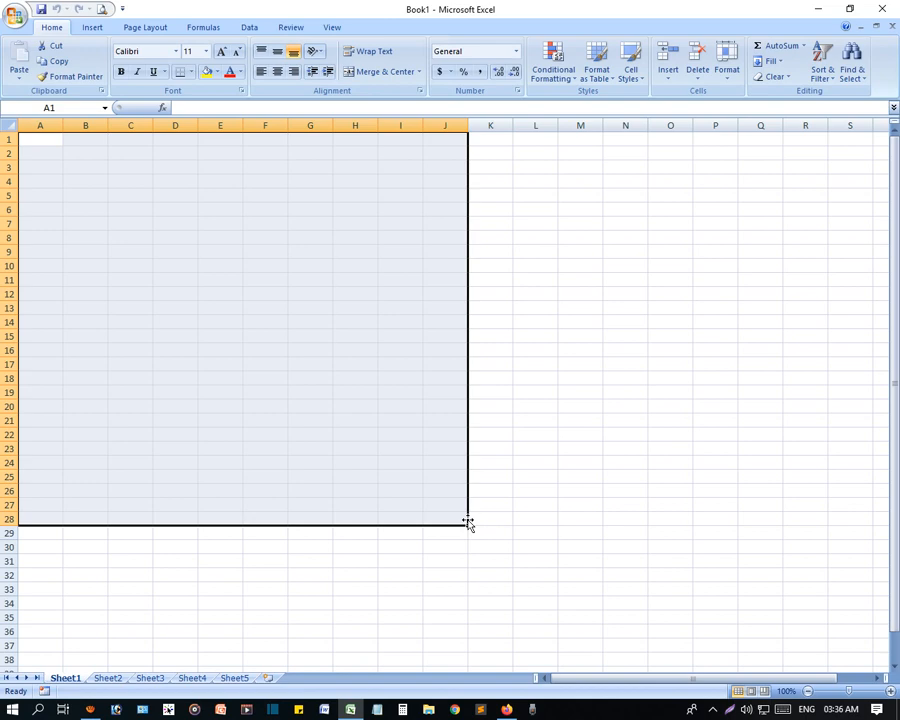
left_click(310, 281)
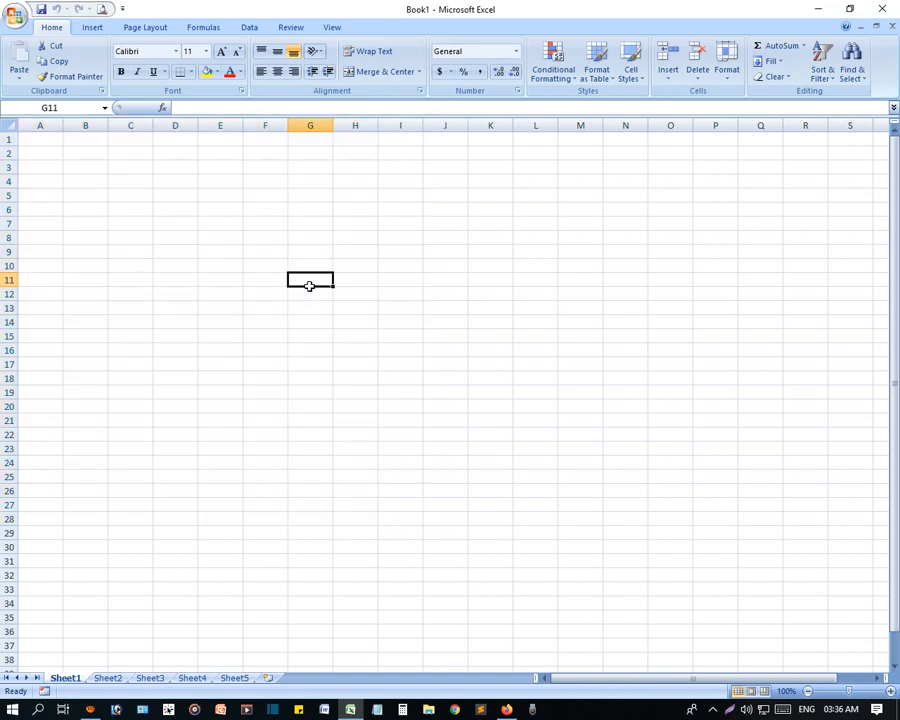
left_click(307, 222)
left_click_drag(265, 181, 446, 533)
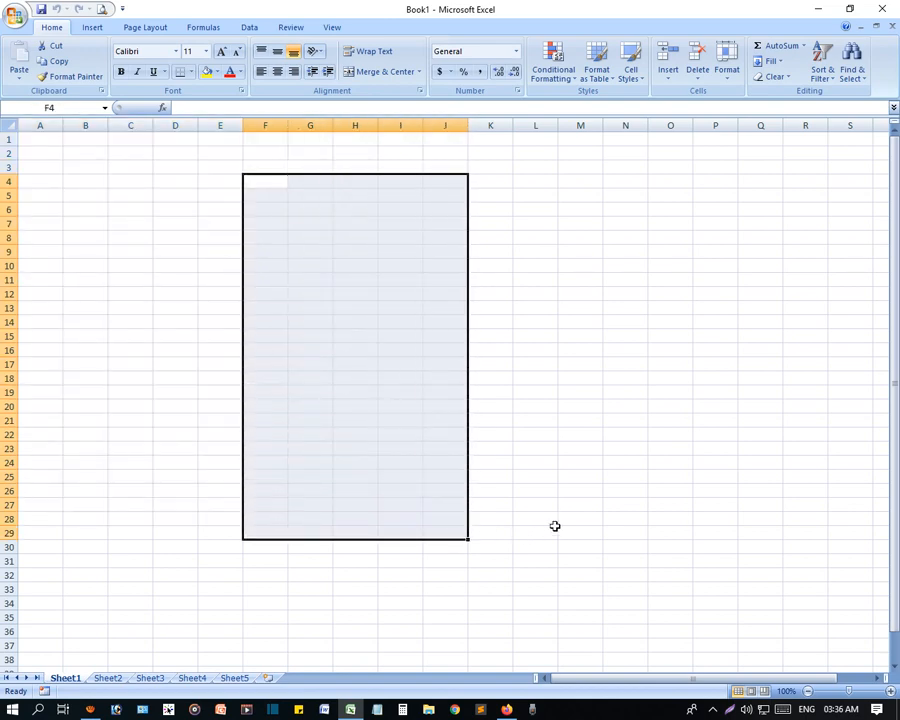
left_click(550, 529)
left_click(153, 265)
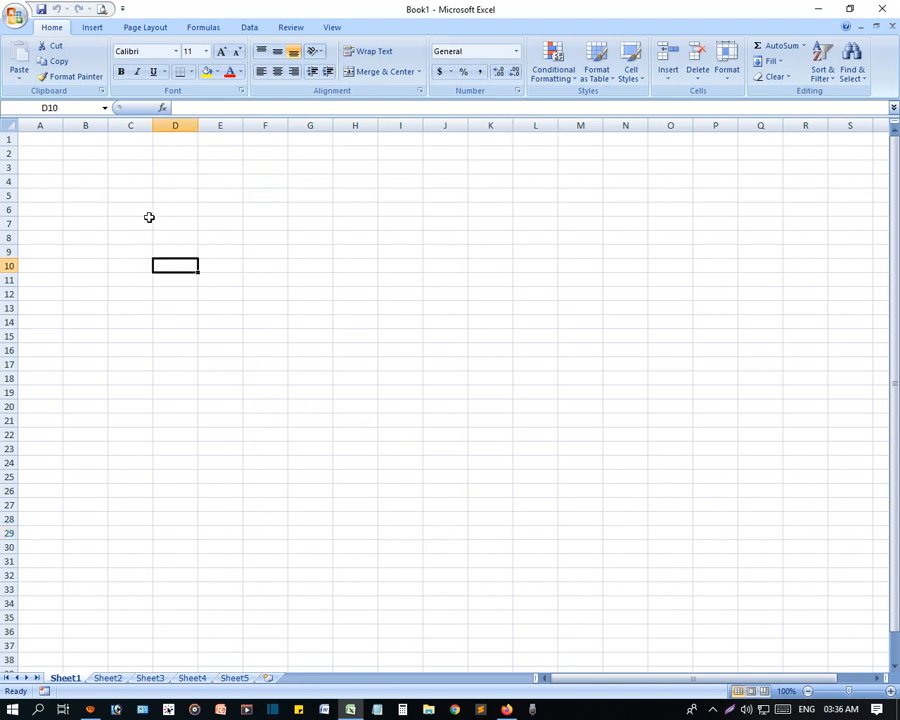
Step: Try to open a print preview of the blank Sheet1 and dismiss the message
left_click(101, 9)
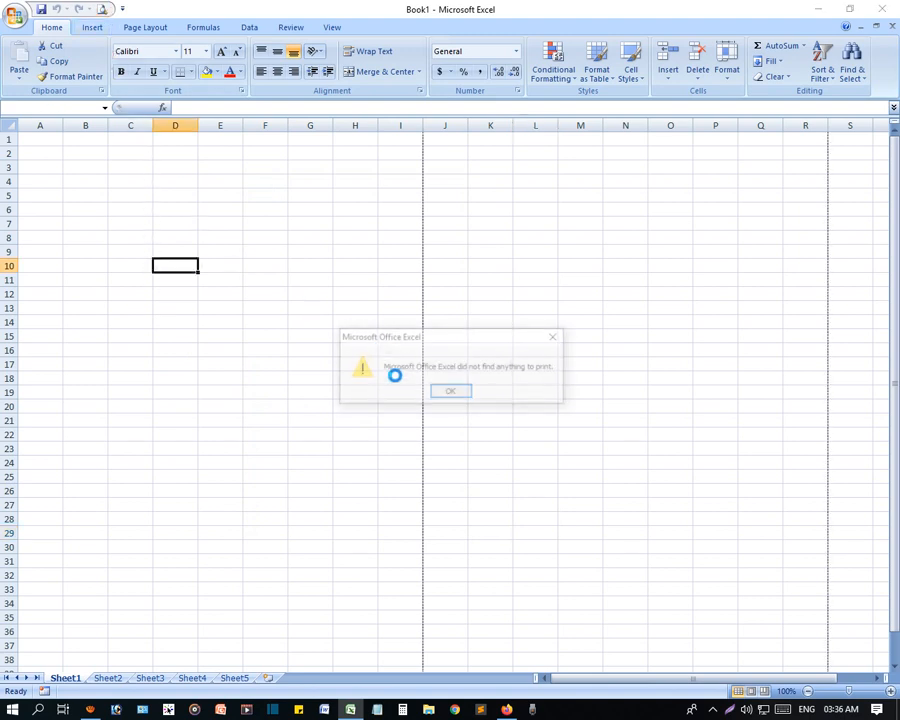
left_click(458, 394)
left_click(166, 193)
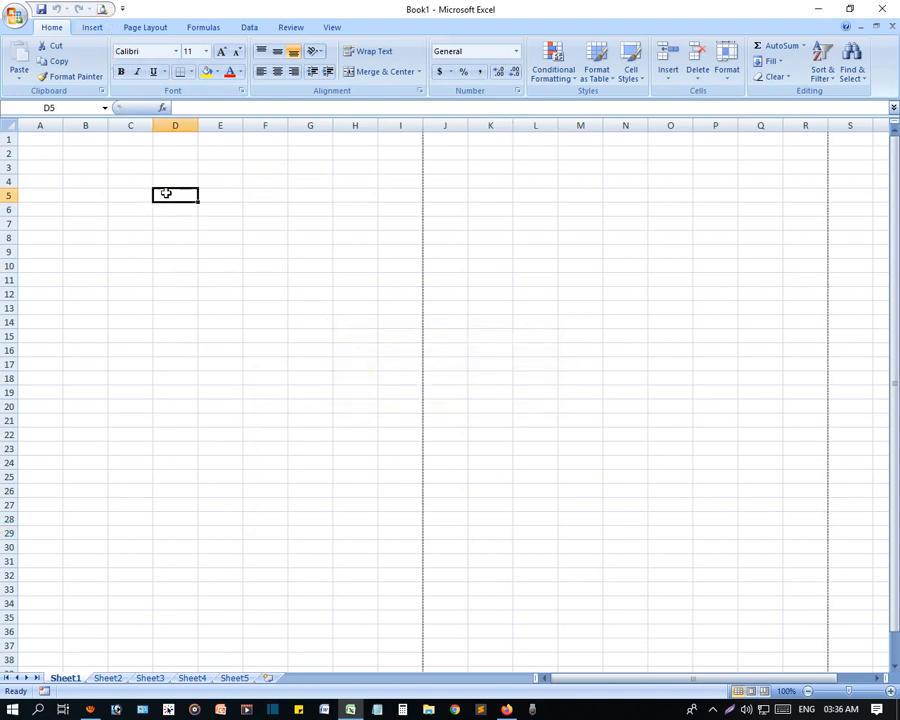
Step: Enter the heading "Online School" in cell D3
left_click(166, 164)
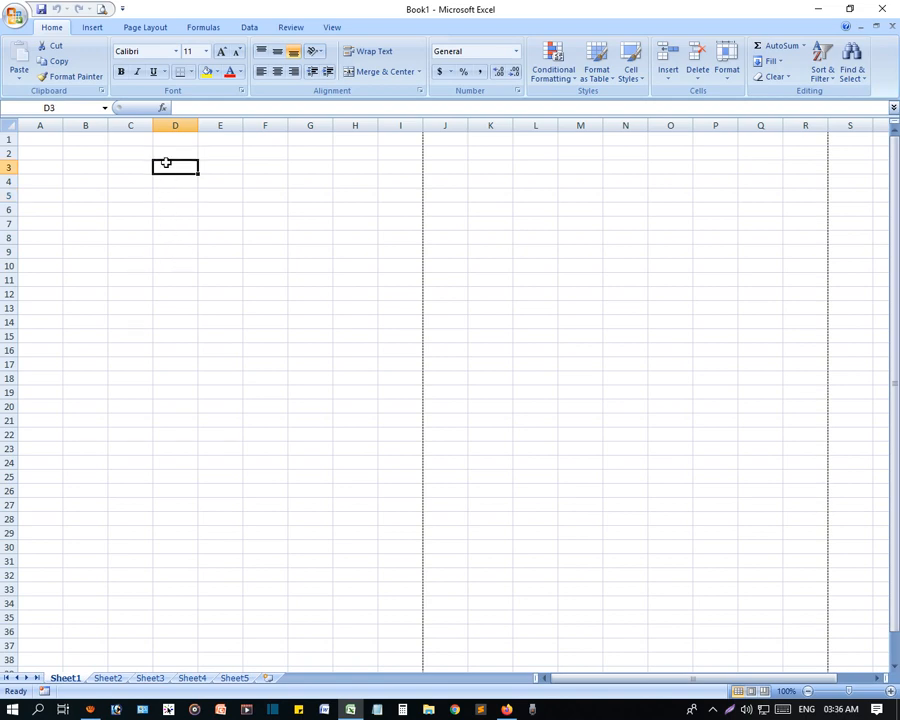
type("Online School")
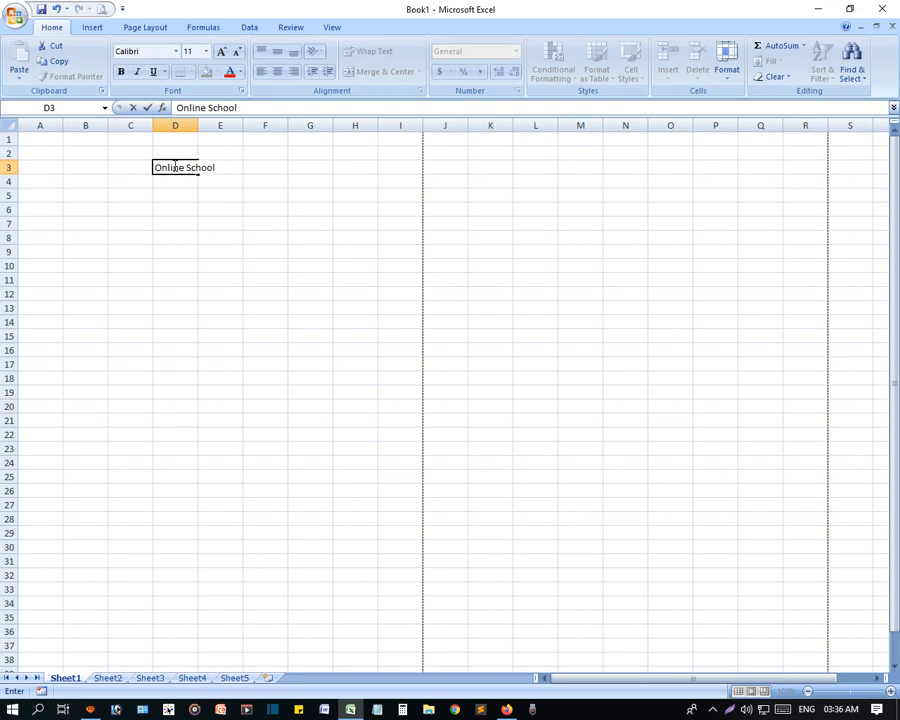
key("Return")
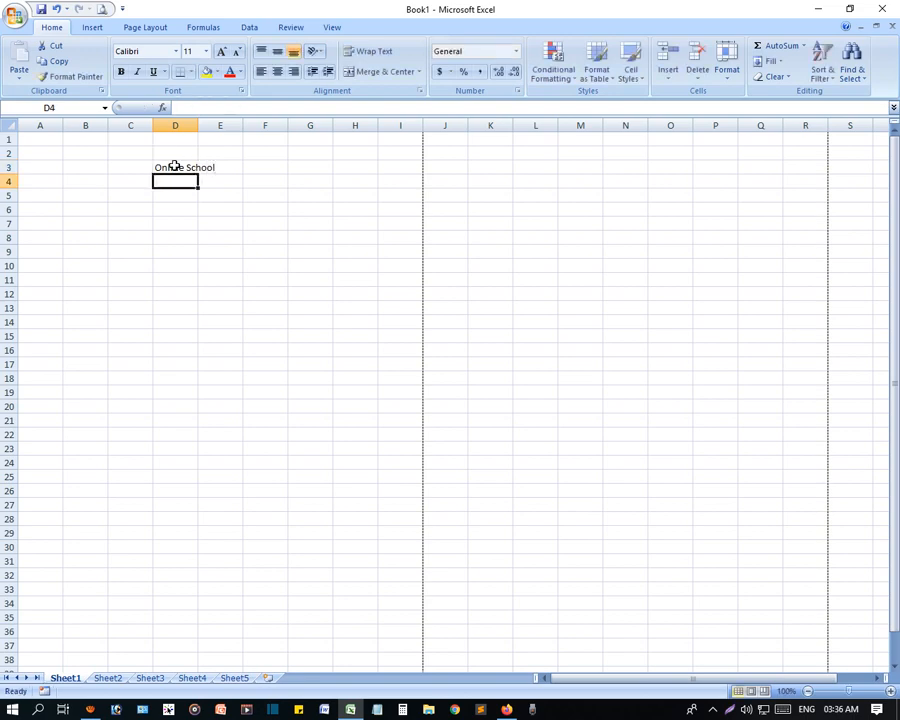
Step: Set the font size of the "Online School" heading in D3 to 26
left_click(174, 167)
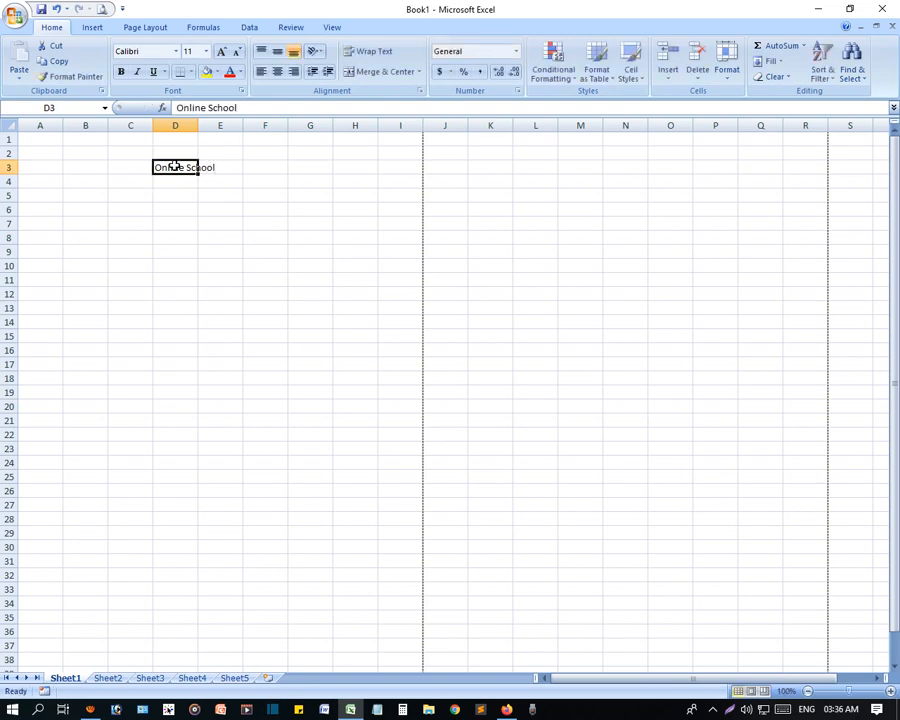
left_click(206, 52)
left_click(190, 199)
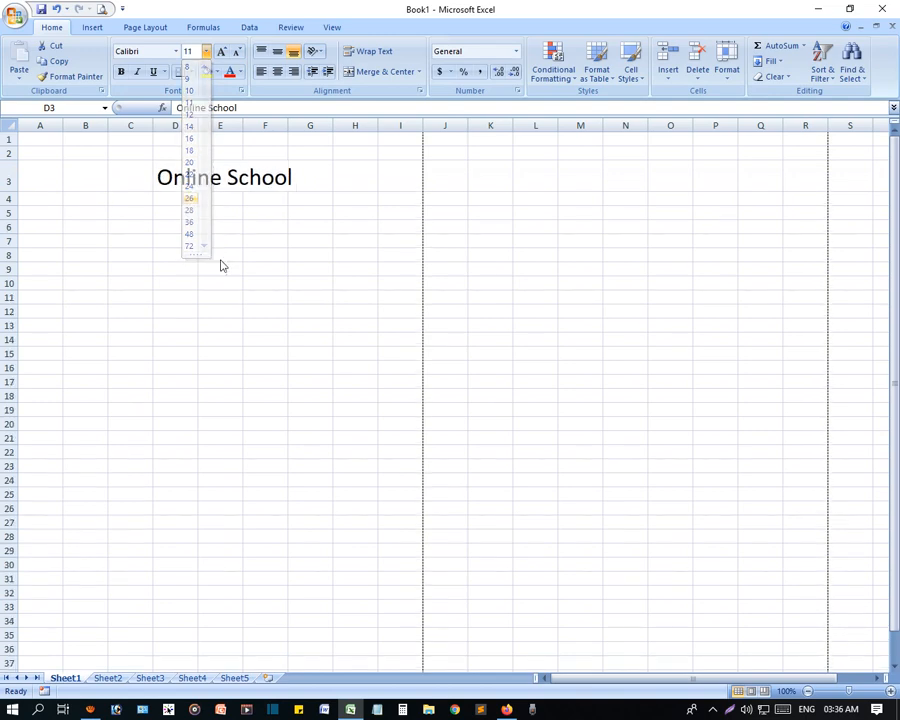
left_click(310, 367)
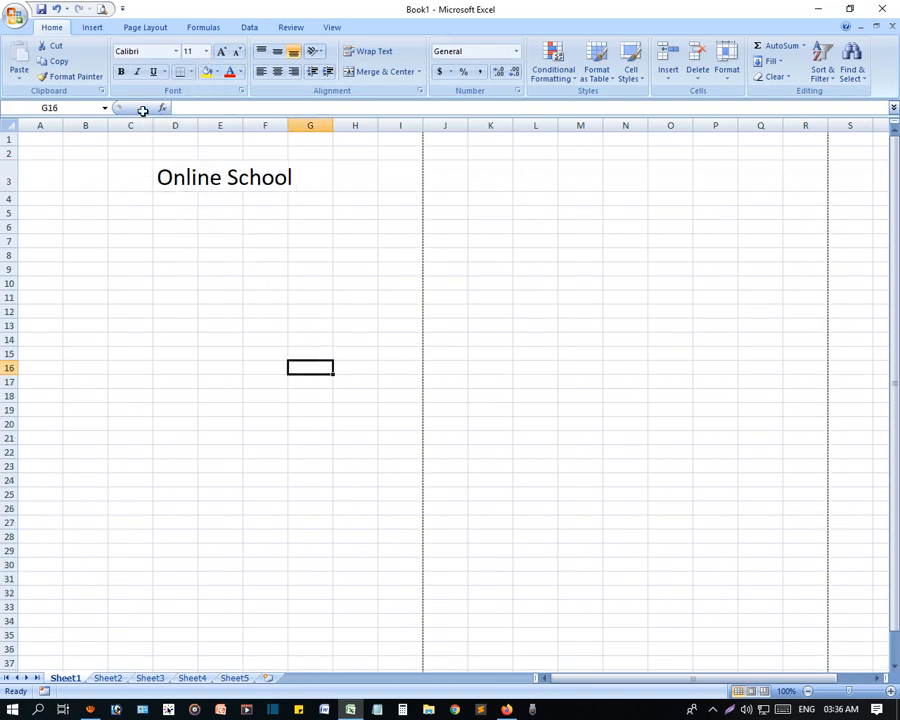
Step: Preview the printed page with the enlarged heading, look over its full length, and close the preview
left_click(104, 10)
left_click(493, 320)
scroll(493, 320, "down", 5)
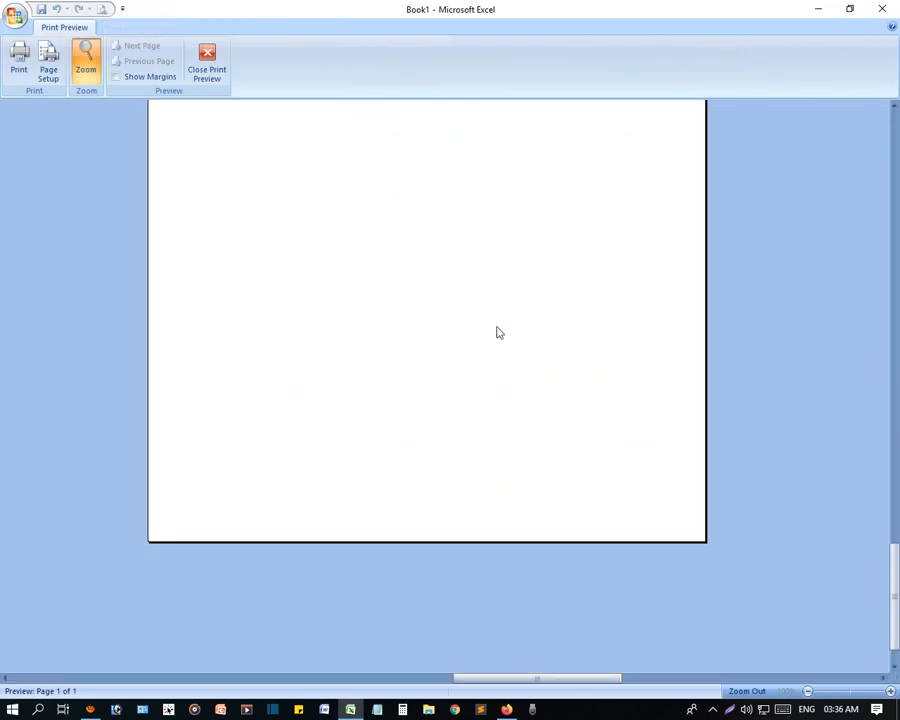
scroll(496, 330, "up", 8)
scroll(475, 378, "down", 6)
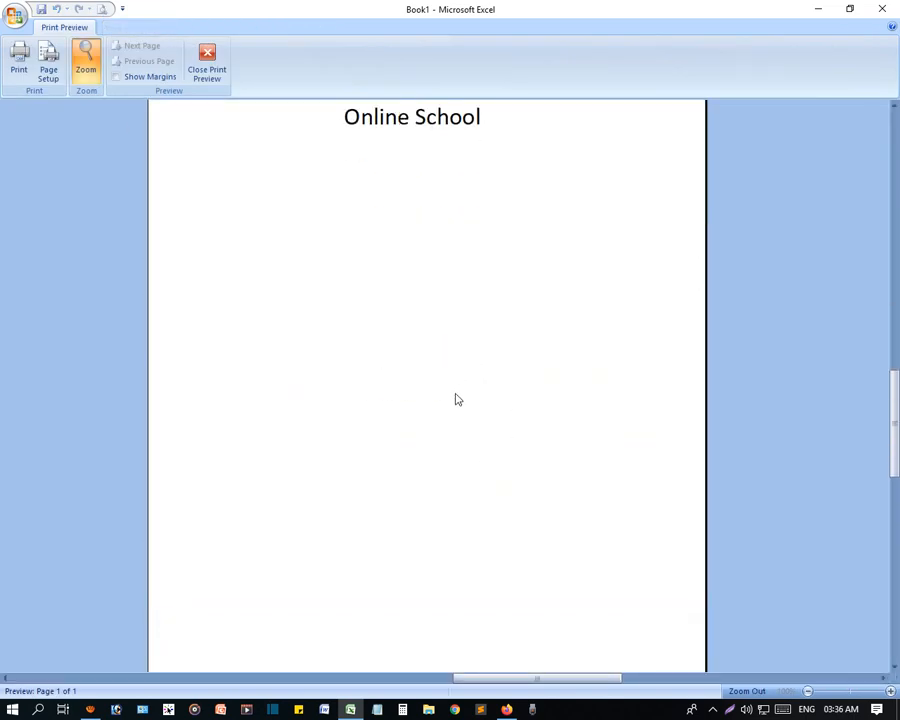
left_click(219, 74)
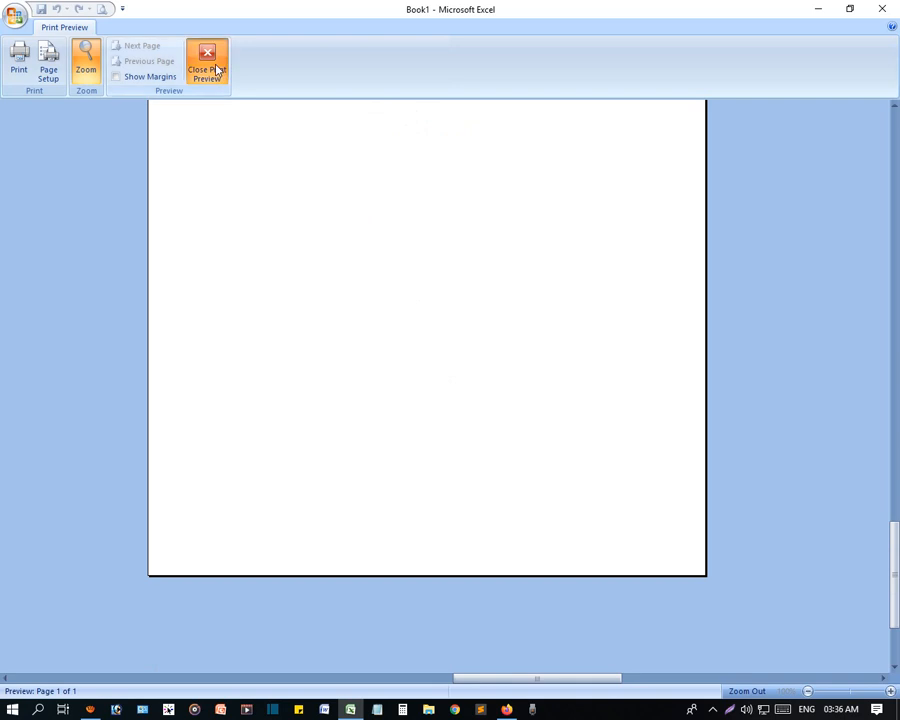
Step: Examine the extent of the first printable page on the sheet, from cell A1 across to column I
scroll(365, 350, "down", 9)
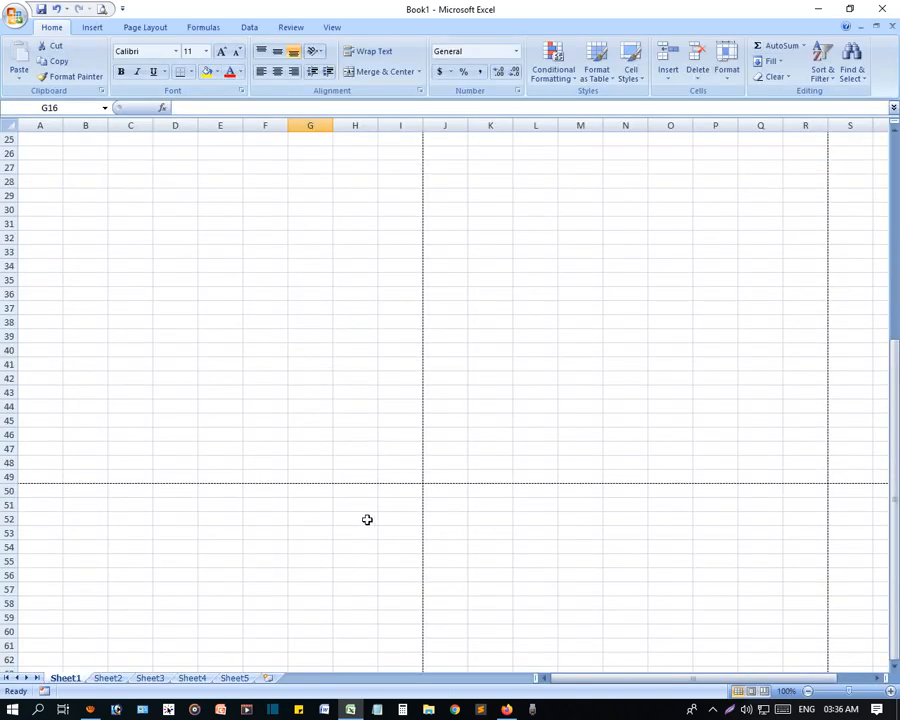
scroll(368, 520, "up", 9)
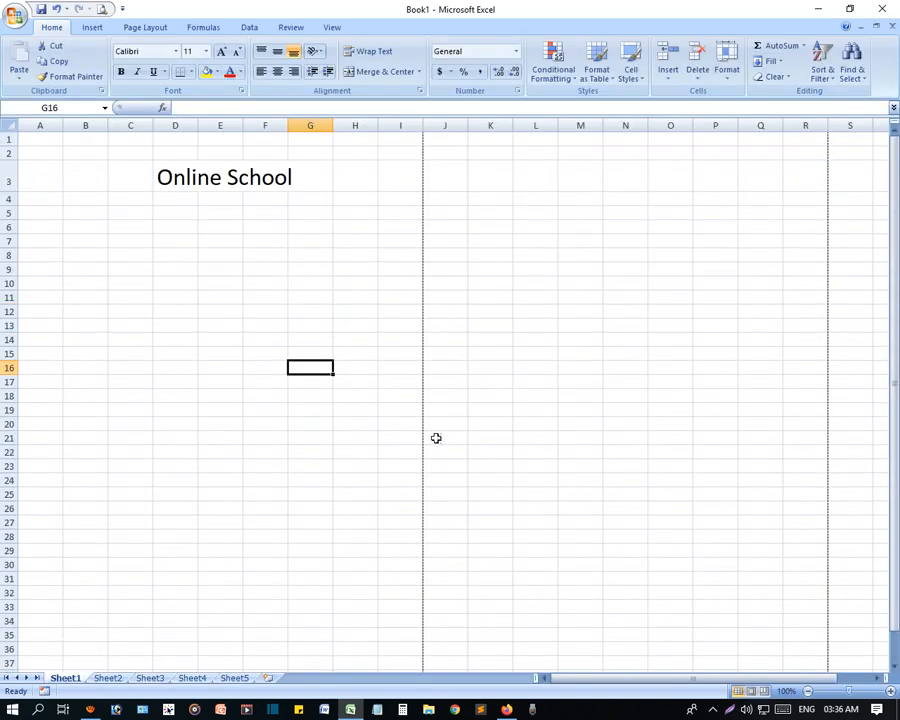
left_click(52, 141)
left_click_drag(52, 138, 391, 638)
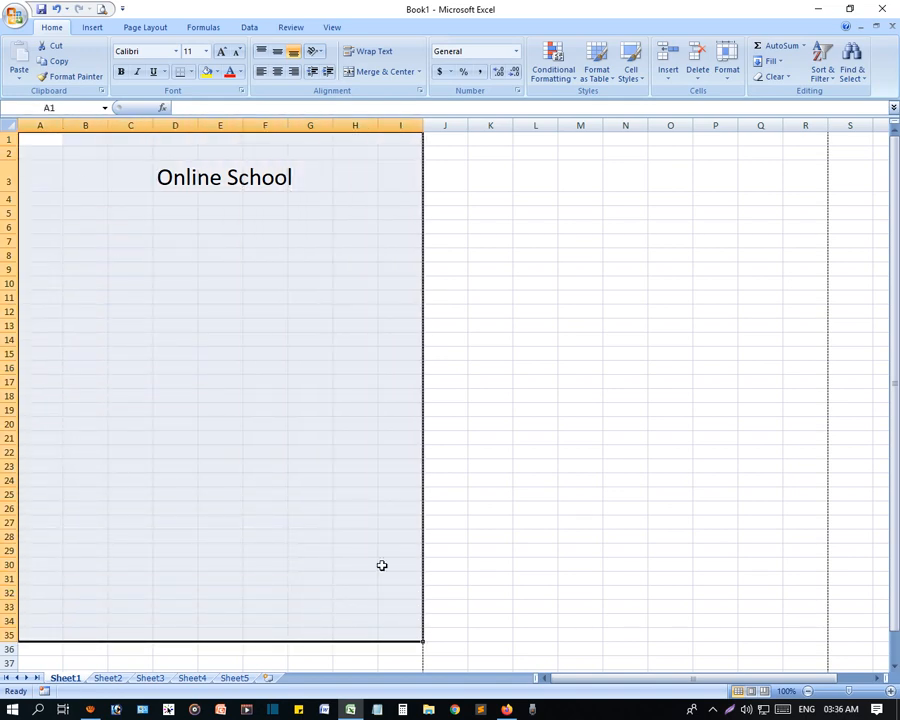
scroll(382, 563, "down", 6)
scroll(372, 557, "up", 6)
left_click(355, 395)
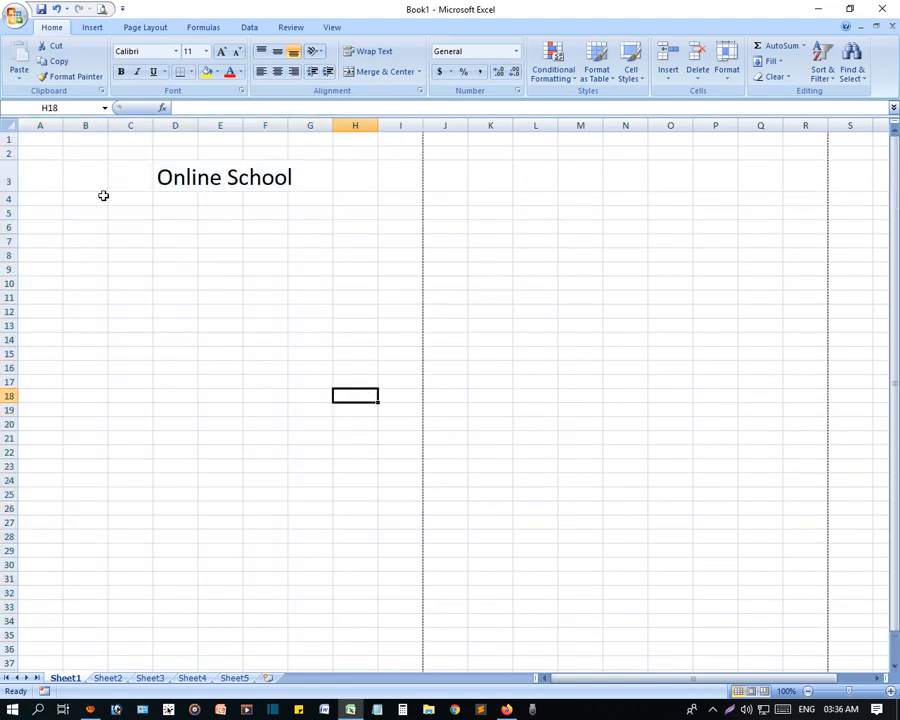
Step: Apply a bottom border to the heading row across cells A3:I3
left_click_drag(45, 179, 392, 178)
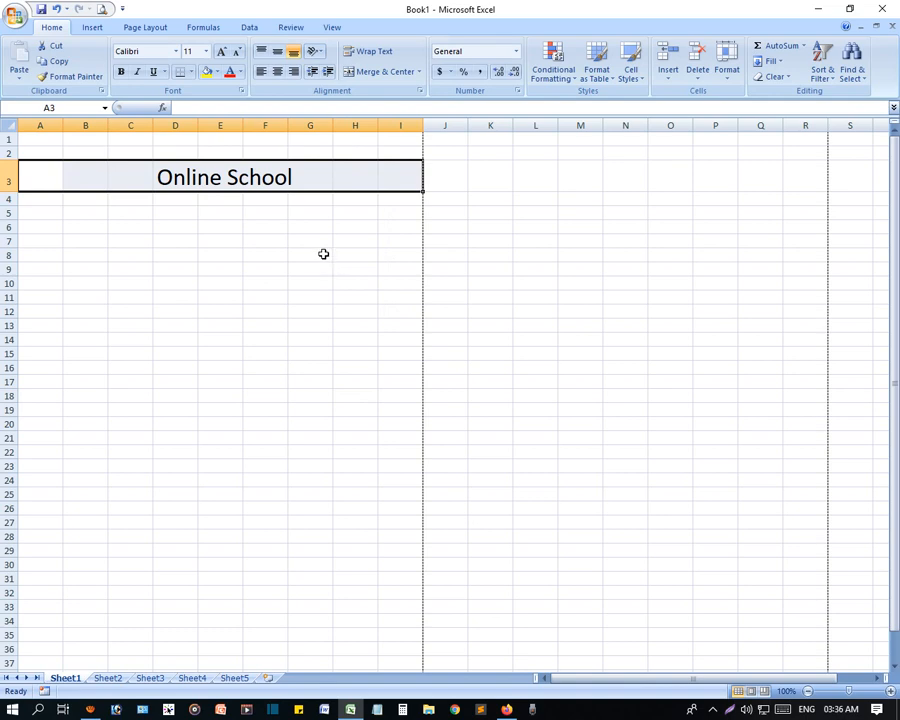
left_click(191, 73)
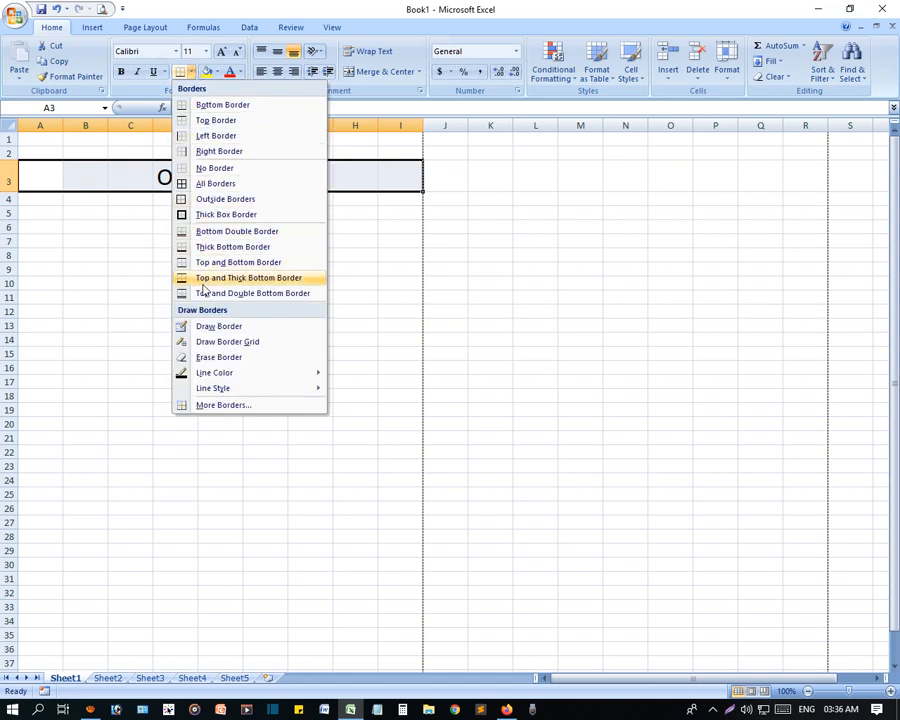
left_click(222, 106)
left_click(264, 322)
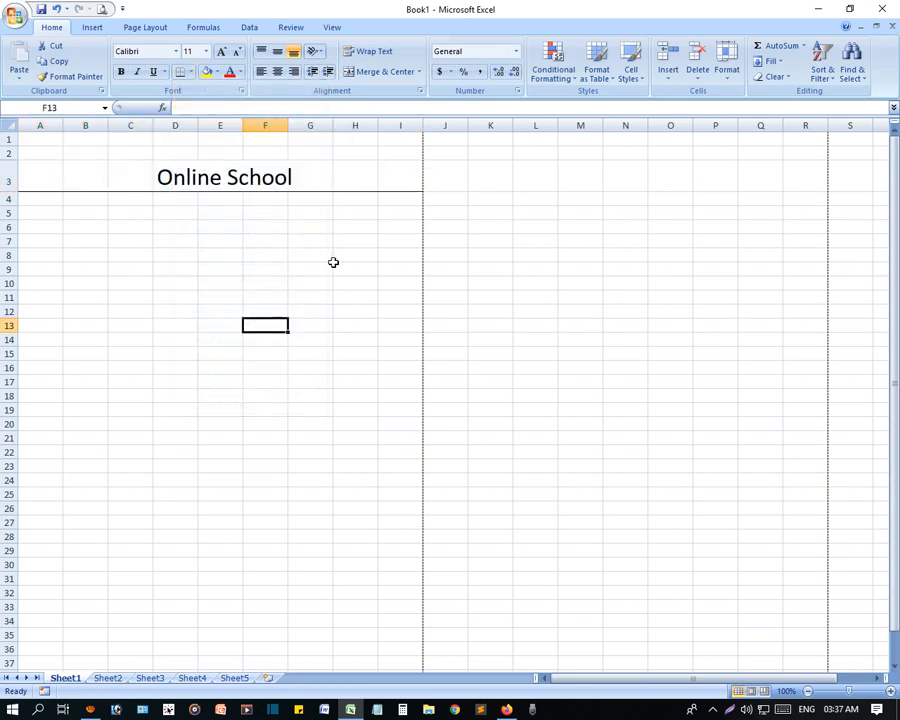
left_click_drag(403, 182, 55, 181)
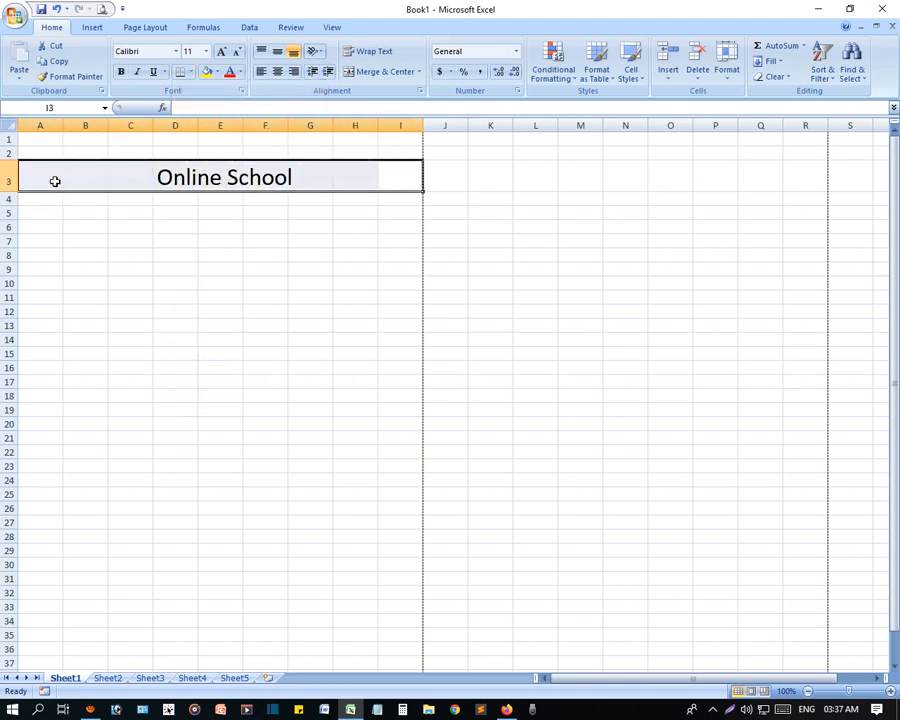
left_click(381, 254)
left_click_drag(390, 182, 43, 180)
left_click(268, 296)
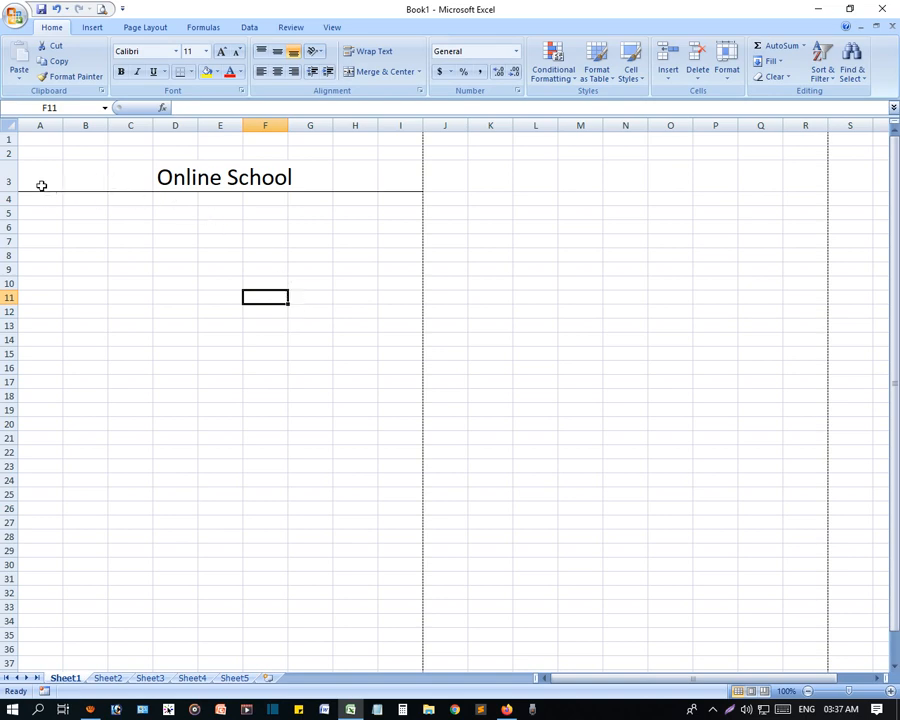
Step: Change the font of cells A3:I3, including the heading, to Bahnschrift
left_click_drag(41, 185, 391, 172)
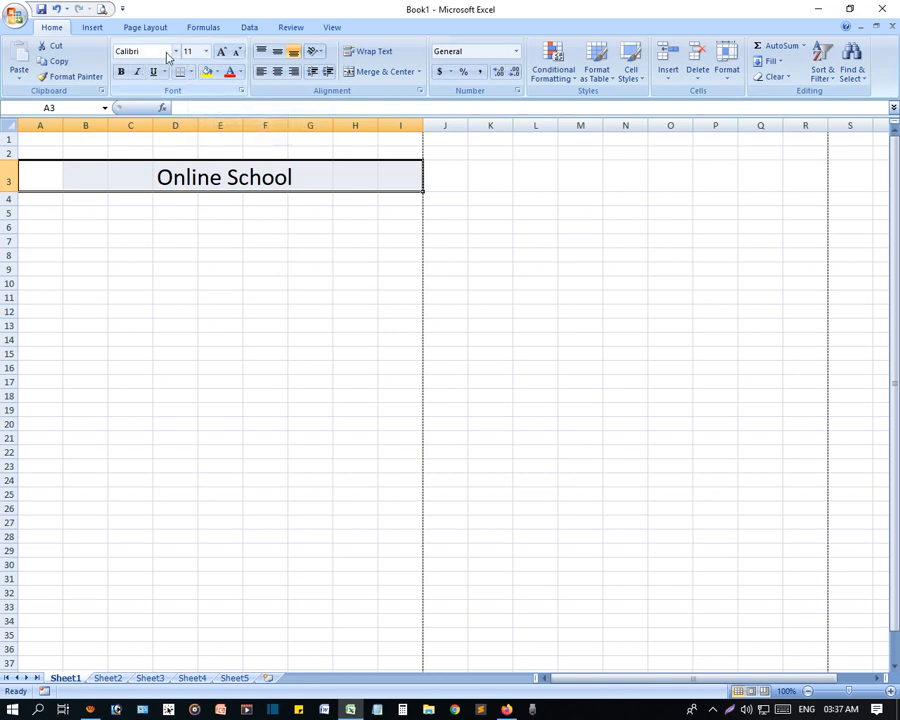
left_click(176, 52)
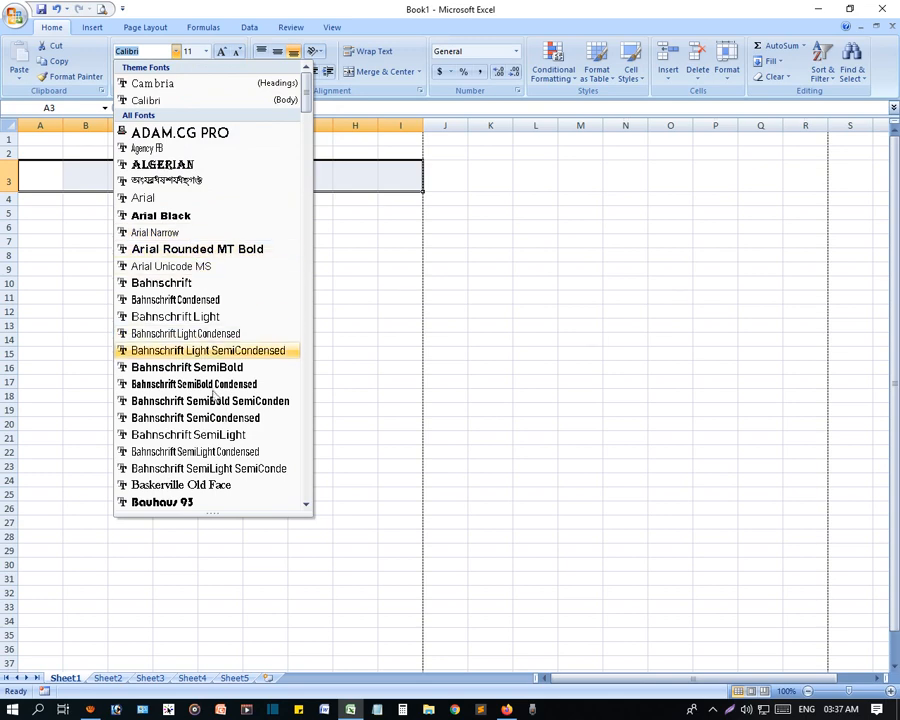
left_click(184, 286)
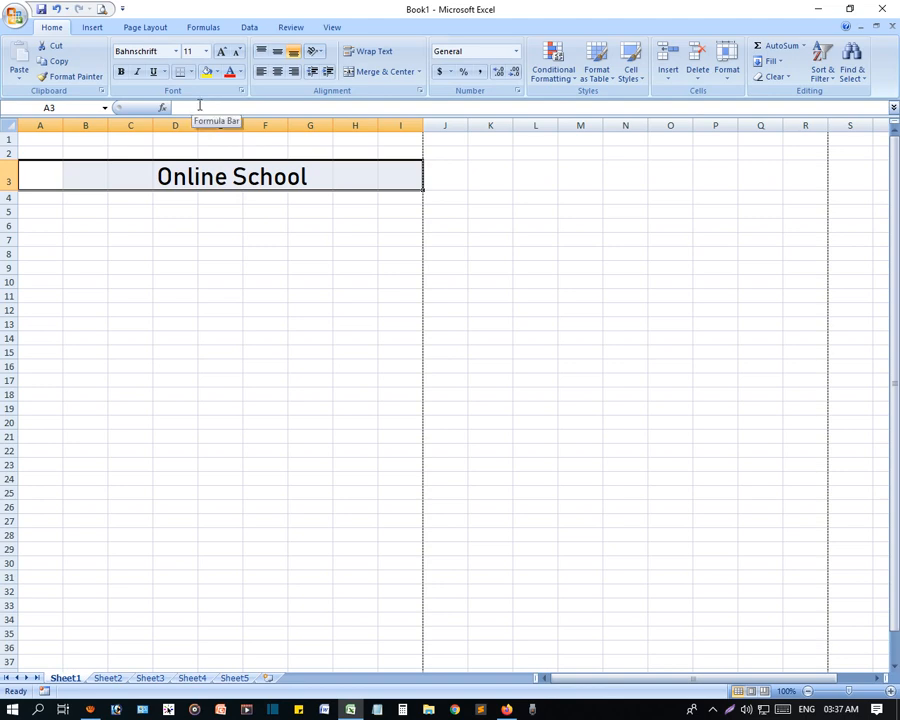
left_click(191, 72)
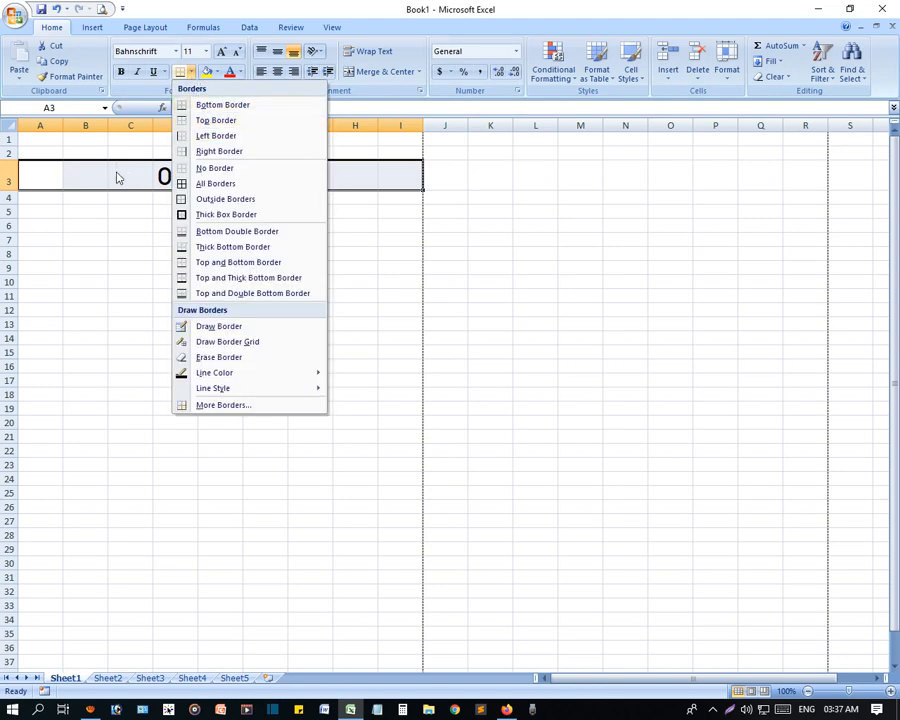
left_click(130, 234)
left_click(170, 199)
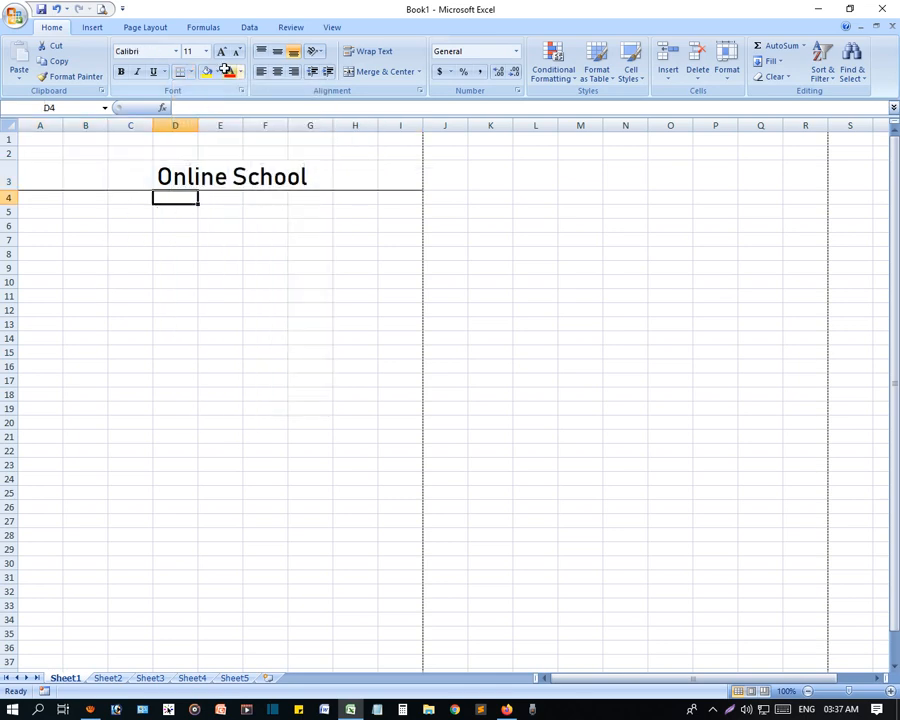
Step: Check the restyled heading and its bottom border in the print preview, and return to the sheet
left_click(101, 9)
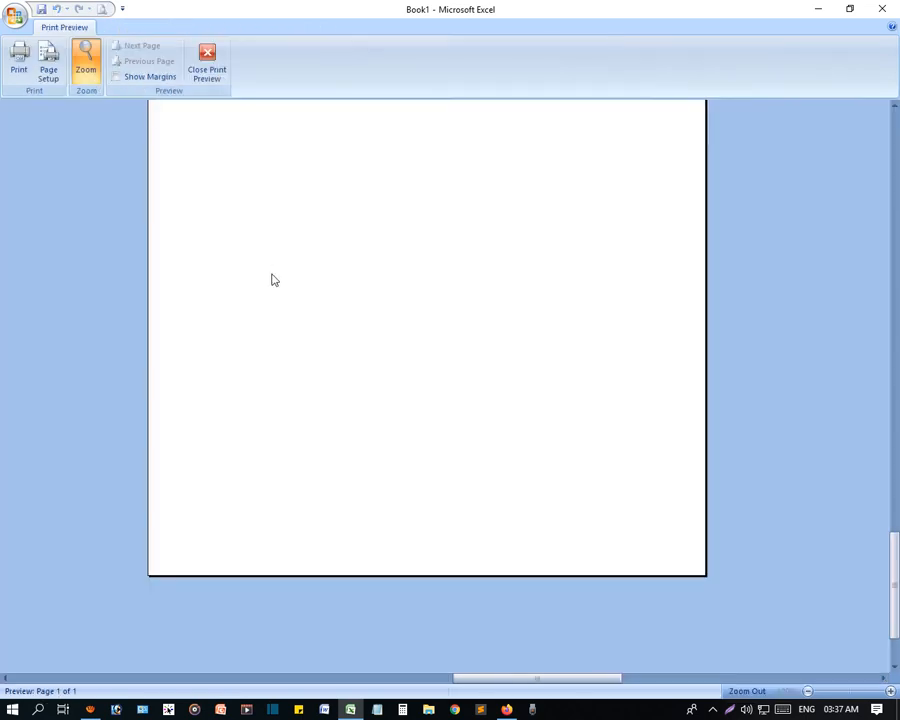
left_click(388, 327)
scroll(388, 328, "up", 2)
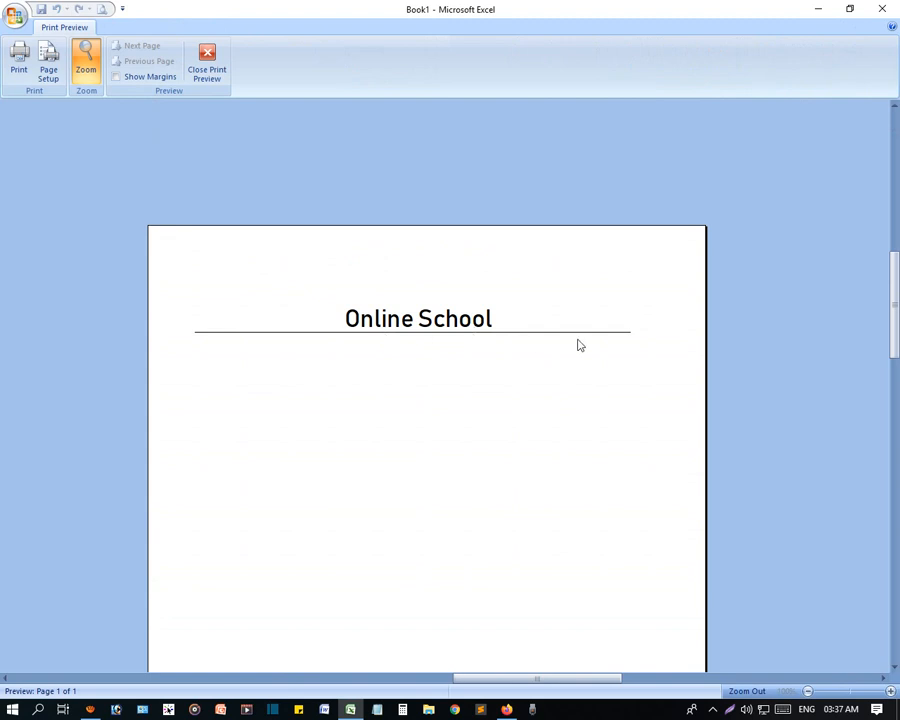
left_click(212, 64)
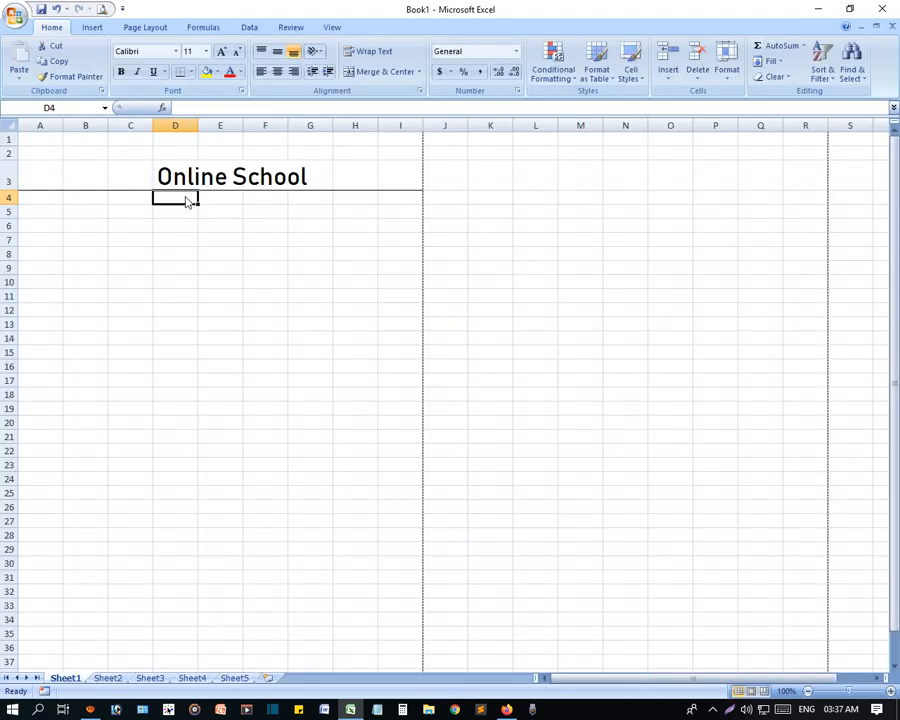
Step: Add a top border to the heading row across cells A3:I3
left_click_drag(44, 177, 402, 173)
left_click(191, 72)
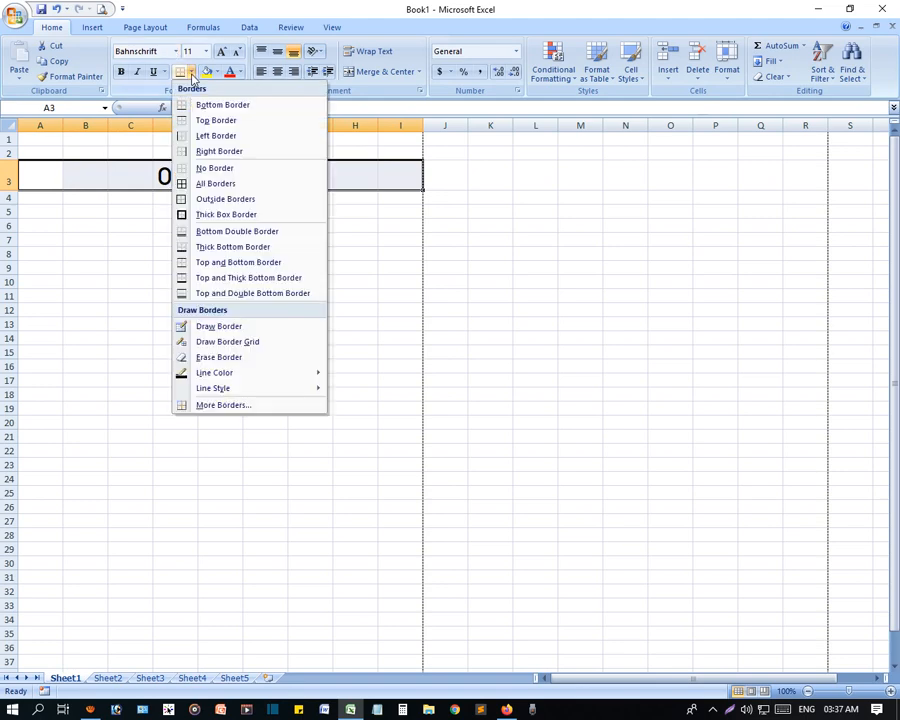
left_click(230, 121)
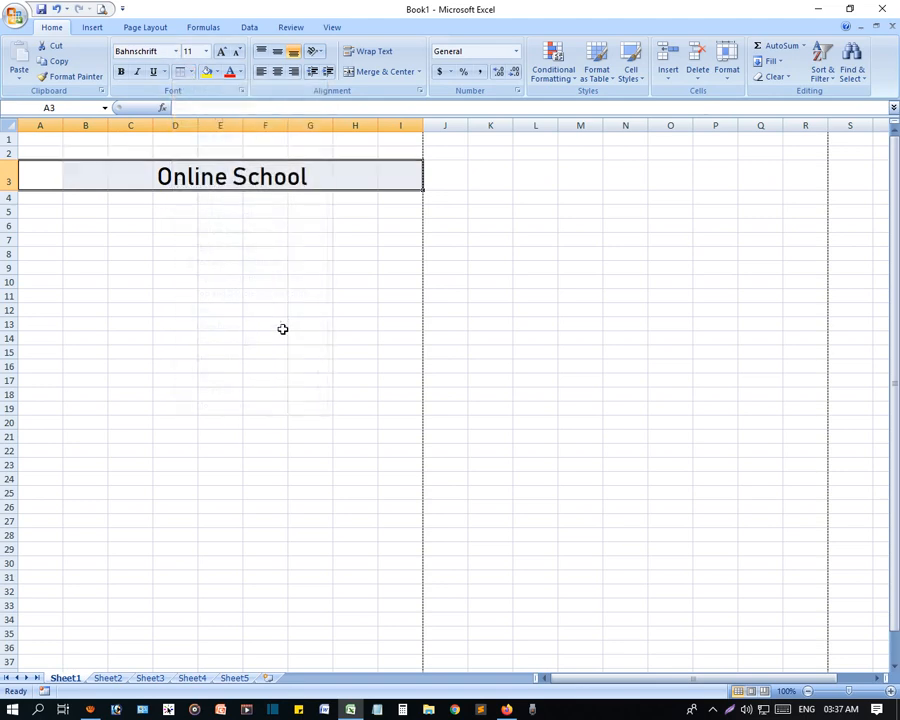
left_click(282, 325)
left_click_drag(21, 175, 392, 174)
left_click(366, 266)
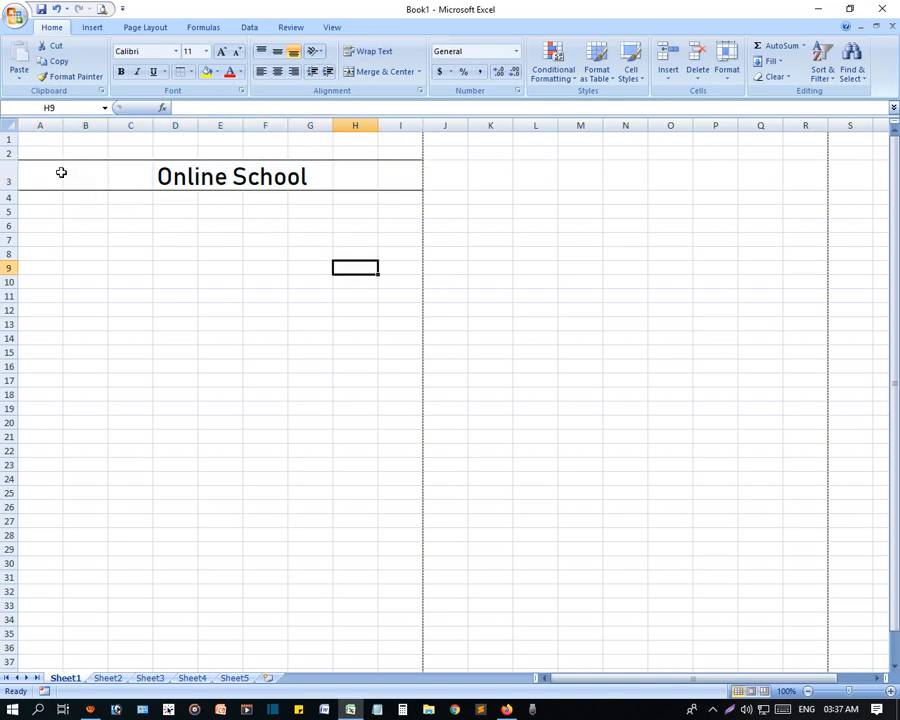
left_click_drag(61, 172, 384, 178)
left_click(381, 267)
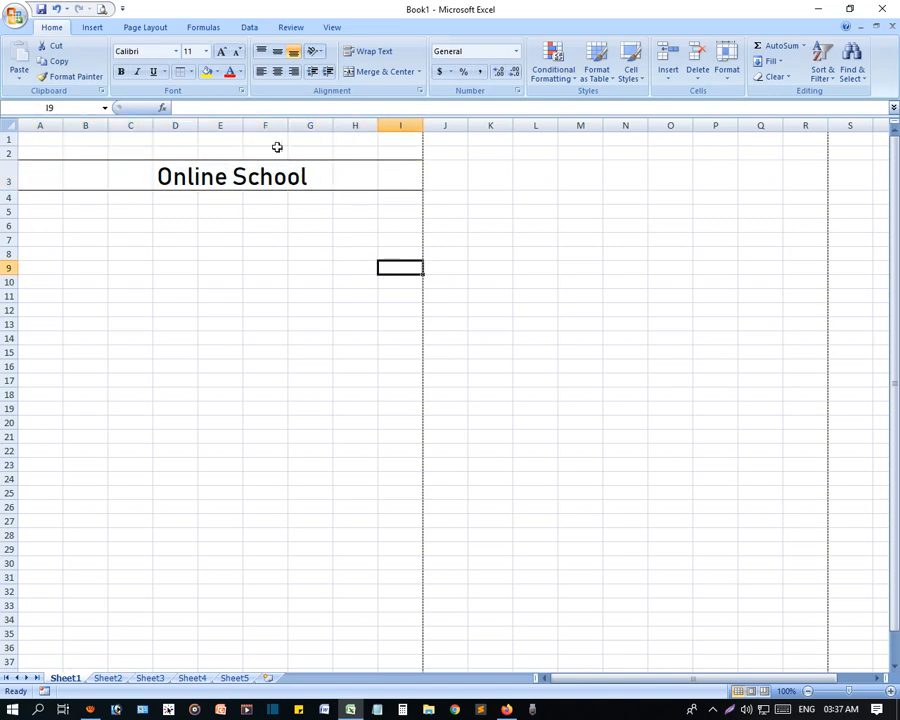
Step: Check the heading row's top and bottom borders in the print preview, and return to the sheet
left_click(161, 179)
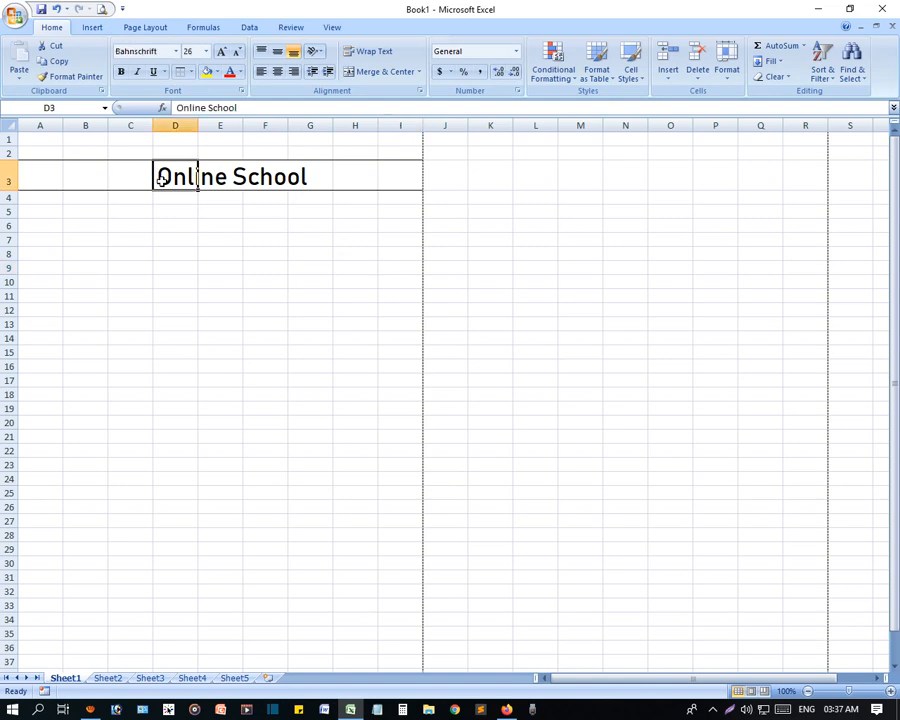
left_click(102, 9)
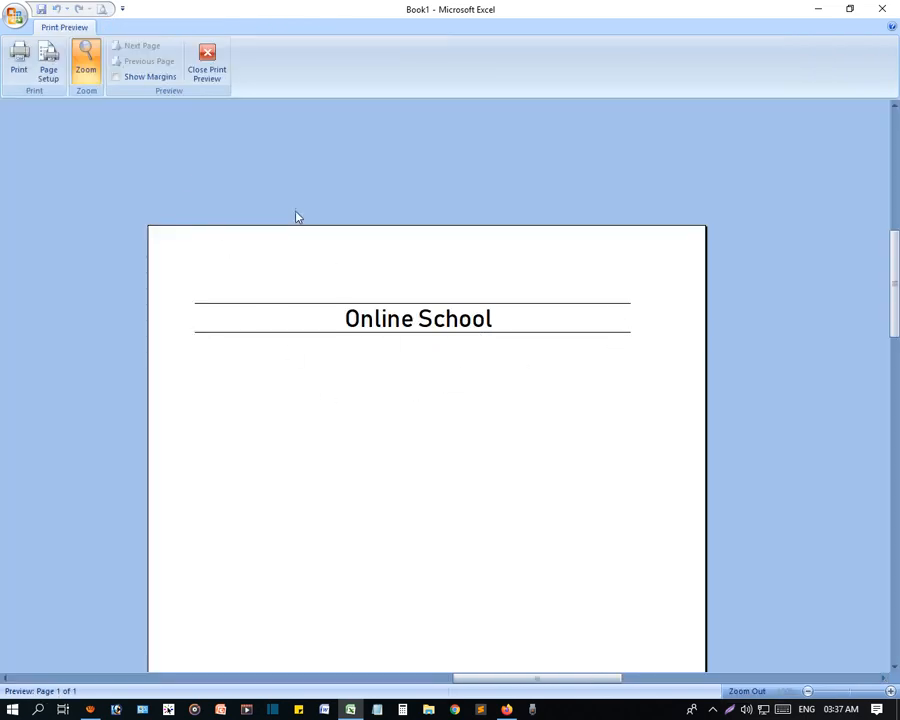
left_click(207, 60)
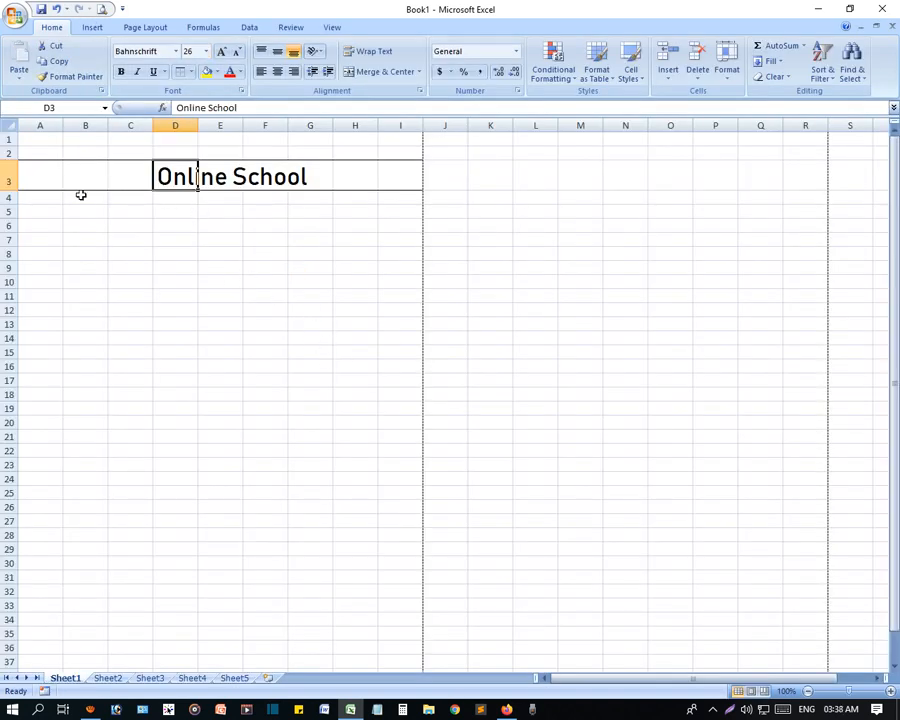
Step: Remove all borders from the heading row across cells A3:I3
left_click_drag(43, 179, 380, 176)
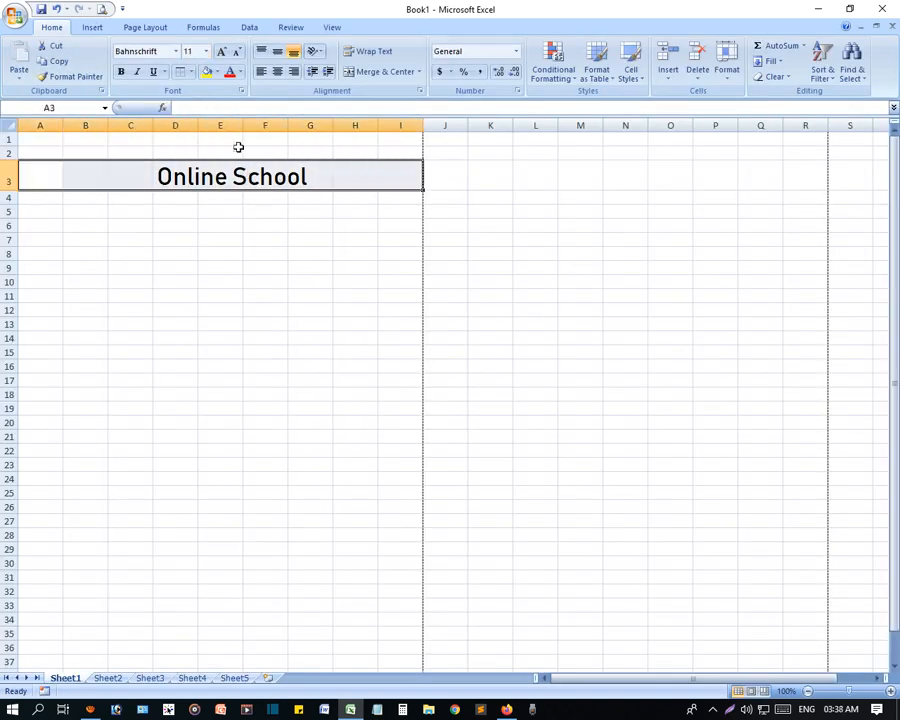
left_click(190, 72)
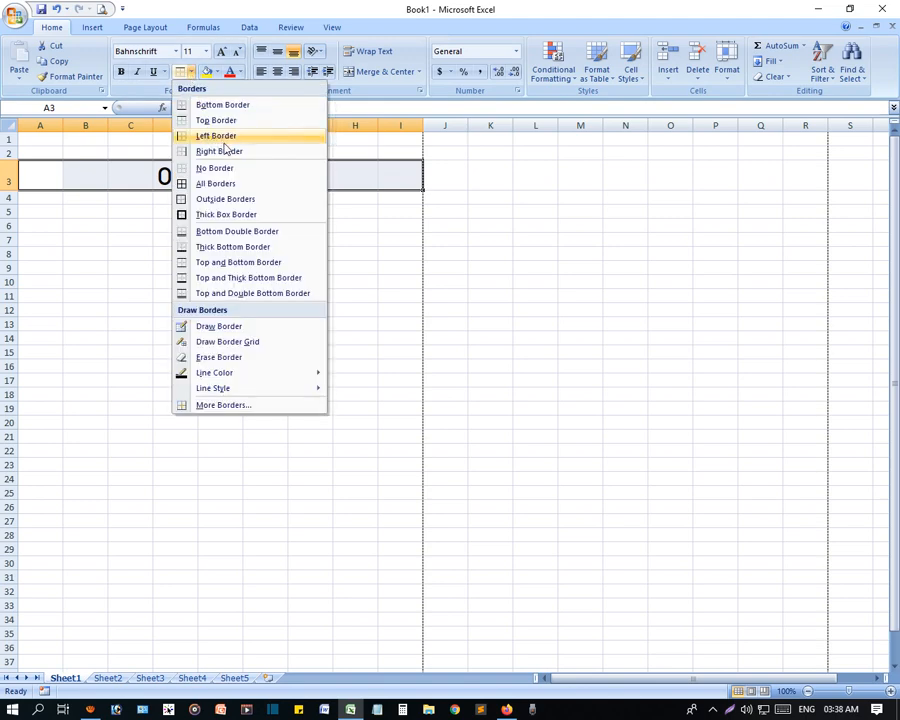
left_click(229, 177)
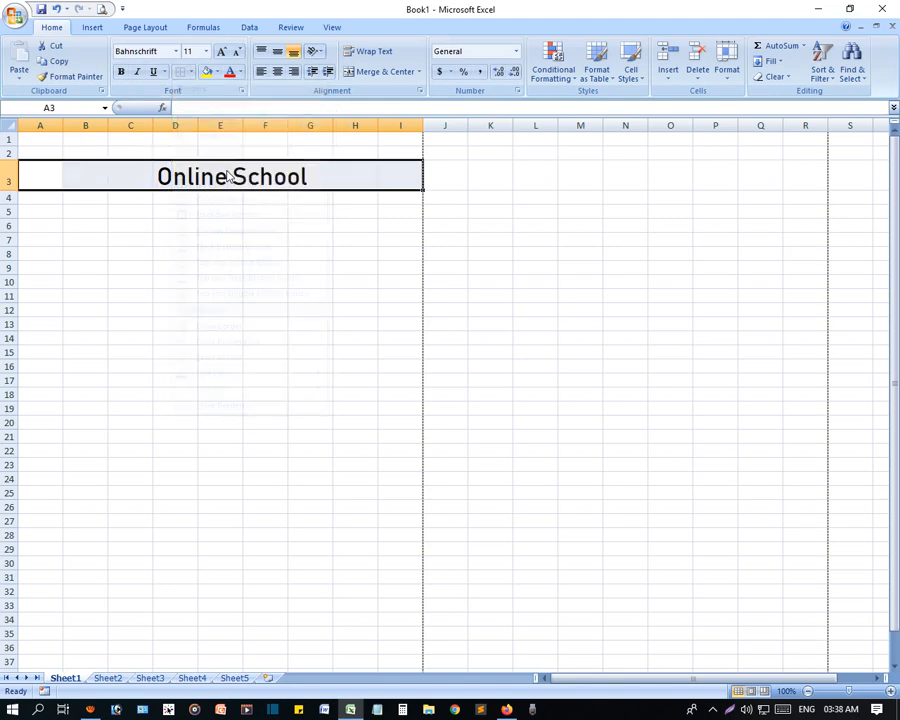
Step: Add a left border to the range A3:I3 and check it in the print preview
left_click(190, 72)
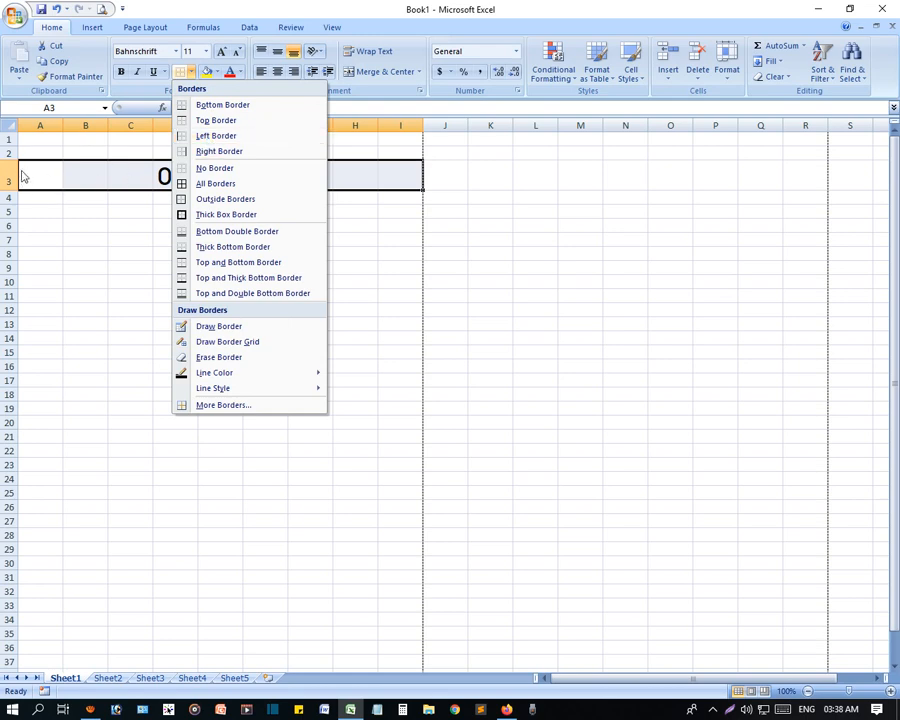
left_click(184, 136)
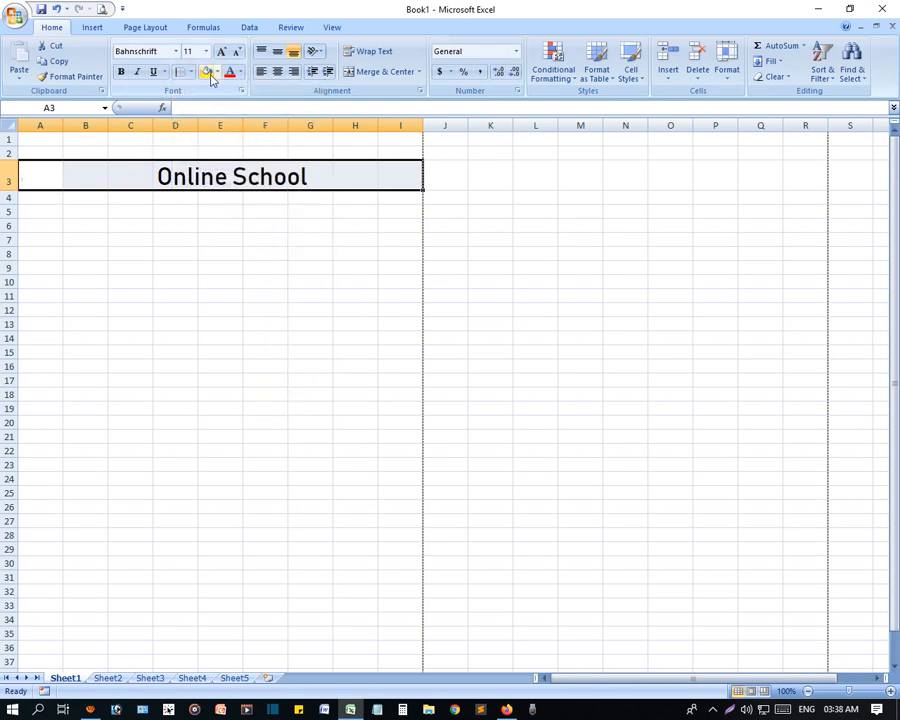
left_click(101, 9)
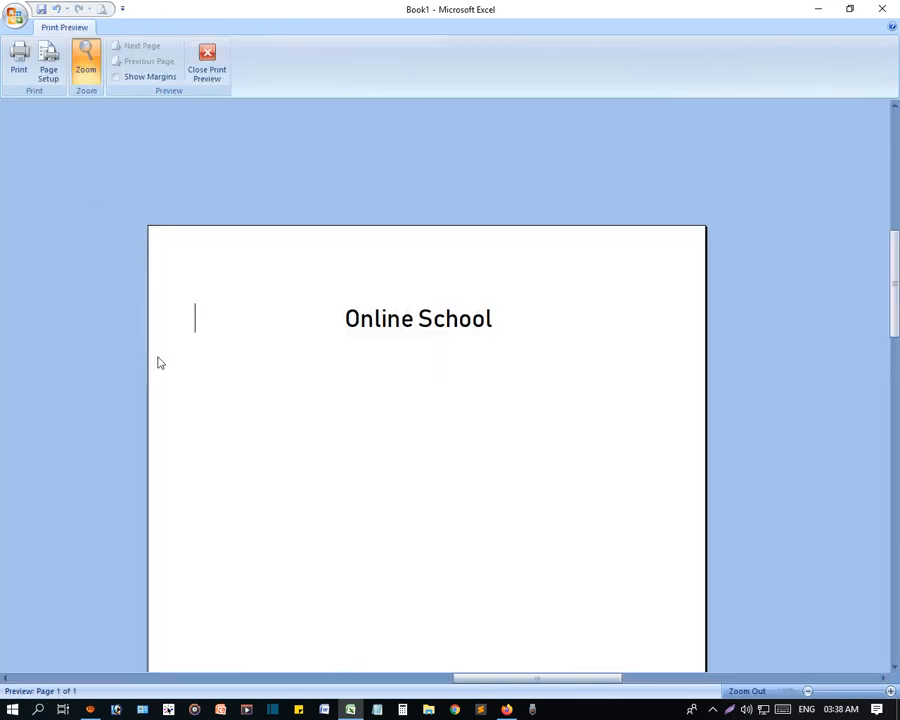
left_click(205, 66)
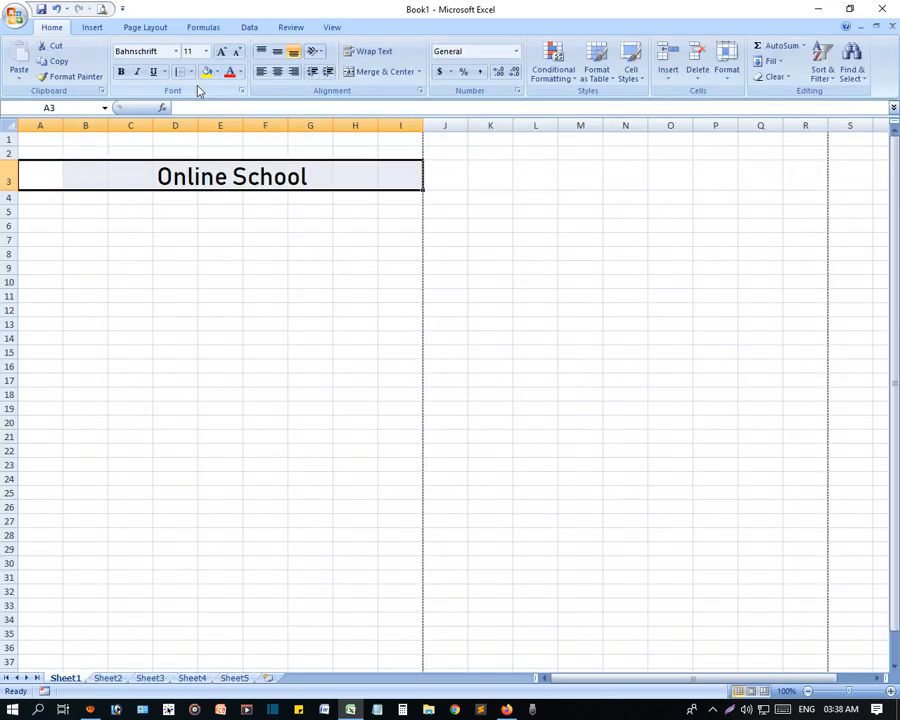
Step: Add a right border to the range A3:I3 and check it in the print preview
left_click(191, 72)
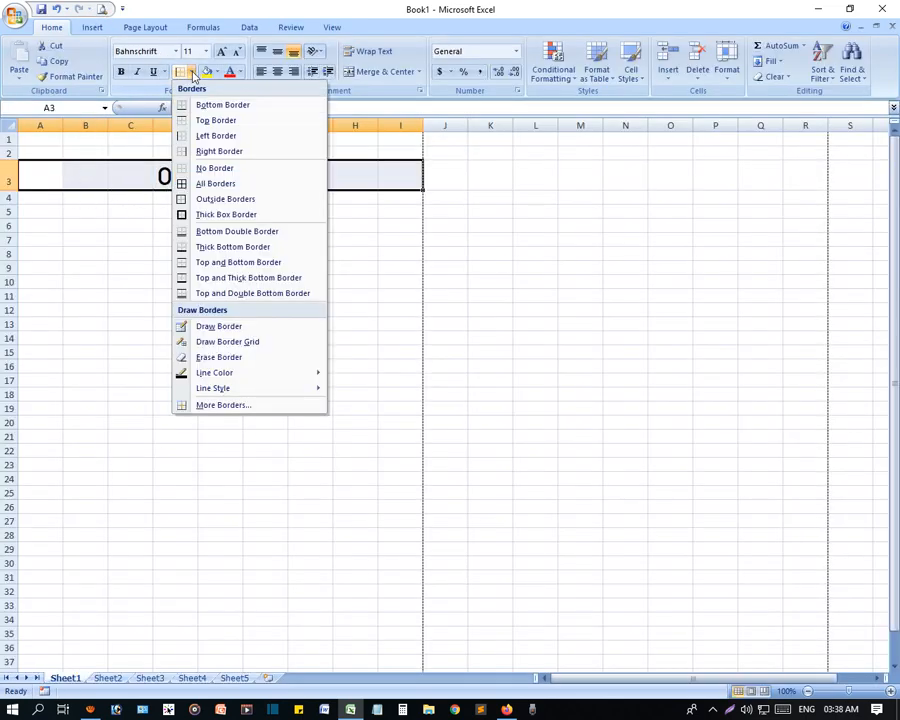
left_click(216, 153)
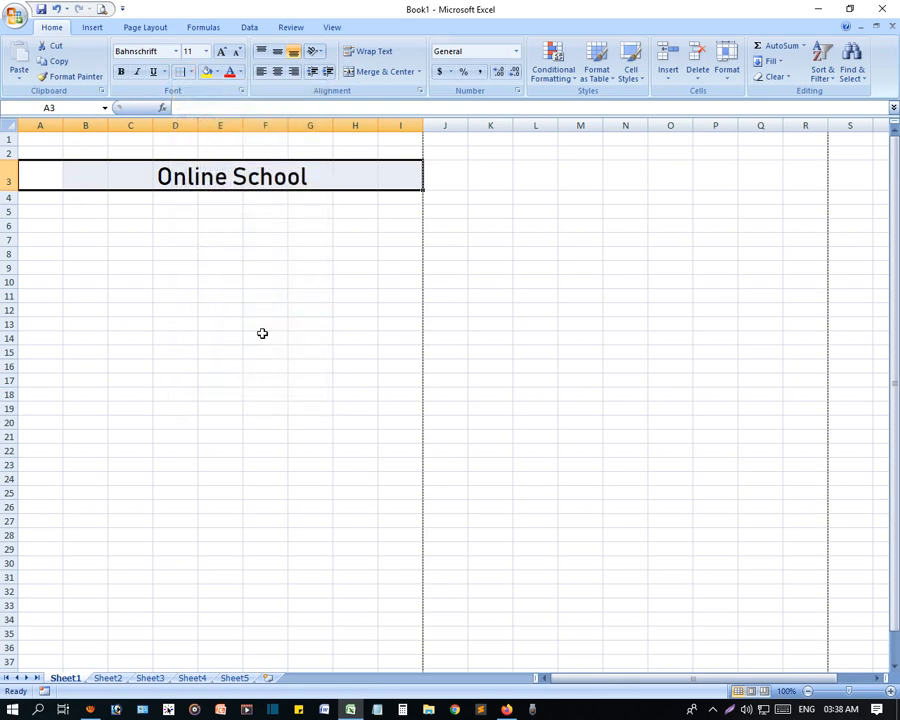
left_click(262, 337)
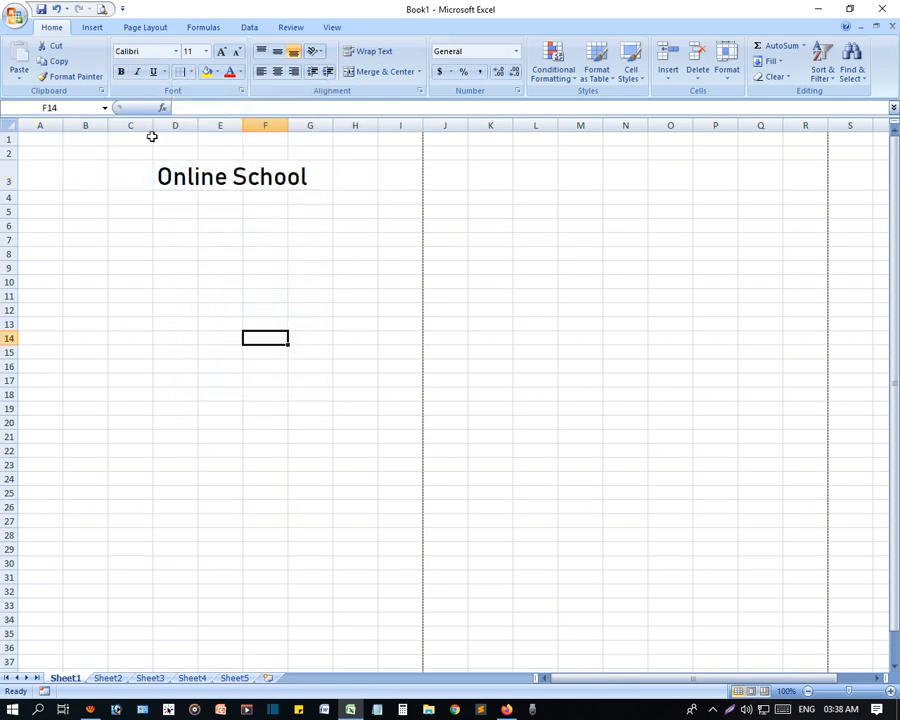
left_click(101, 8)
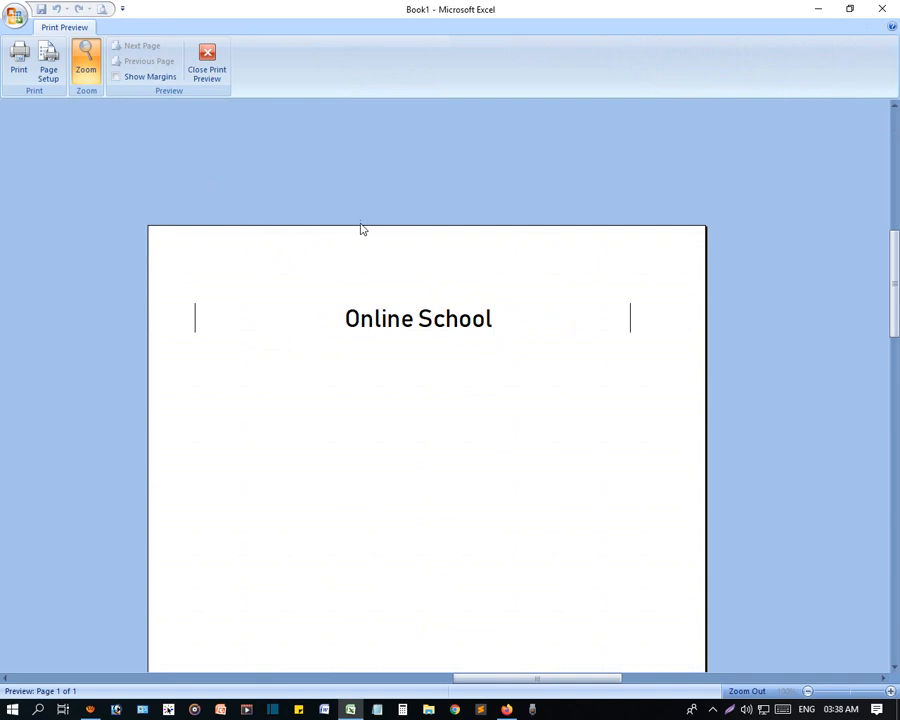
left_click(218, 67)
Step: Apply outside borders around the heading row across cells A3:I3
left_click(41, 178)
left_click_drag(41, 178, 400, 177)
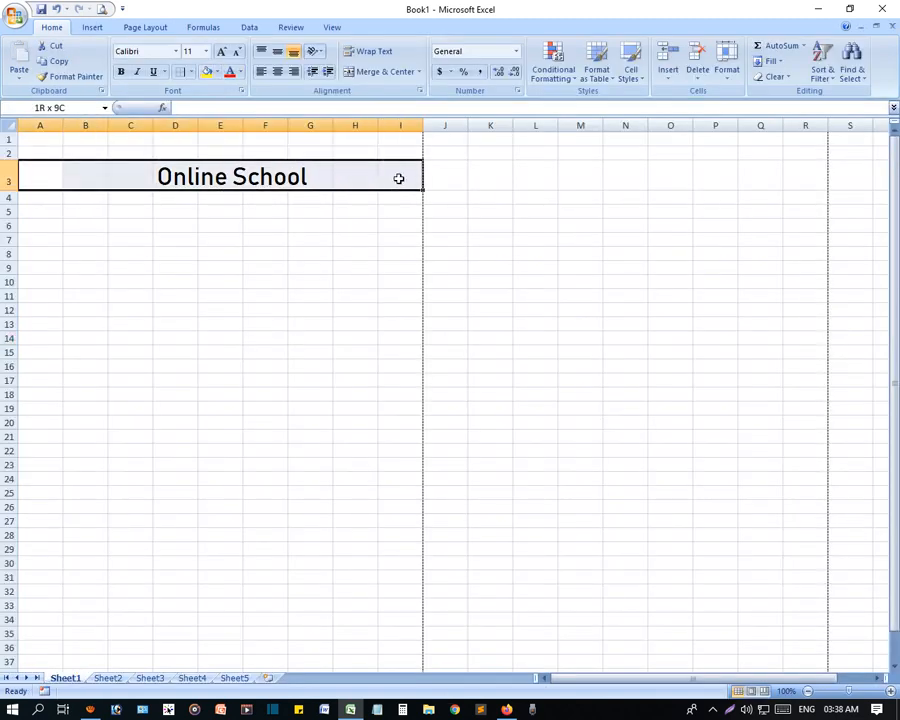
left_click(191, 73)
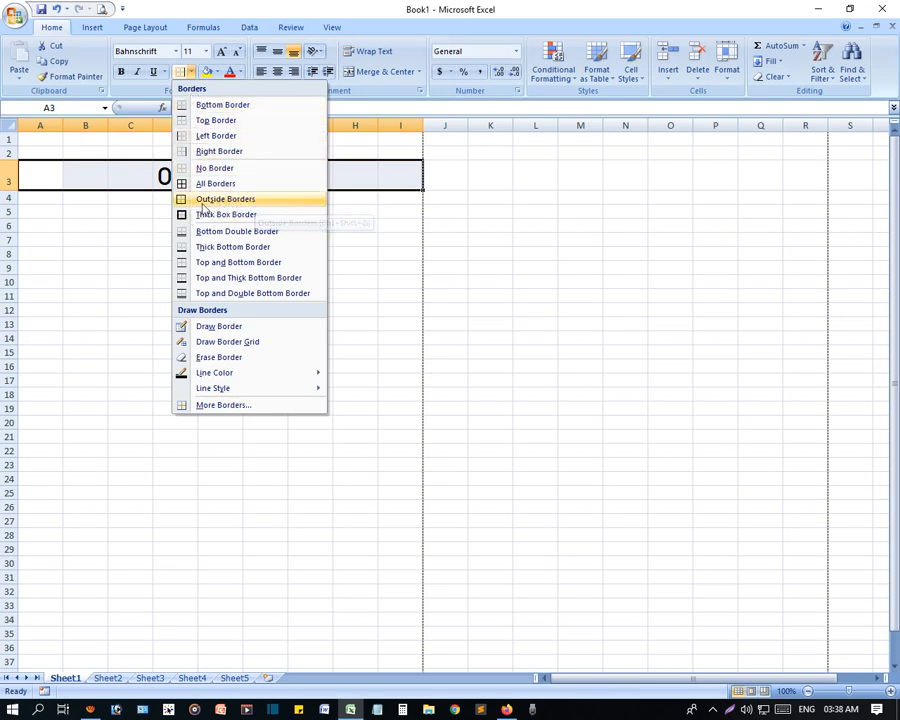
left_click(229, 203)
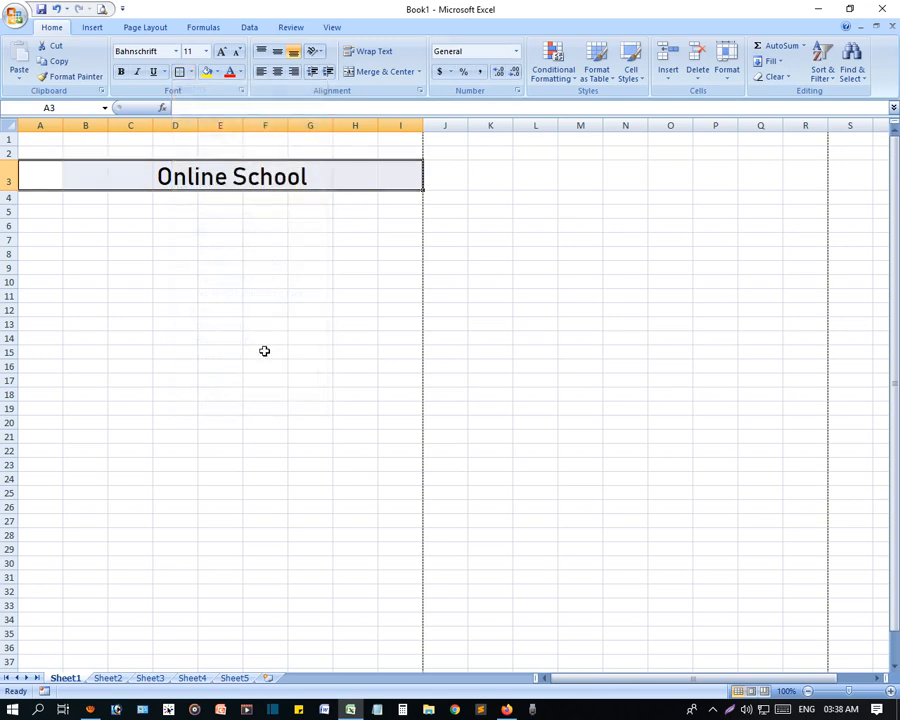
left_click(263, 351)
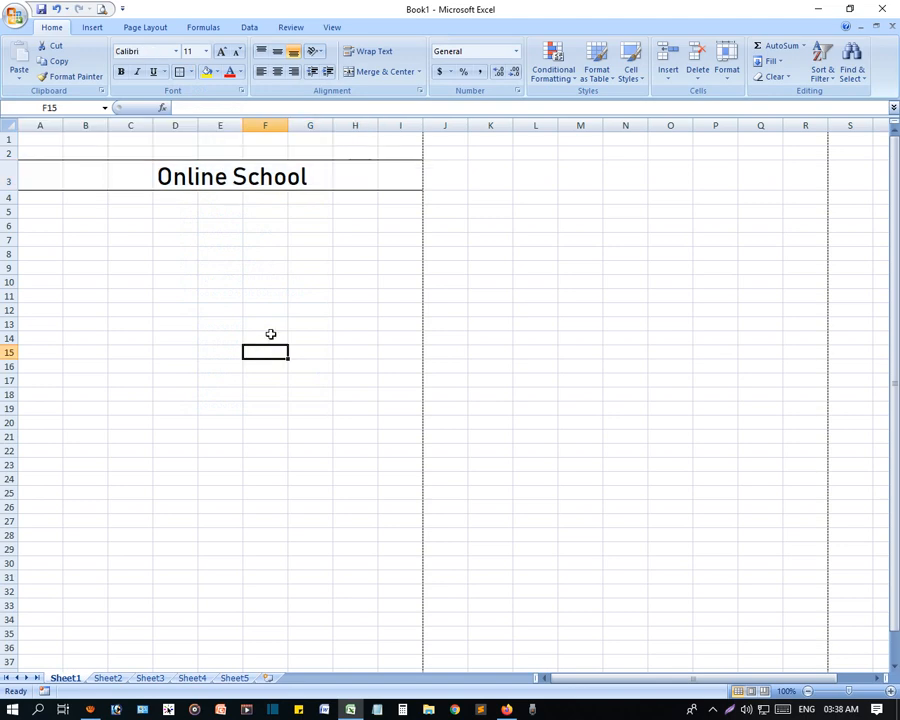
left_click(190, 72)
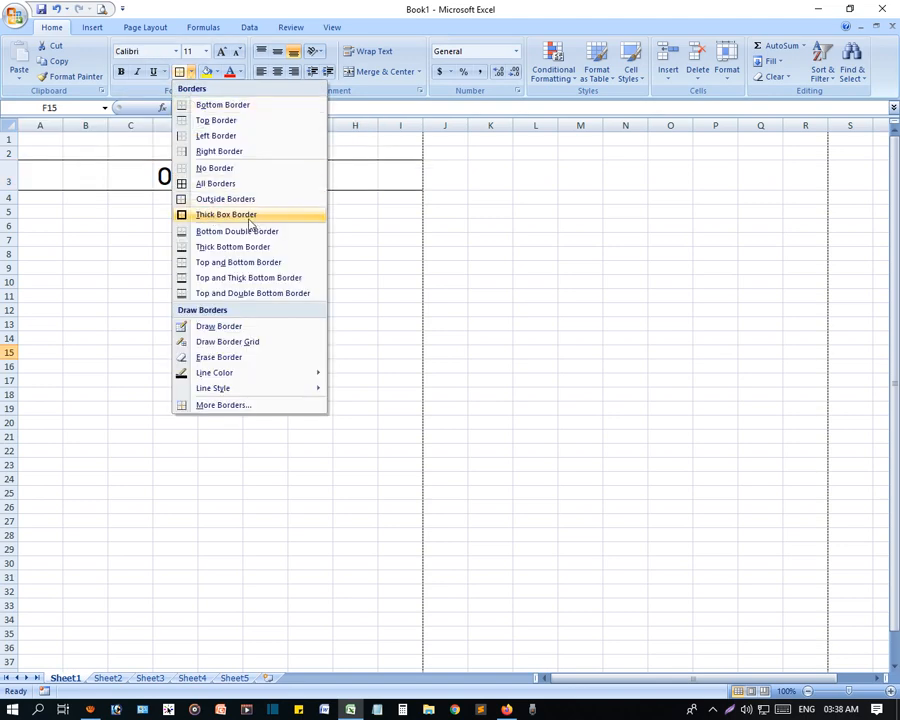
left_click(376, 415)
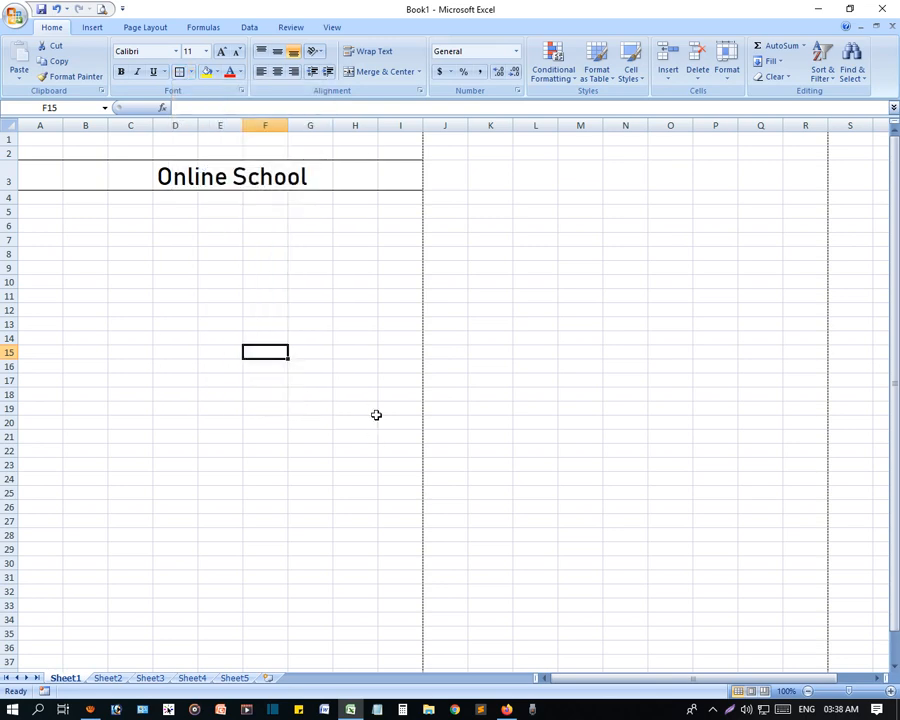
left_click_drag(45, 177, 388, 182)
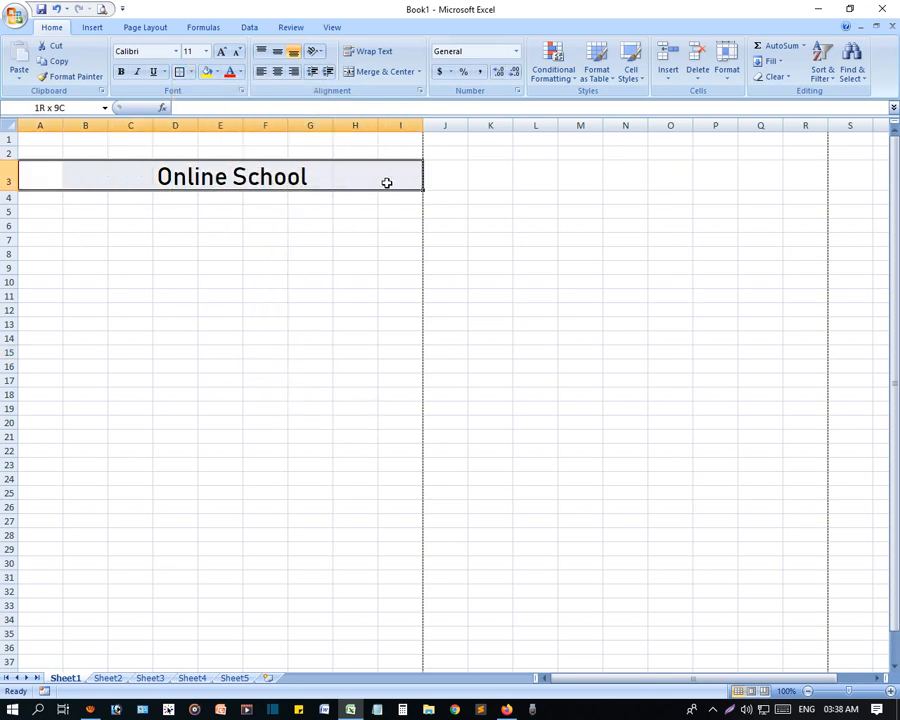
left_click(346, 298)
left_click_drag(52, 174, 385, 177)
left_click(193, 73)
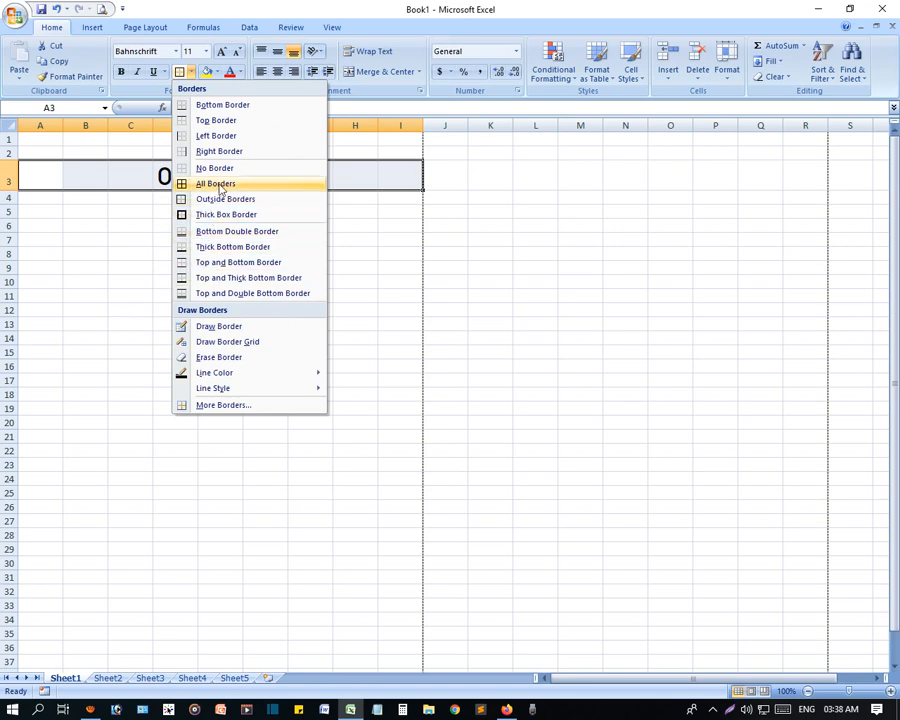
left_click(418, 163)
left_click(310, 239)
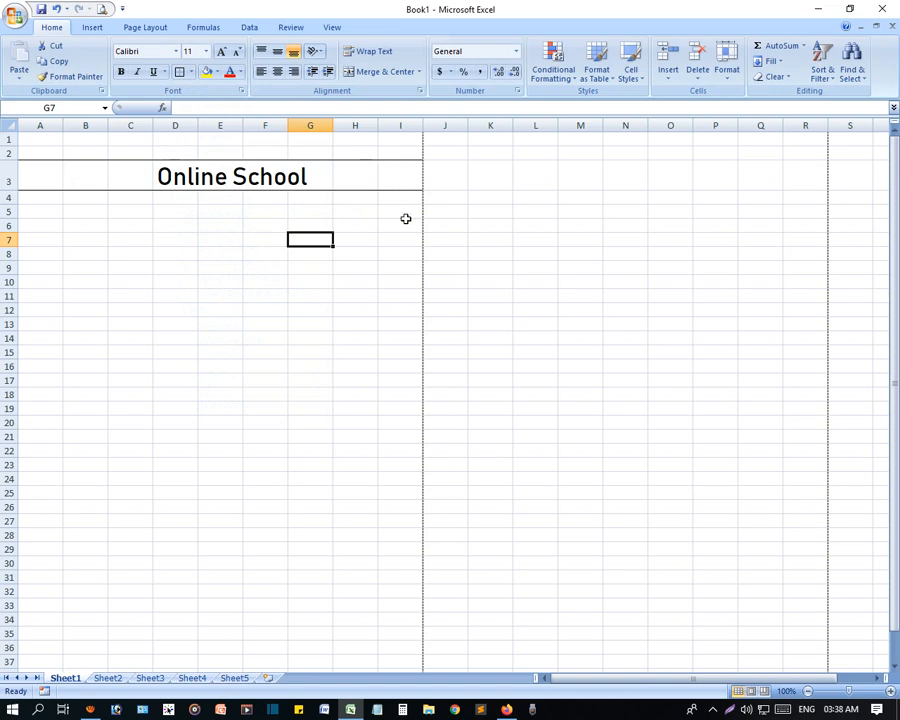
Step: Check the outside borders around the heading row in the print preview, and return to the sheet
left_click_drag(38, 174, 374, 174)
left_click(381, 284)
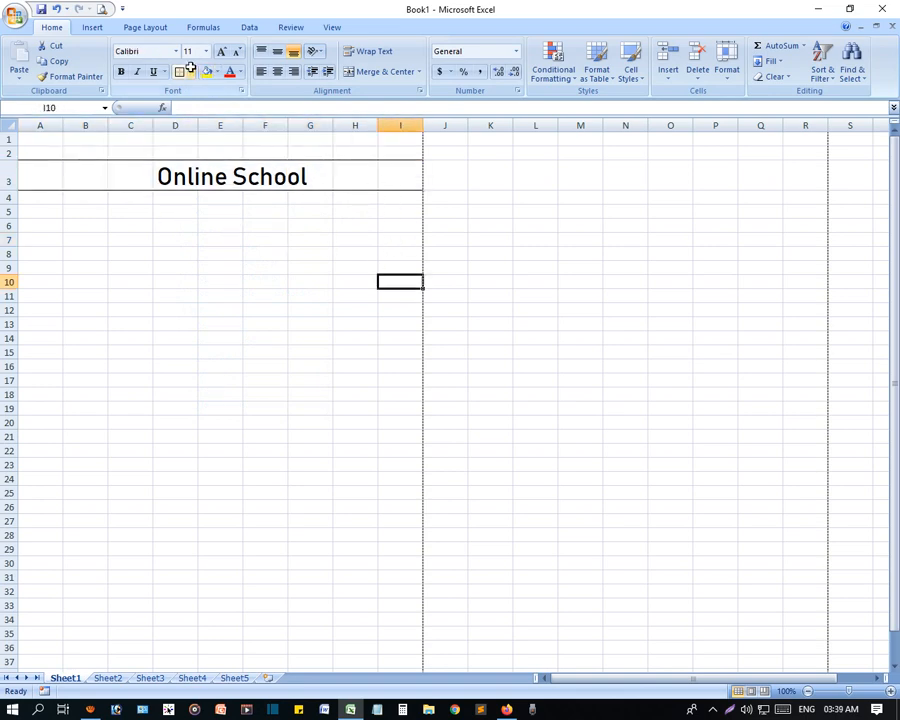
left_click(103, 10)
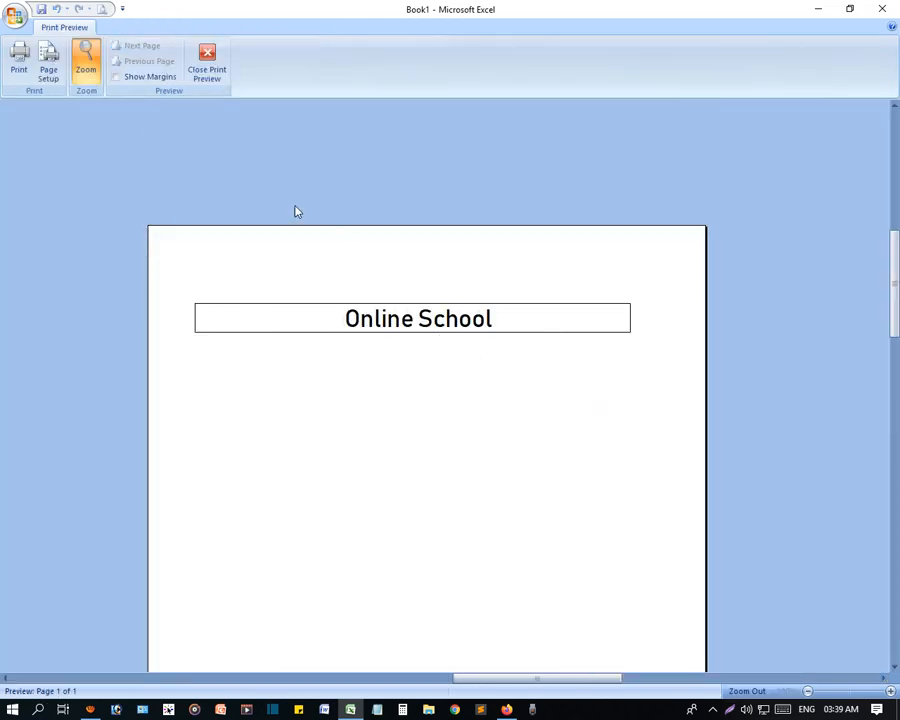
left_click(207, 60)
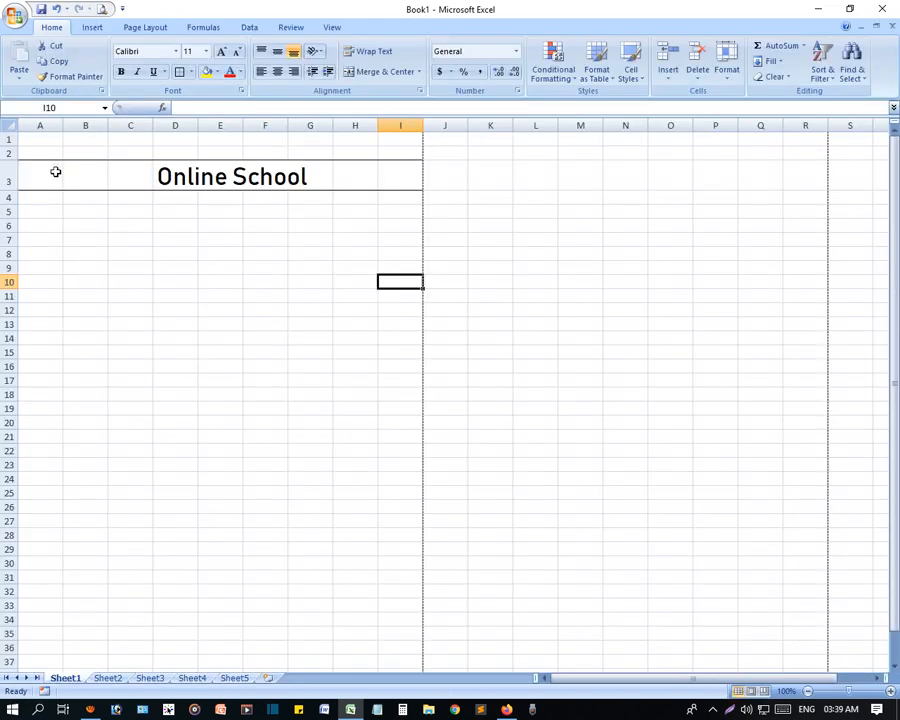
Step: Apply all borders to the cells A3:I3 and check the result in the print preview
left_click_drag(55, 172, 398, 174)
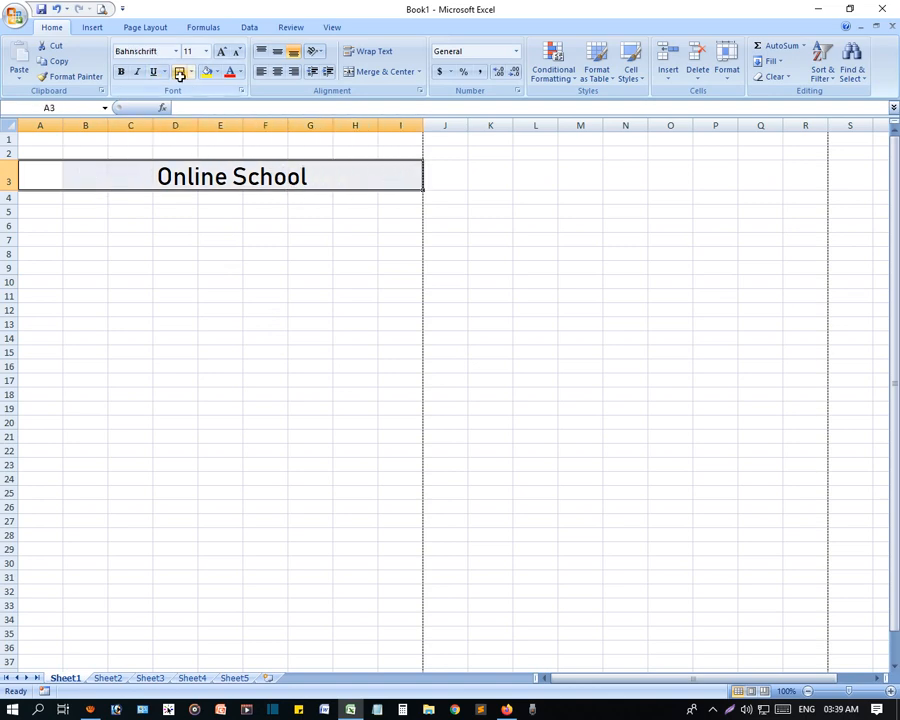
left_click(190, 72)
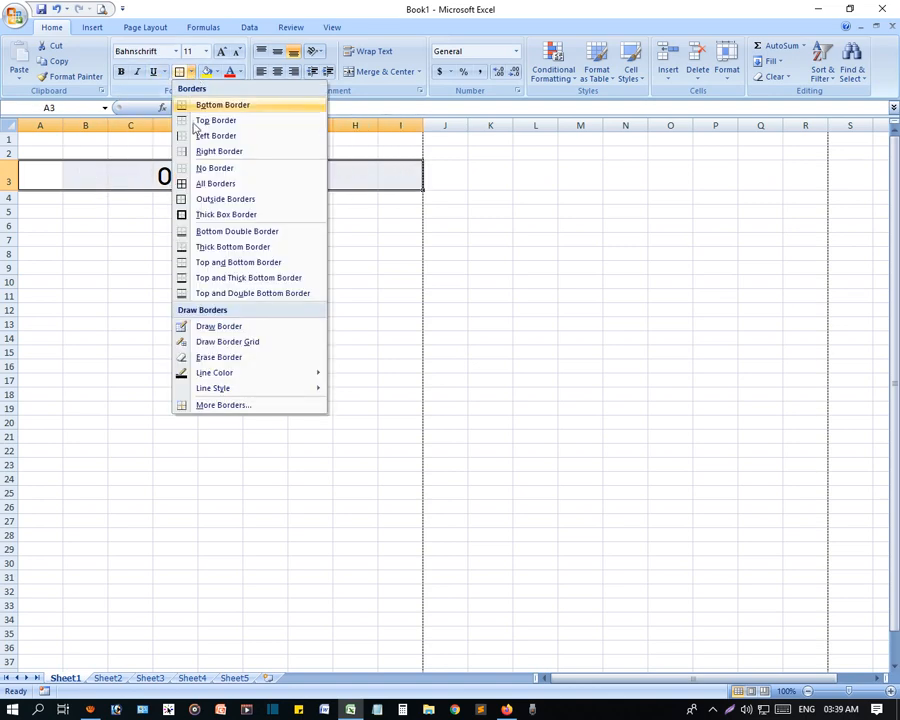
left_click(229, 186)
left_click(357, 322)
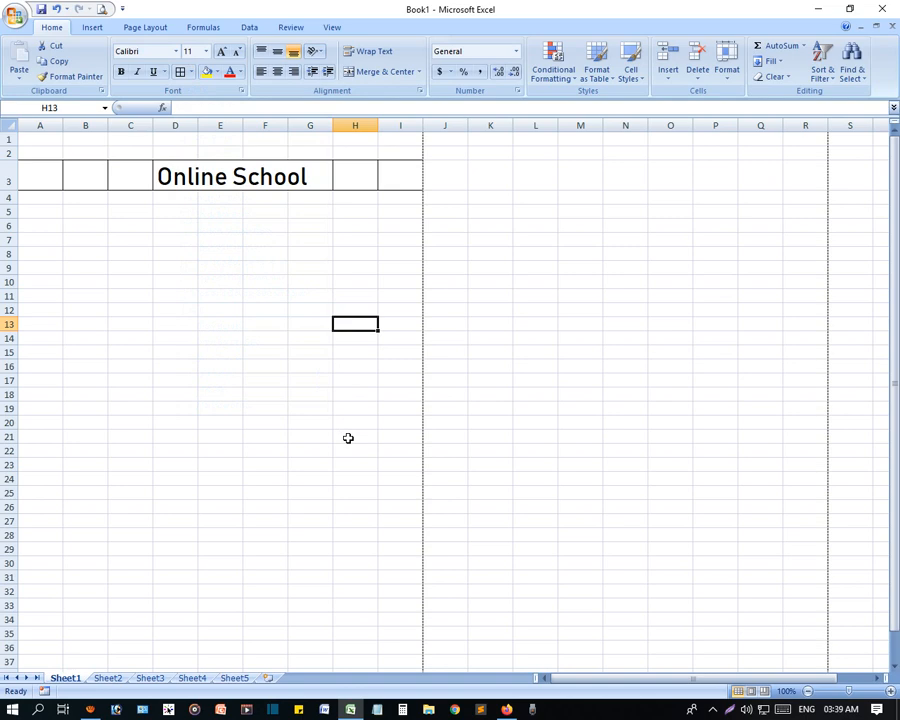
left_click(103, 9)
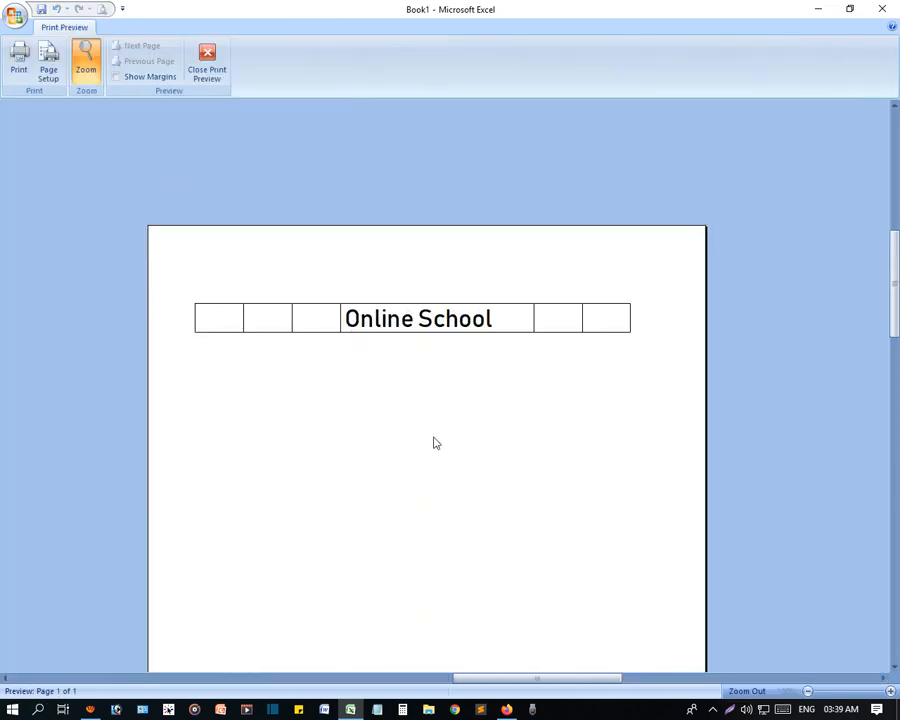
left_click(225, 88)
Step: Try centering the heading text horizontally in cell D3, and undo the alignment change
left_click(272, 180)
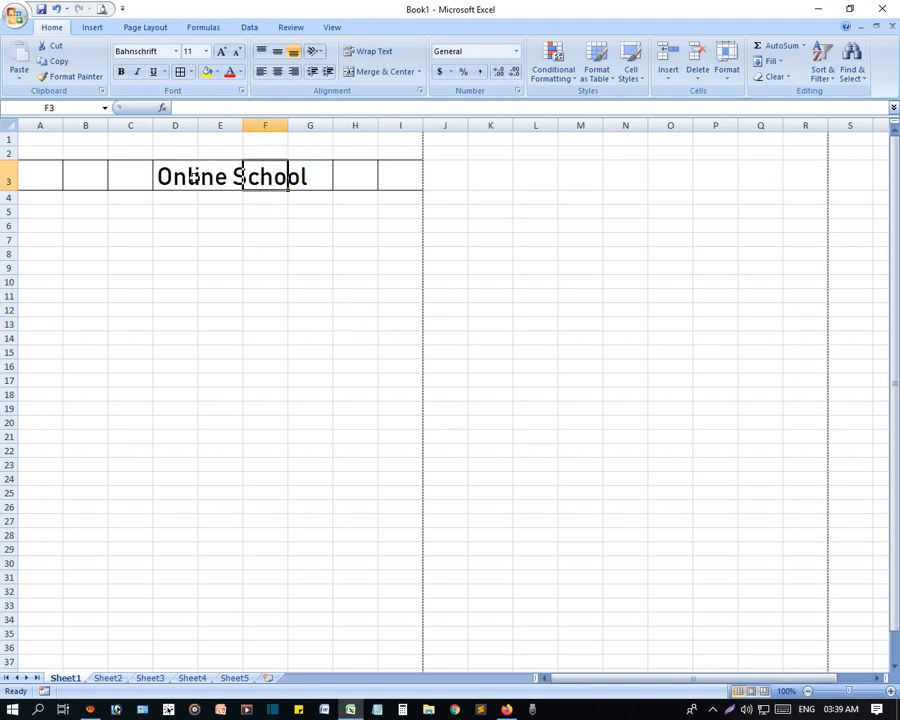
left_click(195, 178)
left_click(277, 75)
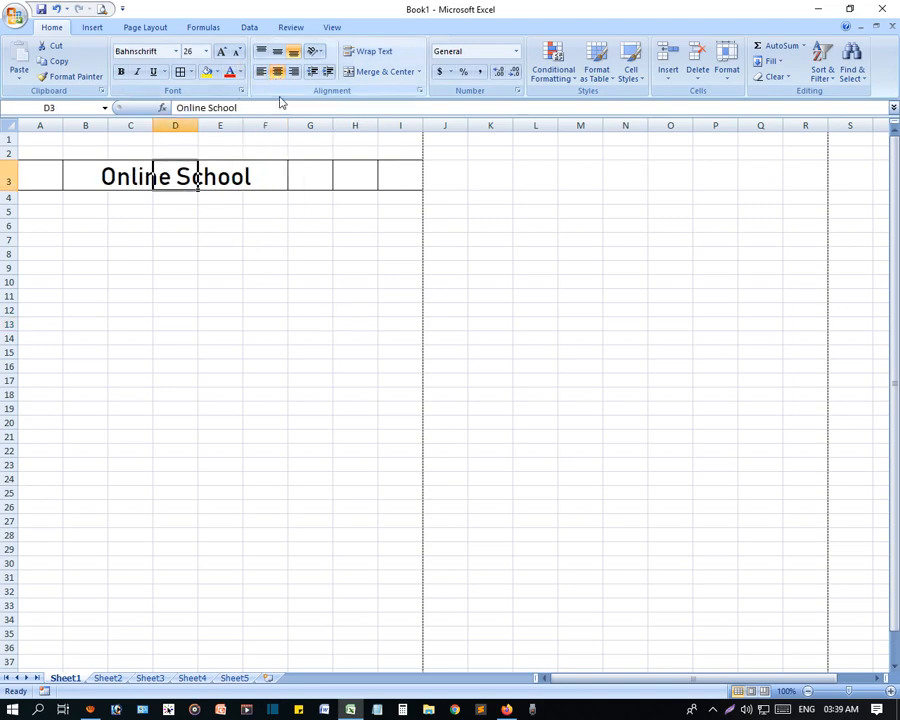
left_click(222, 223)
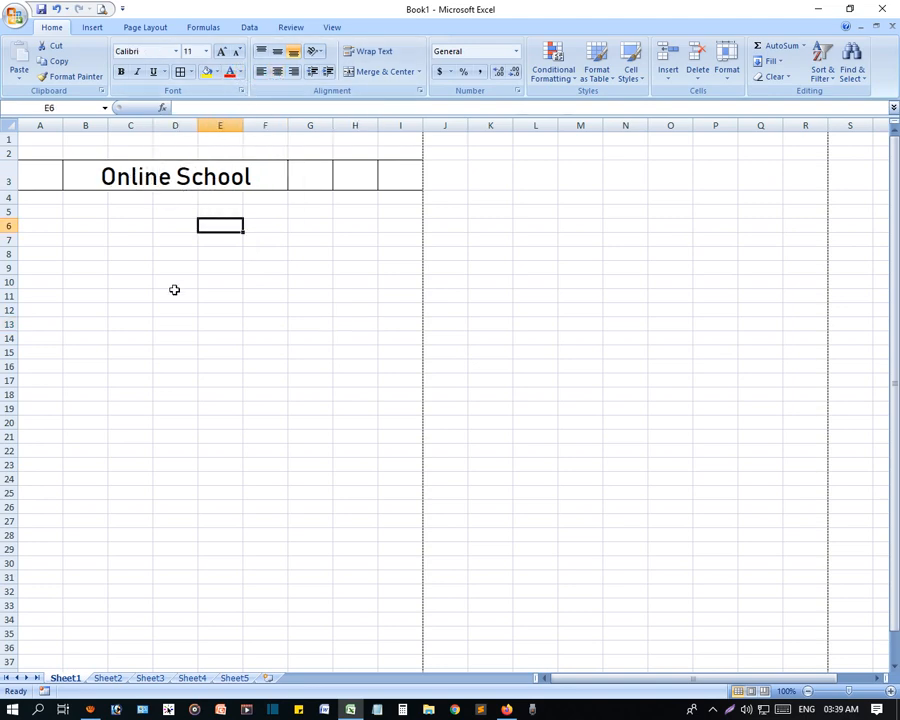
key("ctrl+z")
left_click(218, 268)
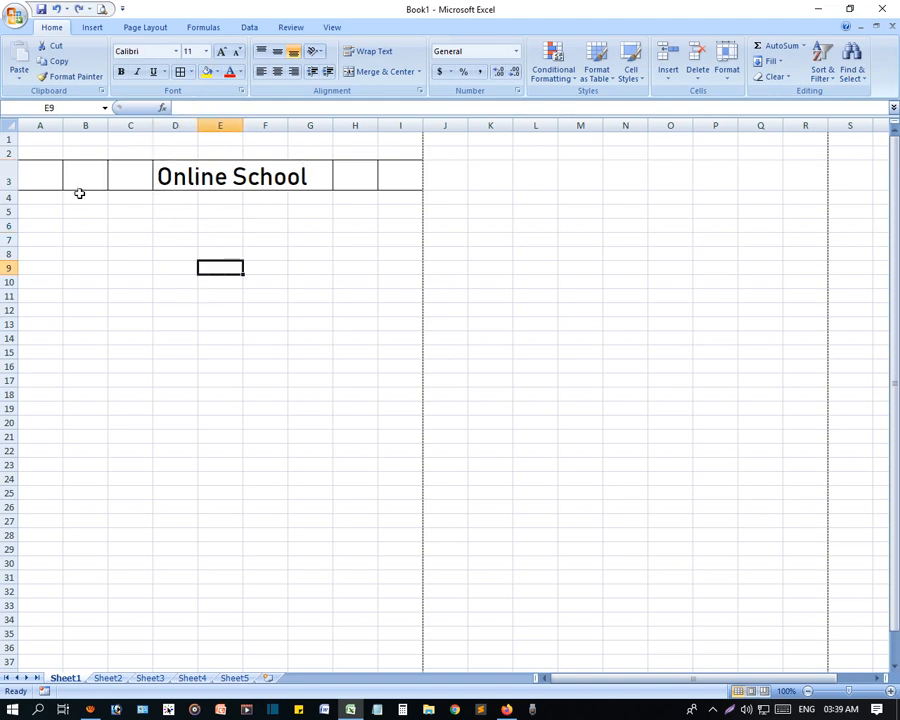
Step: Apply a bottom double border to the cells A3:I3 and check the result in the print preview
left_click_drag(58, 180, 400, 175)
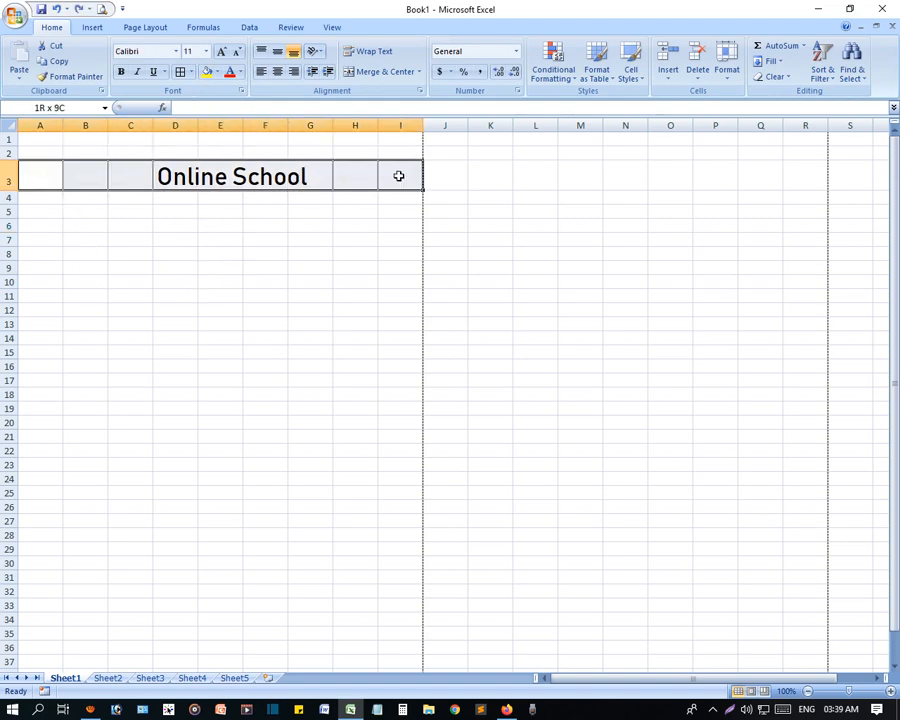
left_click(190, 73)
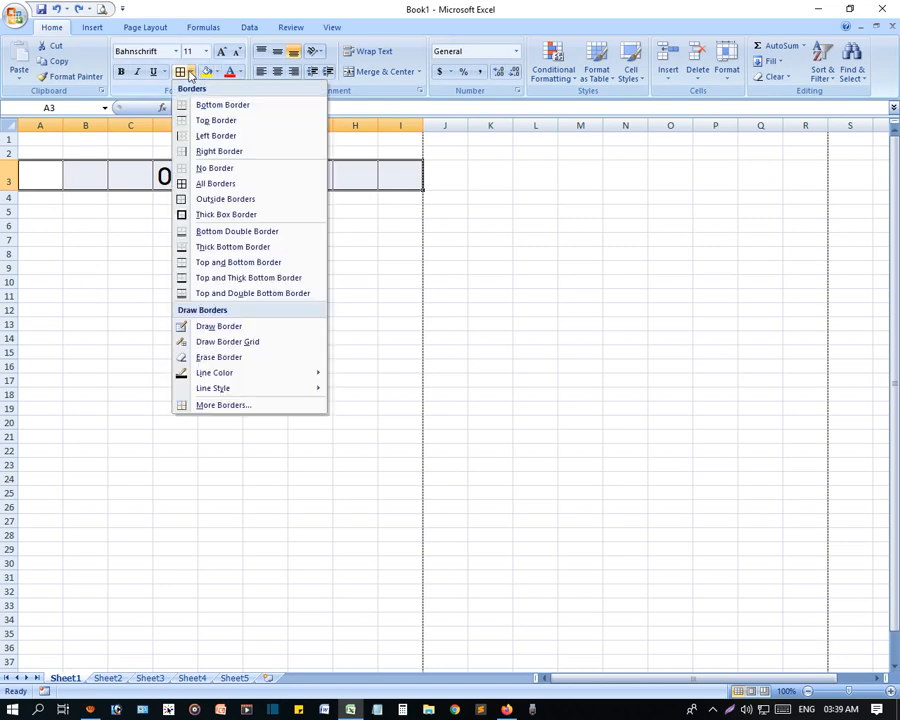
left_click(256, 238)
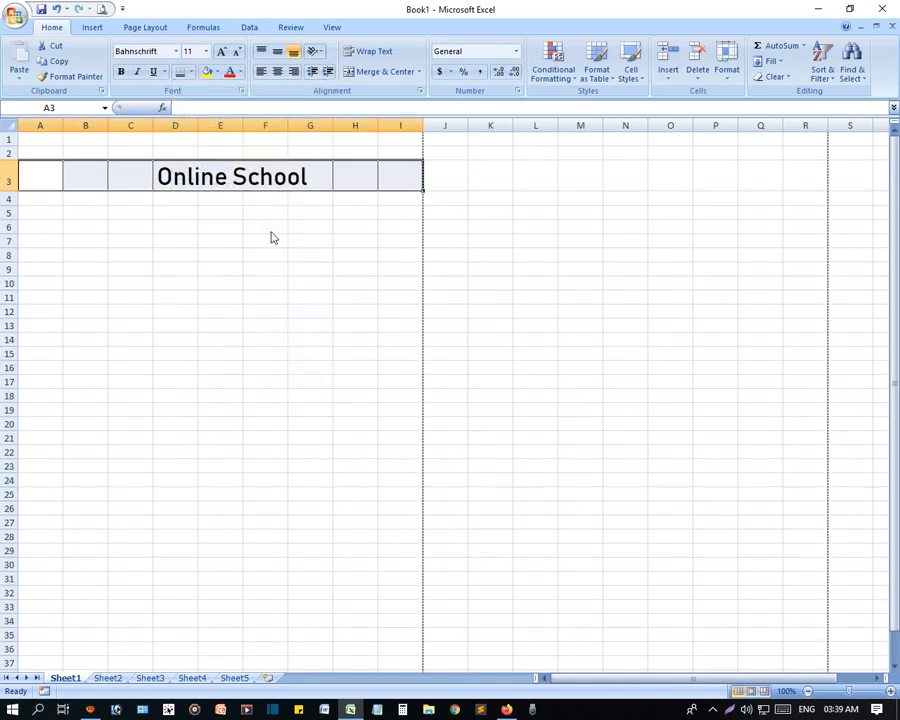
left_click(265, 275)
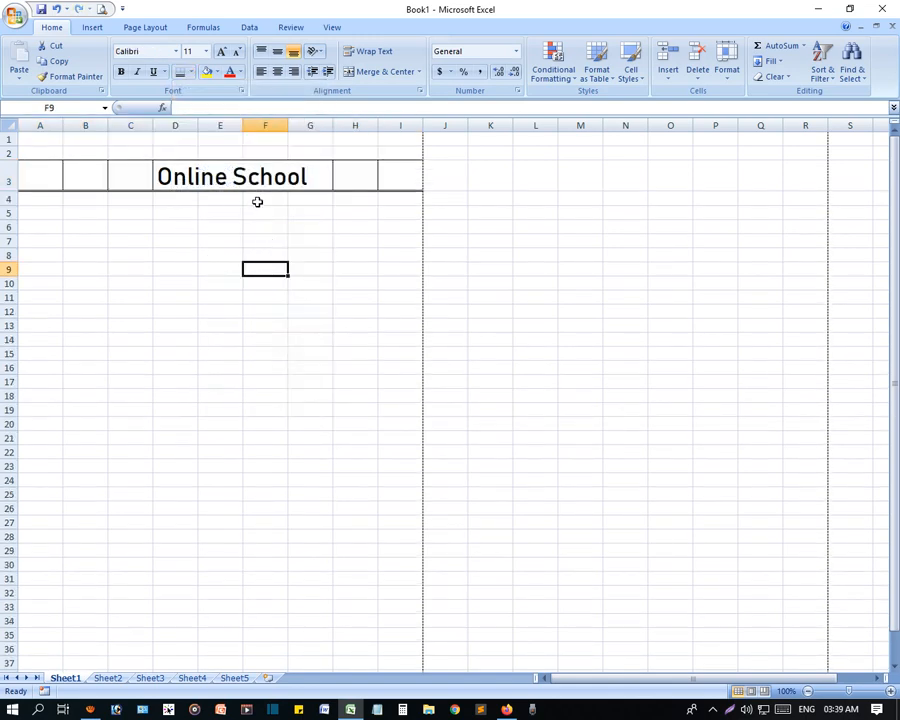
left_click(101, 9)
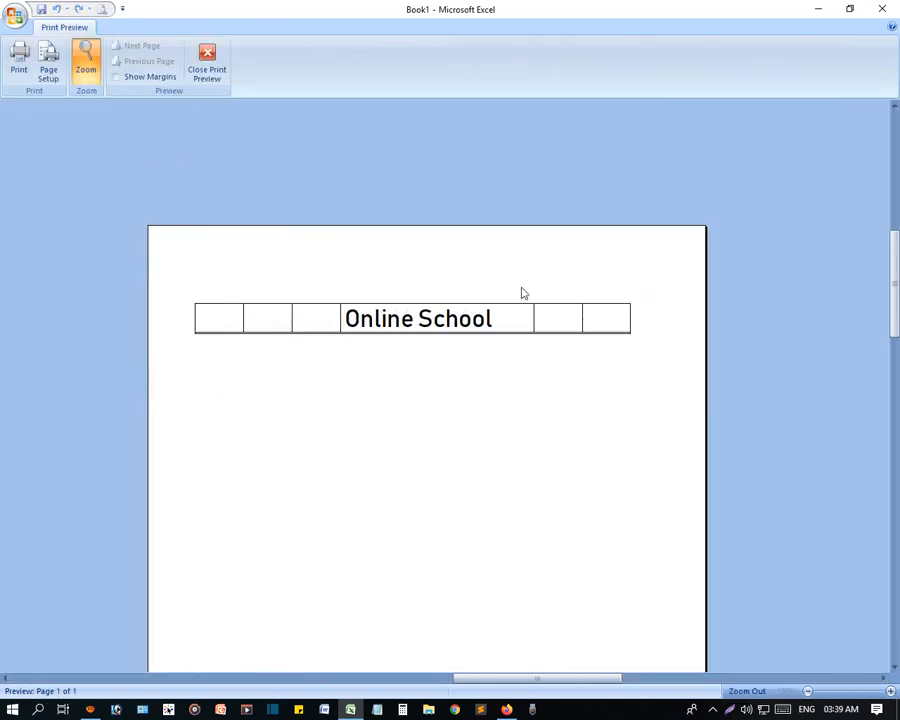
left_click(207, 64)
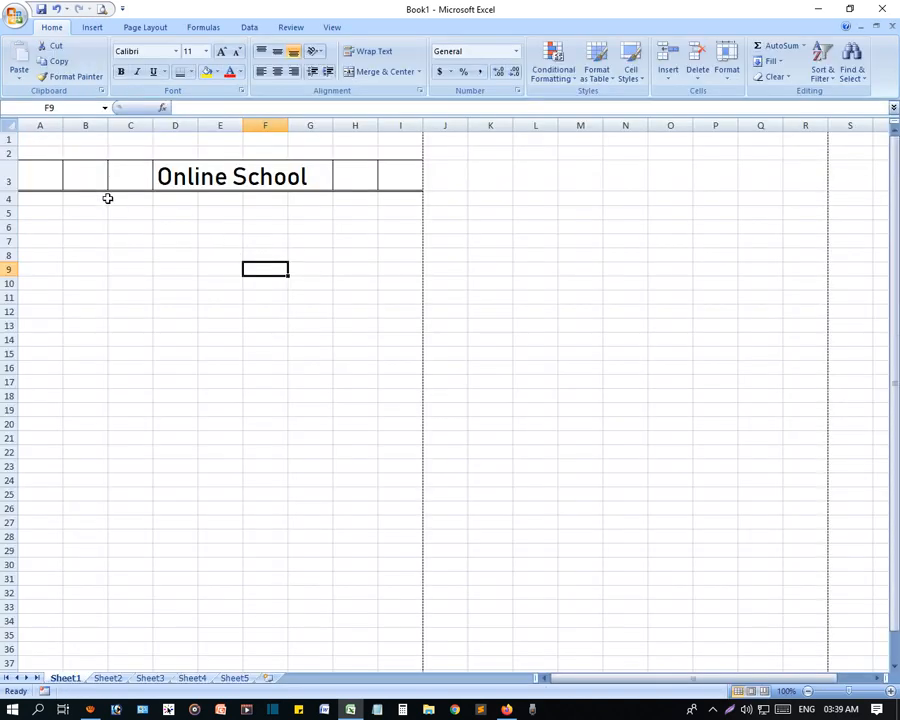
Step: Apply a thick box border around the cells A3:I3 and check it in the print preview
left_click_drag(48, 177, 398, 171)
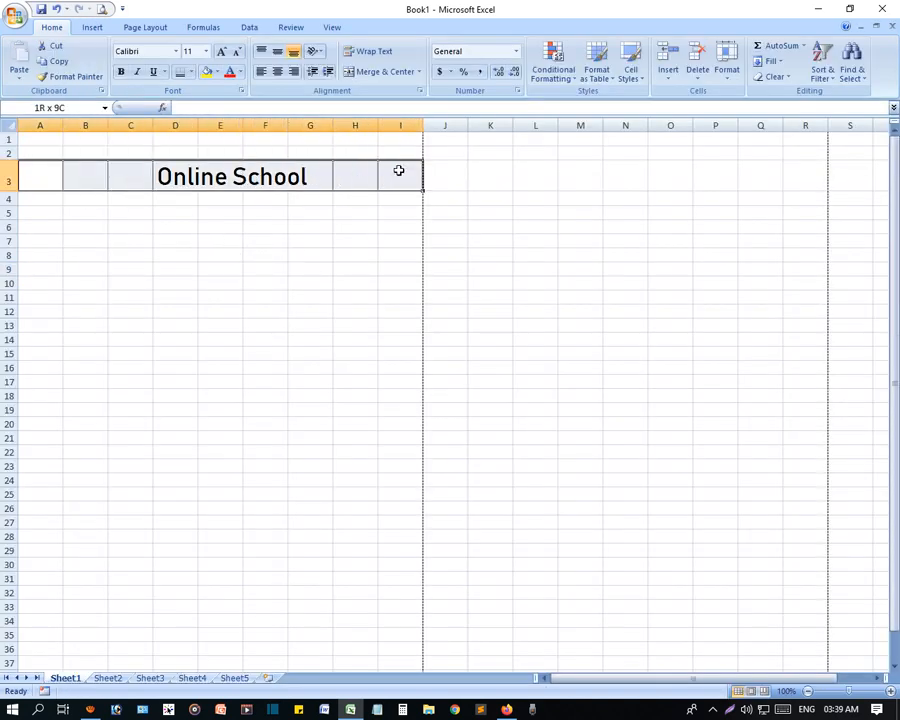
left_click(192, 73)
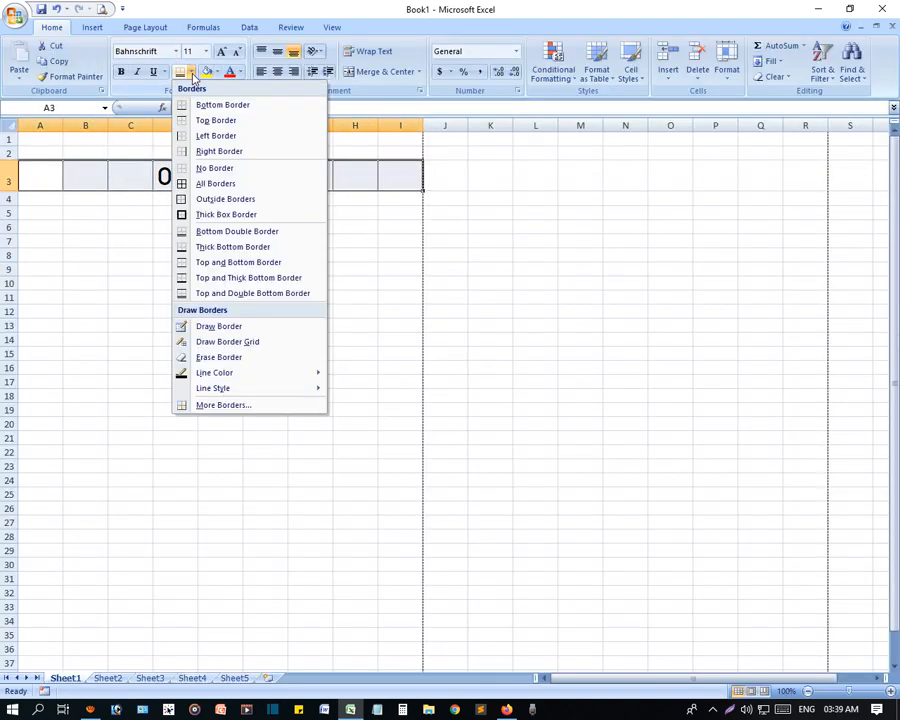
left_click(237, 216)
left_click(362, 298)
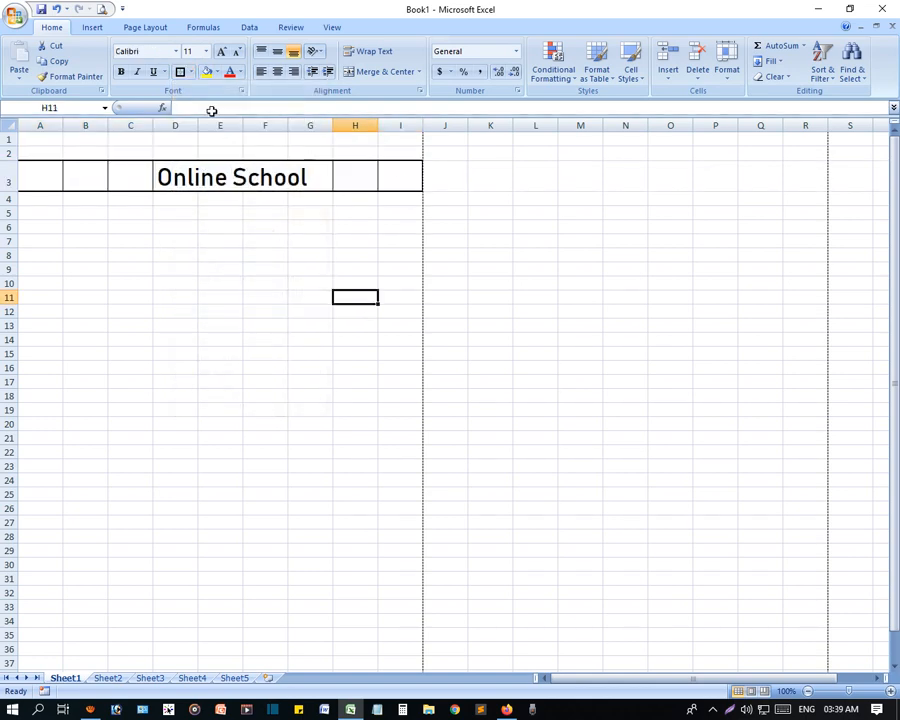
left_click(101, 8)
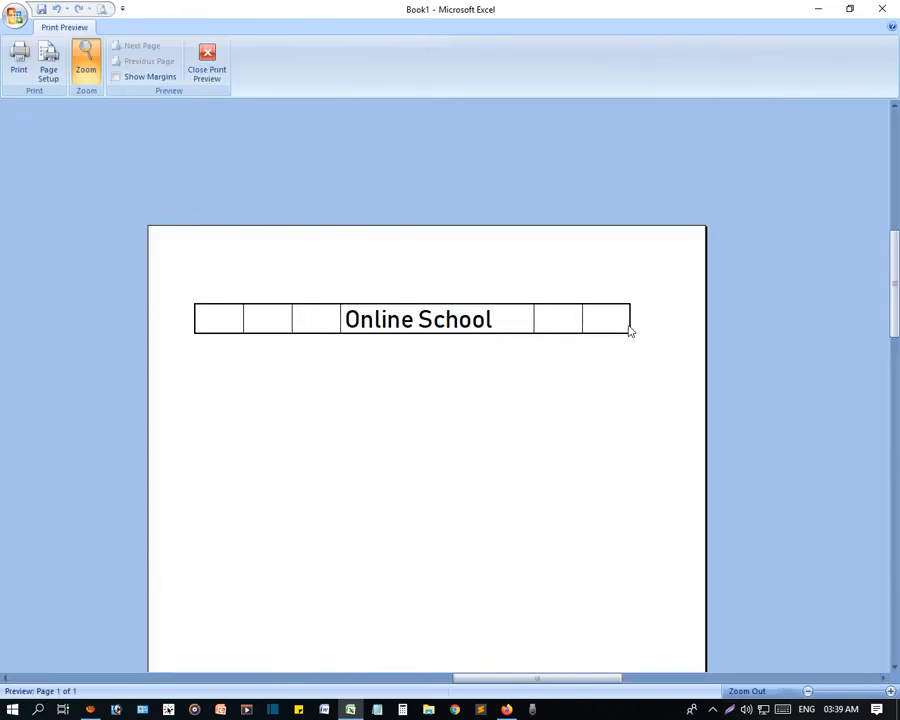
left_click(207, 64)
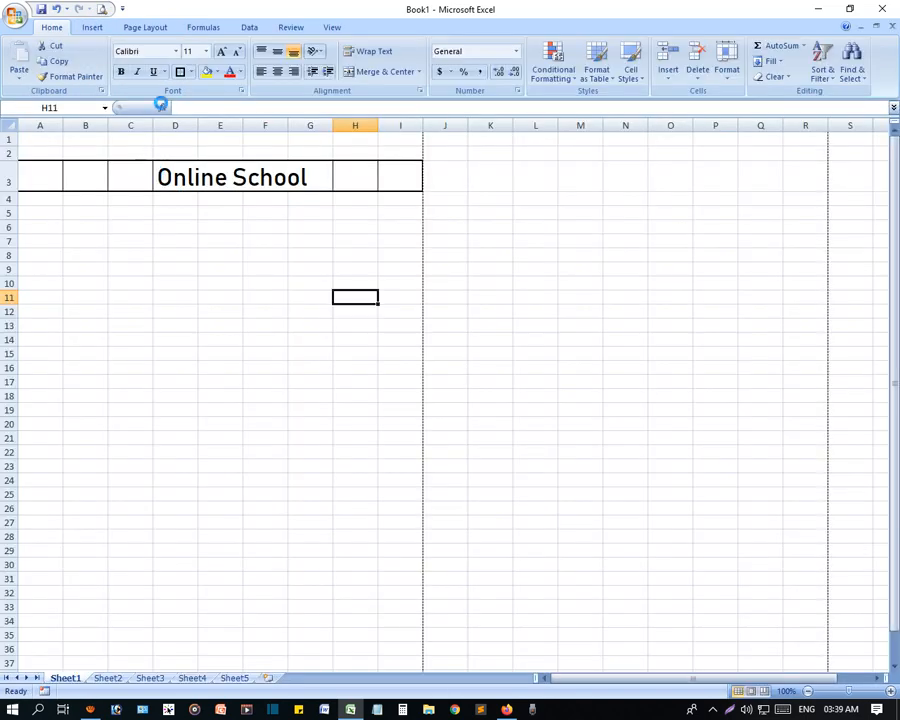
left_click_drag(40, 180, 382, 175)
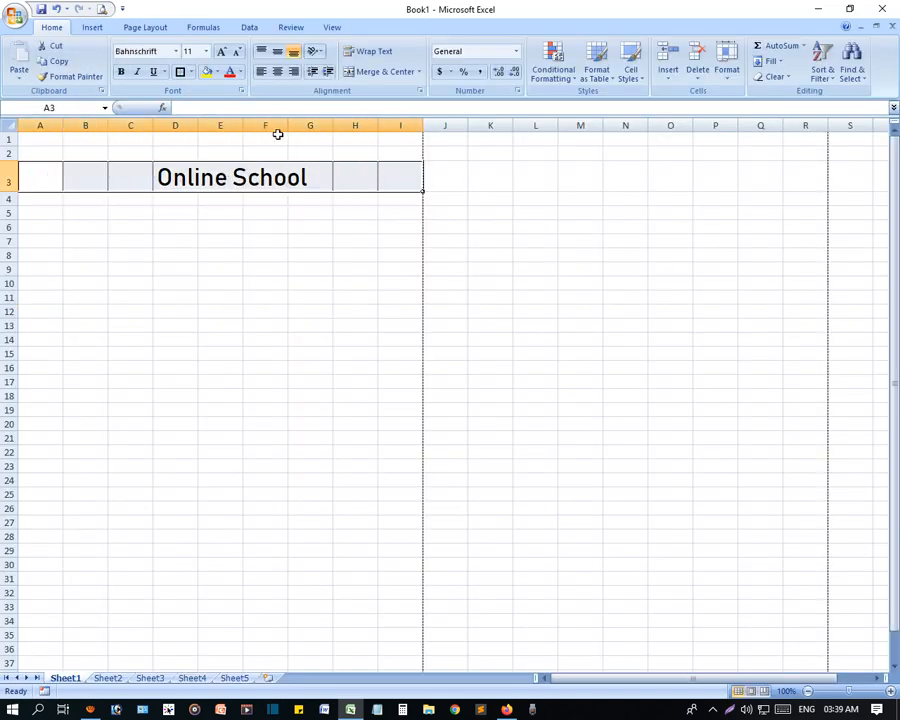
left_click(191, 72)
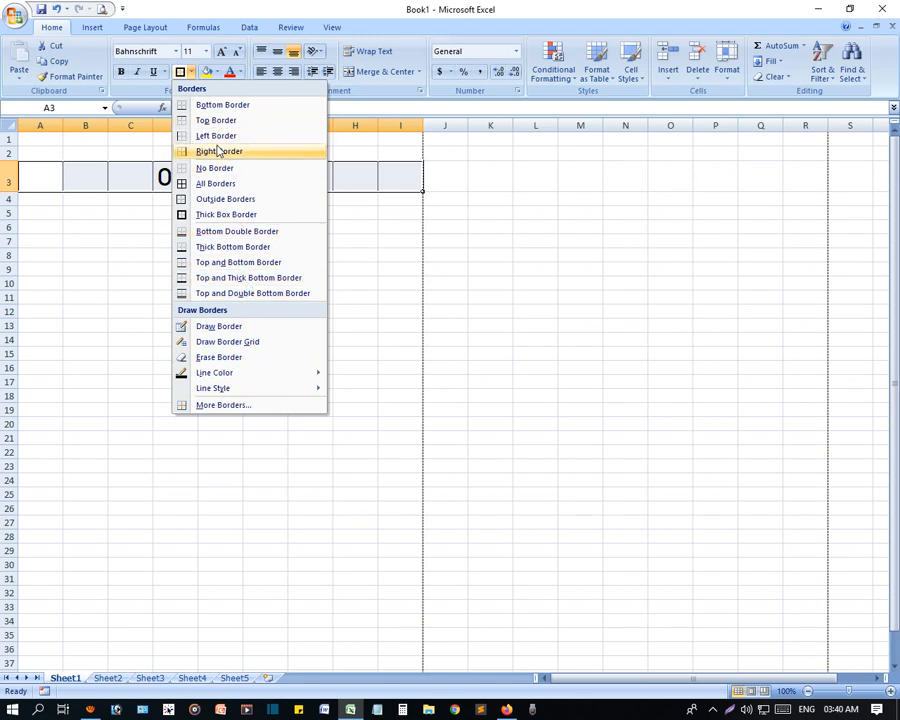
left_click(360, 338)
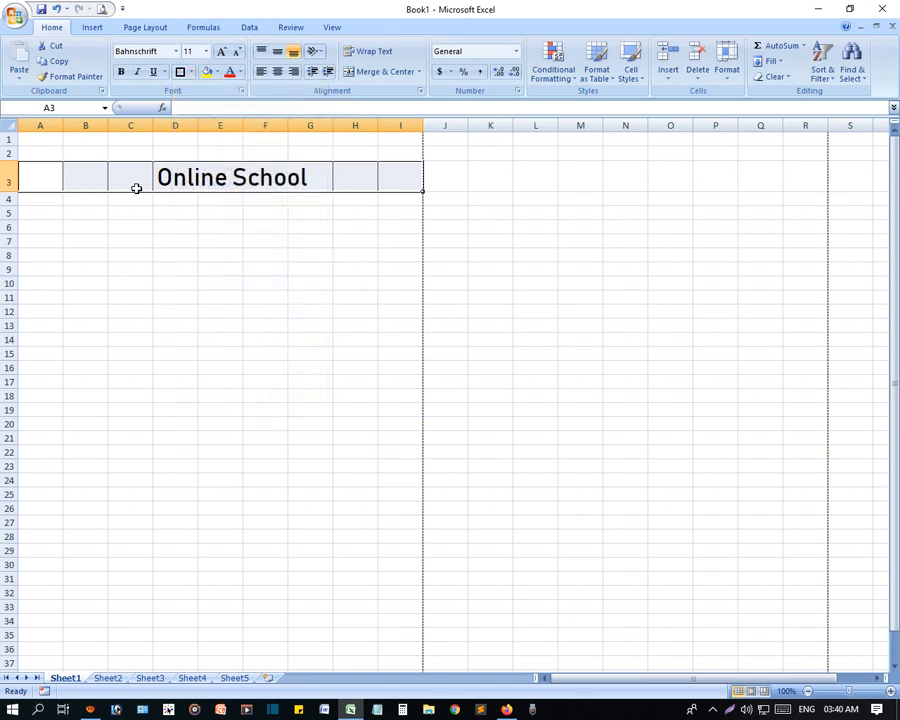
Step: Remove all borders from the heading row A3:I3 and check the result in the print preview
left_click_drag(46, 176, 397, 187)
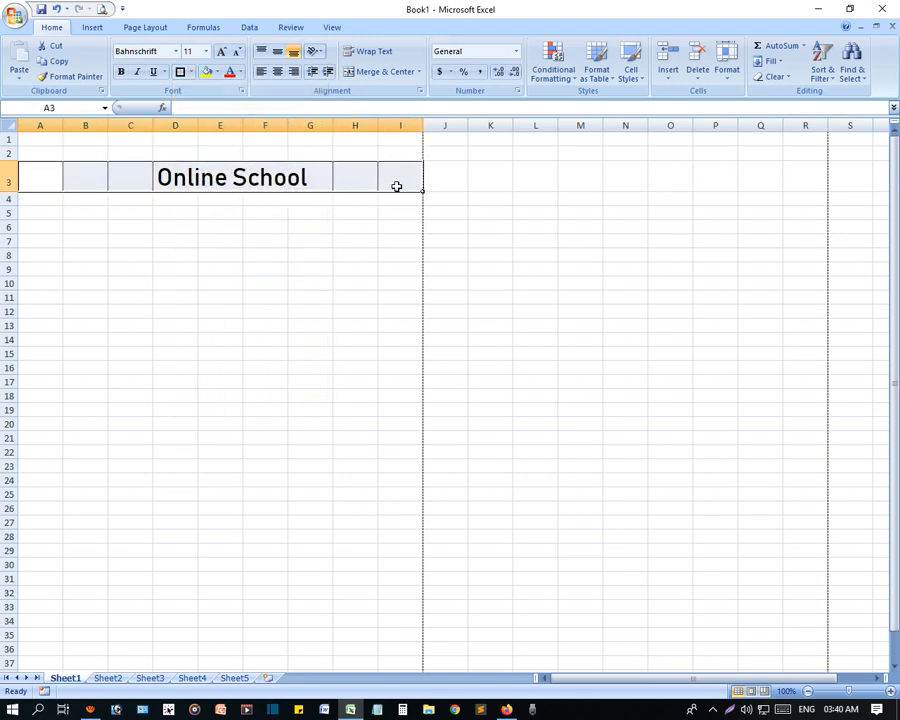
left_click(191, 72)
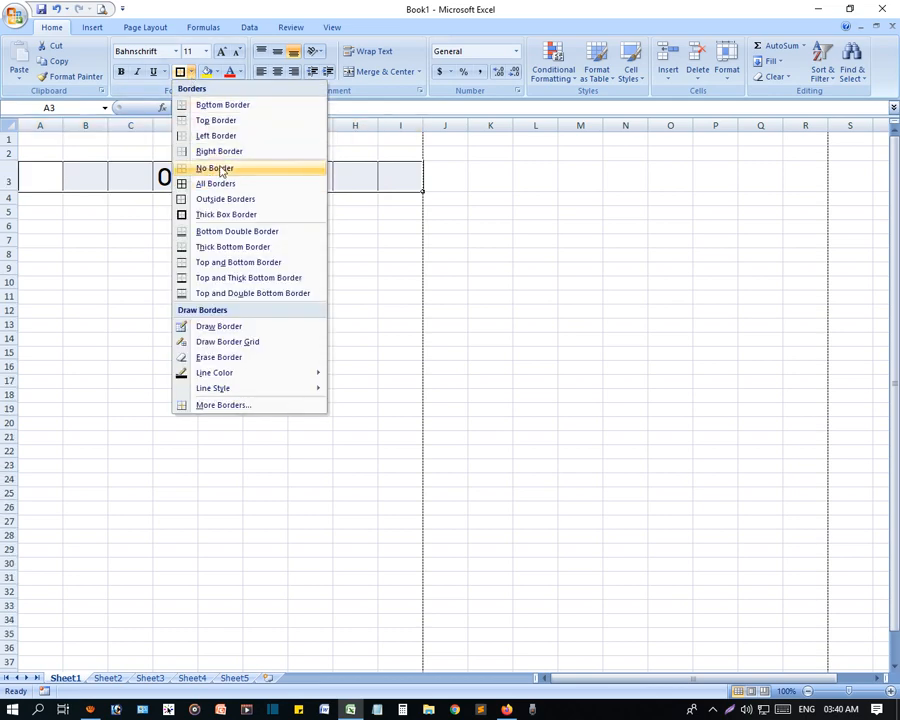
left_click(198, 168)
left_click(101, 10)
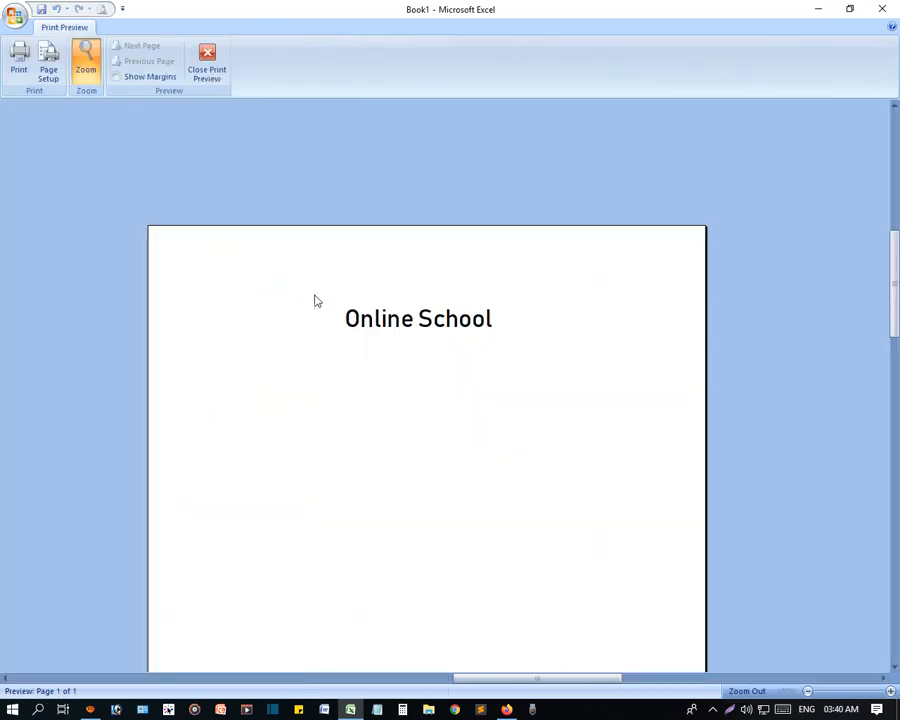
left_click(216, 66)
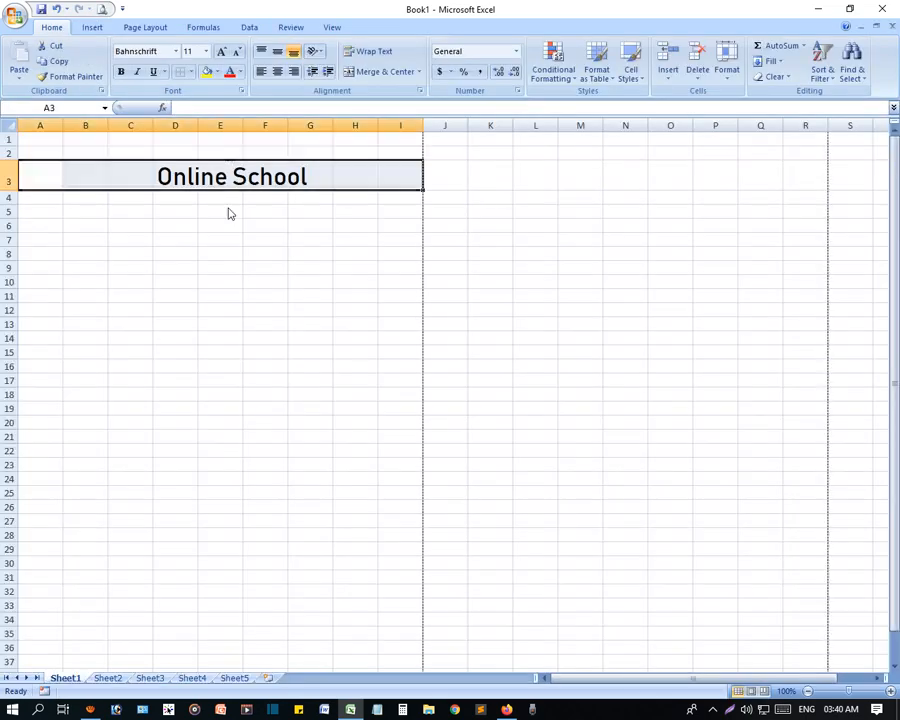
Step: Apply a top and bottom border to the cells A3:I3 and check it in the print preview
left_click(191, 72)
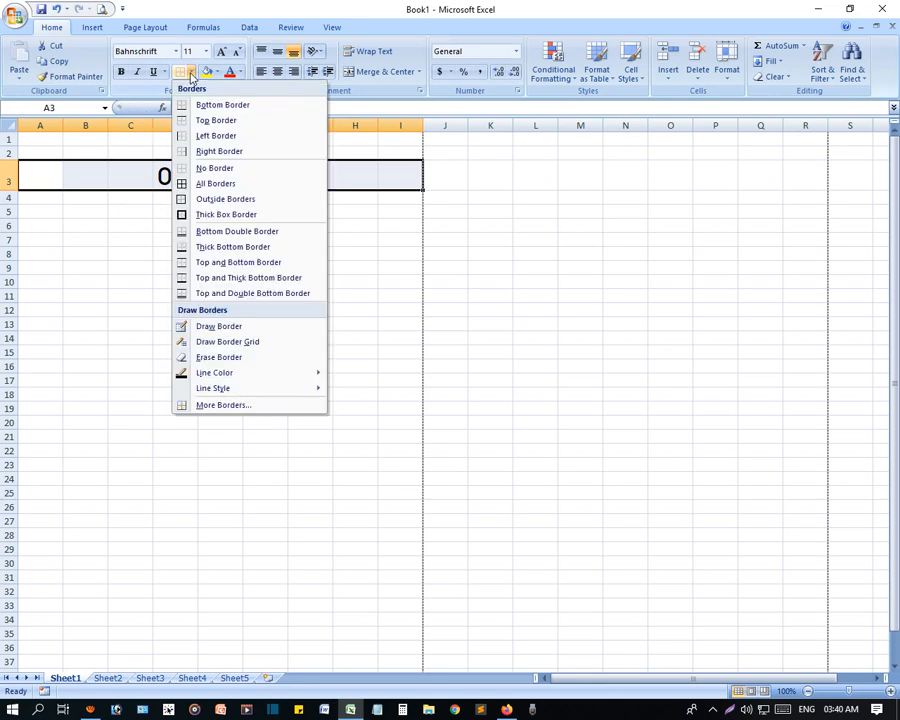
left_click(262, 266)
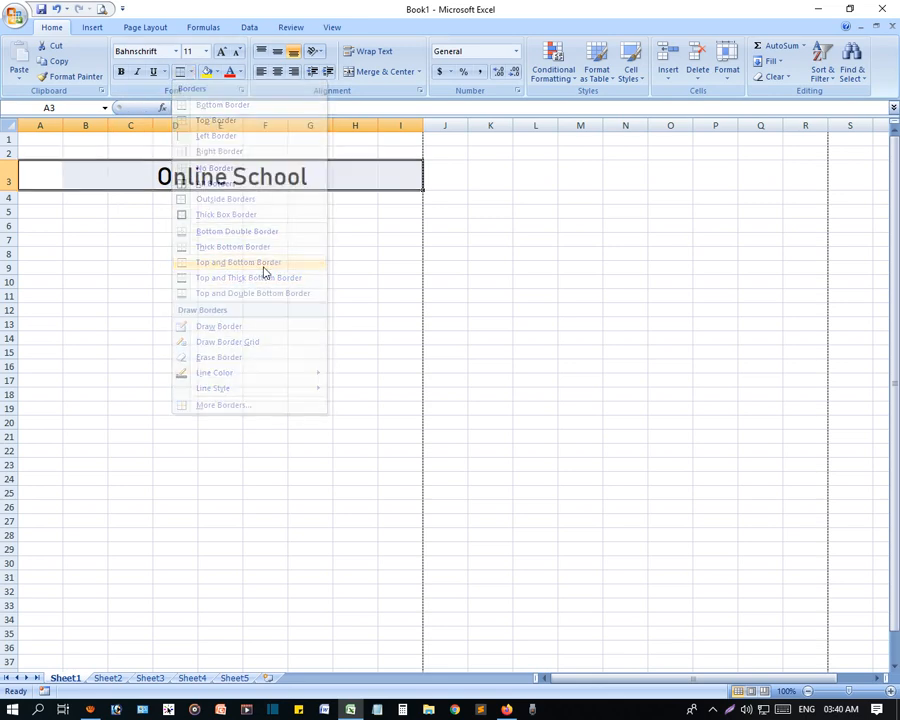
left_click(102, 9)
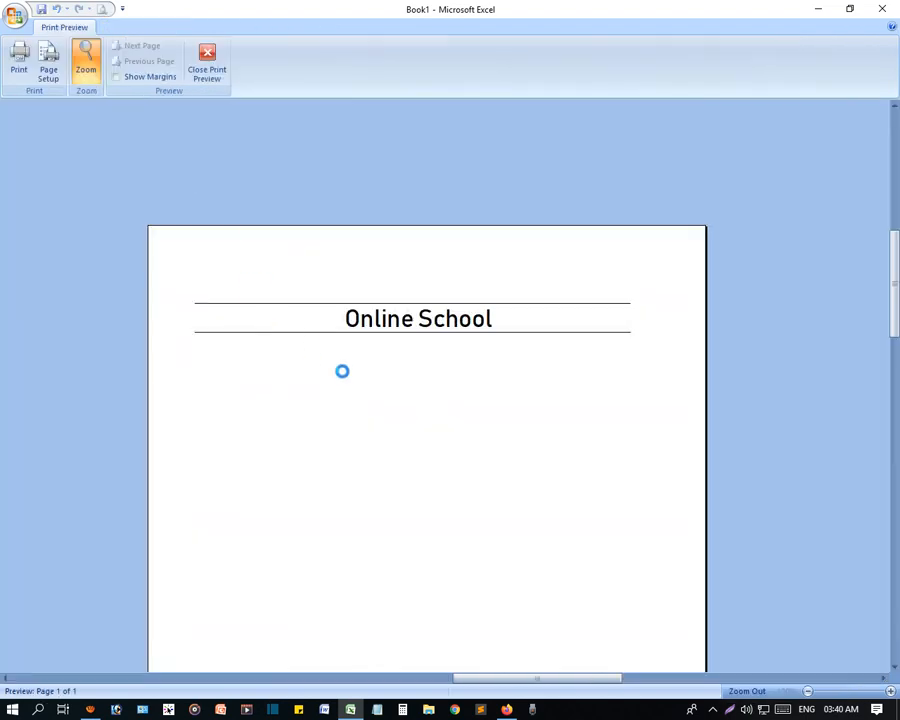
left_click(210, 62)
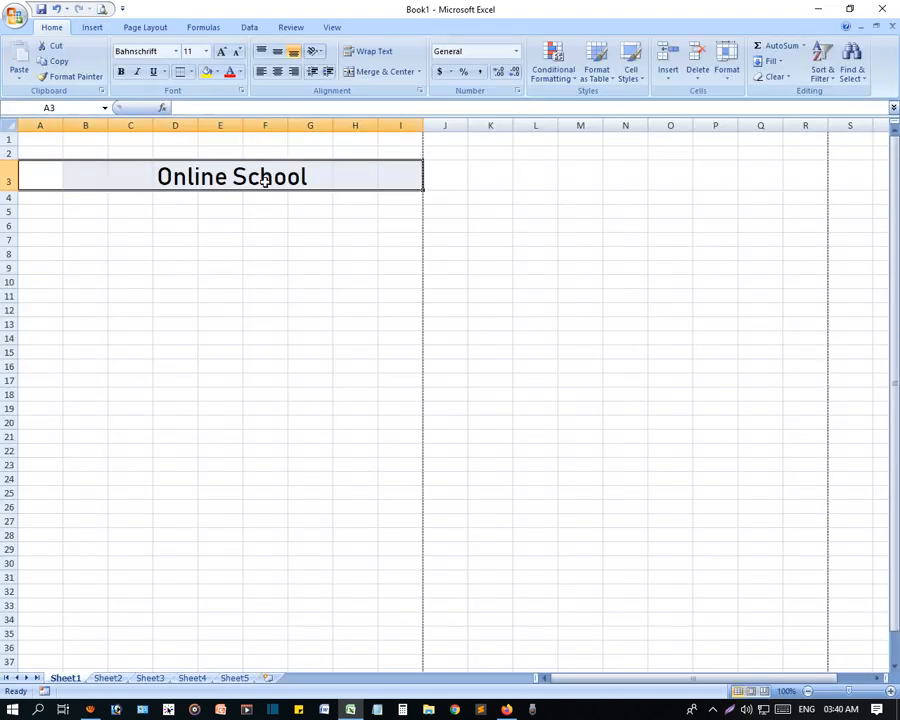
Step: Apply a top and thick bottom border to the cells A3:I3 and check it in the print preview
left_click(191, 73)
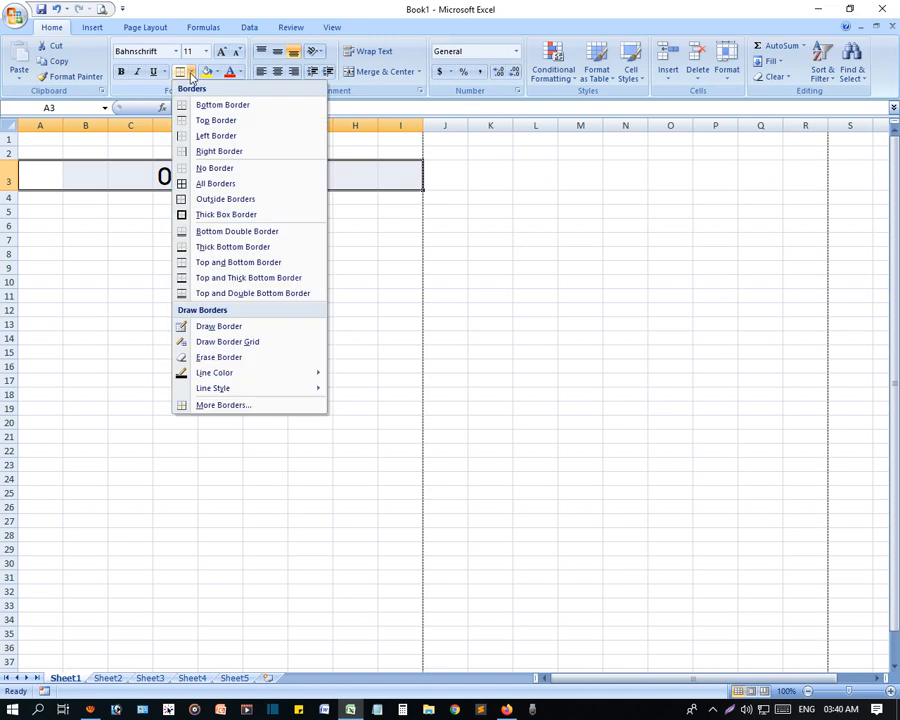
left_click(282, 283)
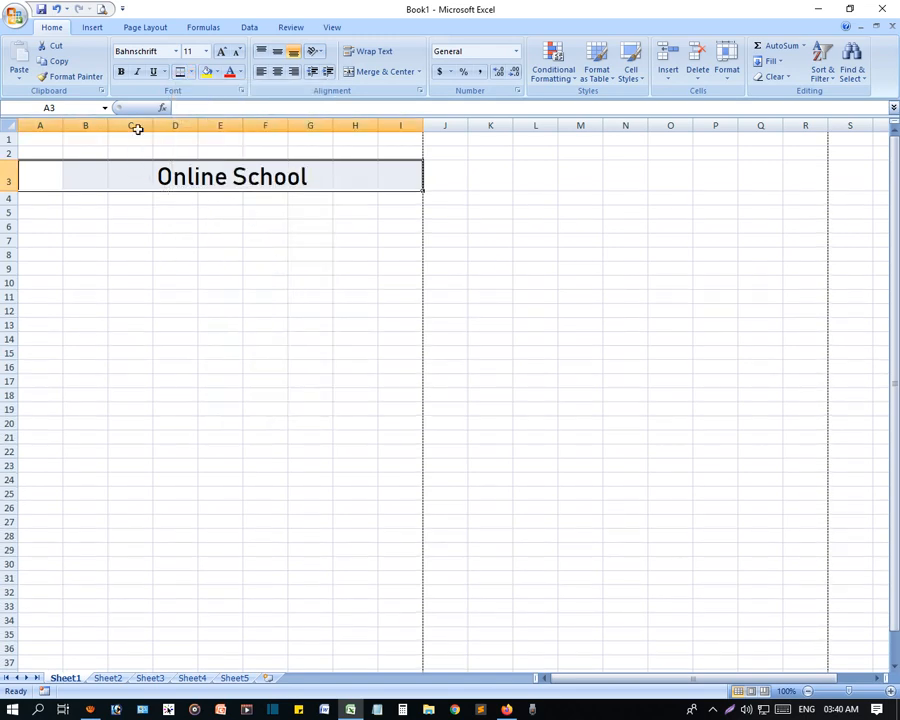
left_click(102, 9)
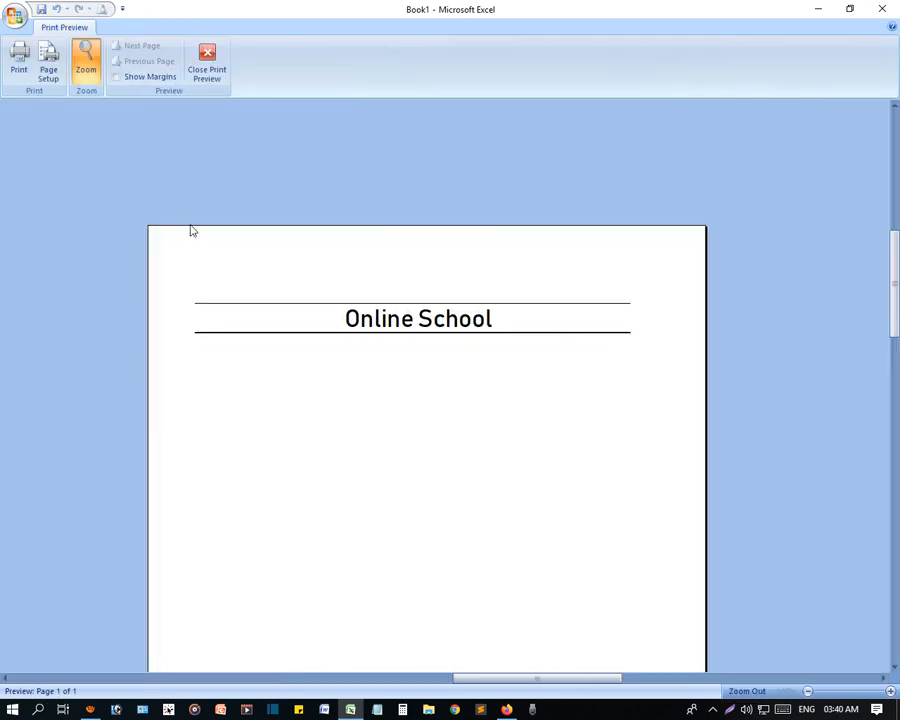
left_click(207, 62)
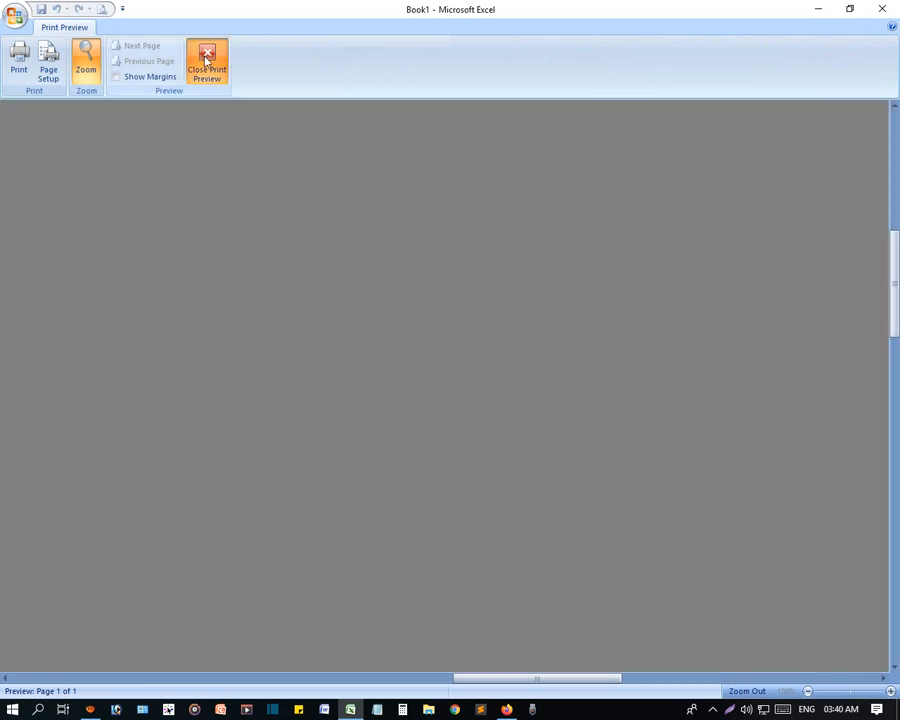
Step: Apply a top and double bottom border to the cells A3:I3 and check it in the print preview
left_click(192, 73)
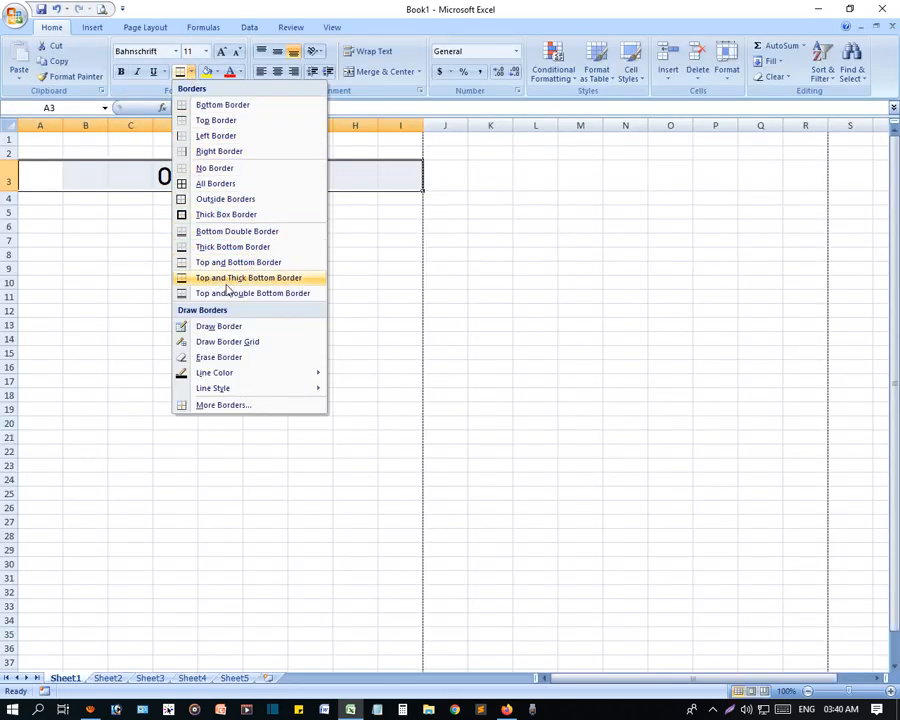
left_click(293, 297)
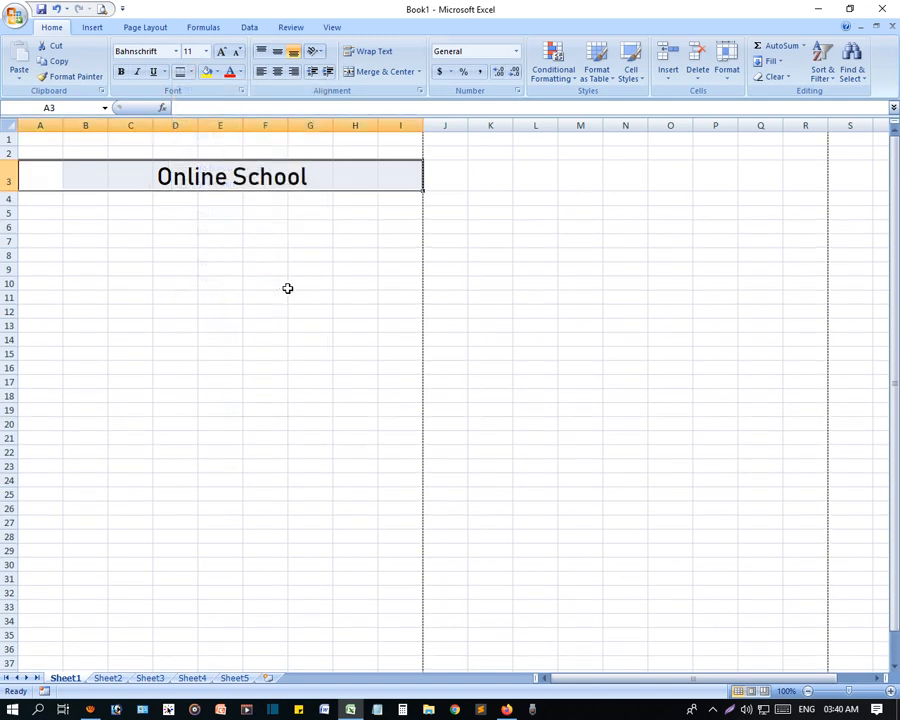
left_click(284, 285)
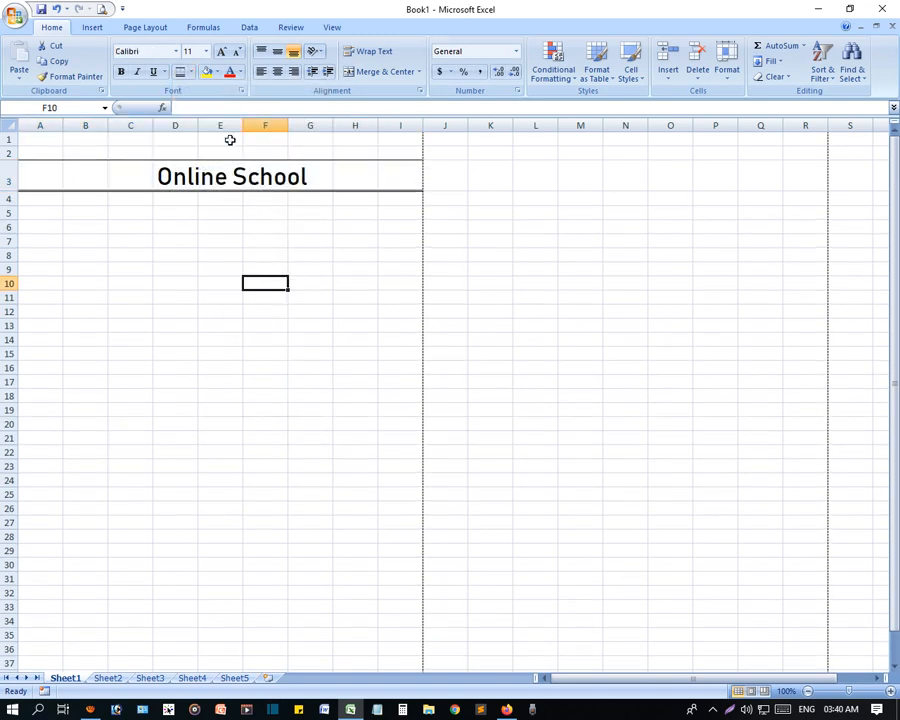
left_click(101, 8)
left_click(382, 309)
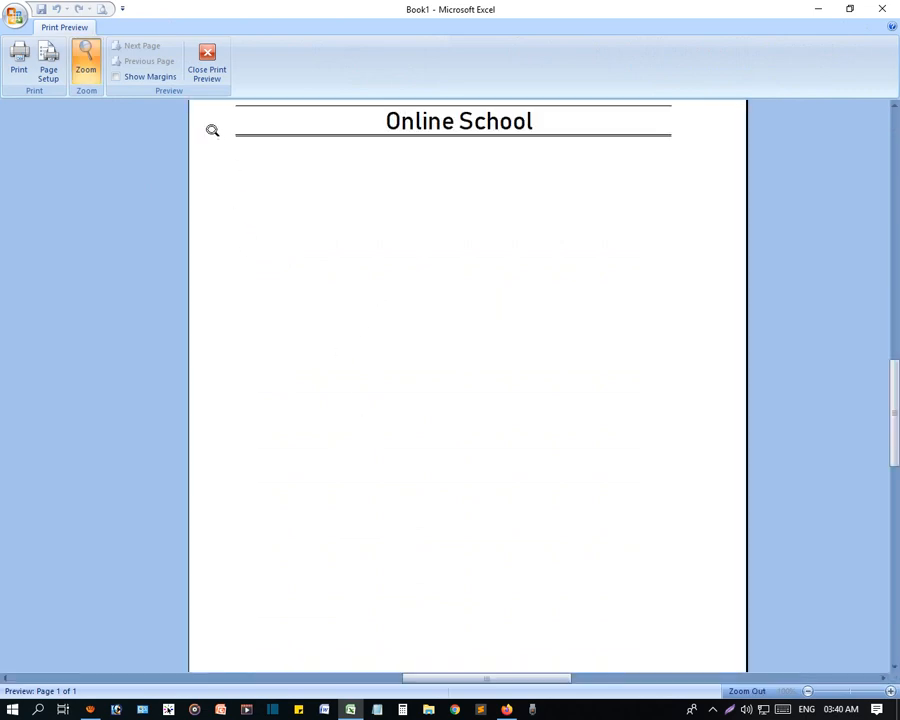
left_click(207, 68)
Step: Draw a thin border line along the bottom edge of the cells A3:I3 with the Draw Border tool
left_click_drag(78, 181, 386, 179)
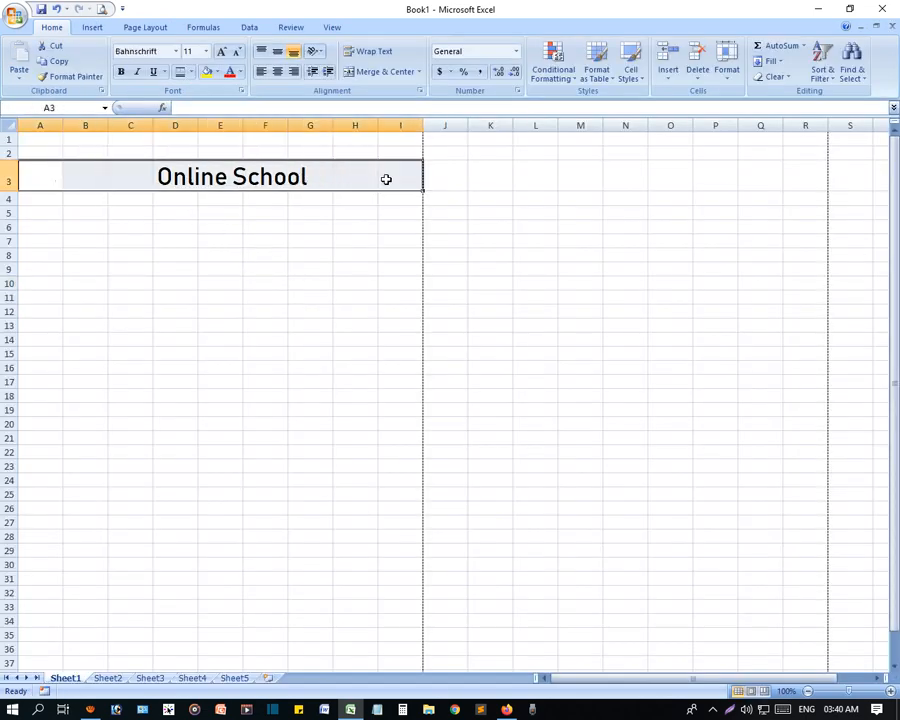
left_click(190, 72)
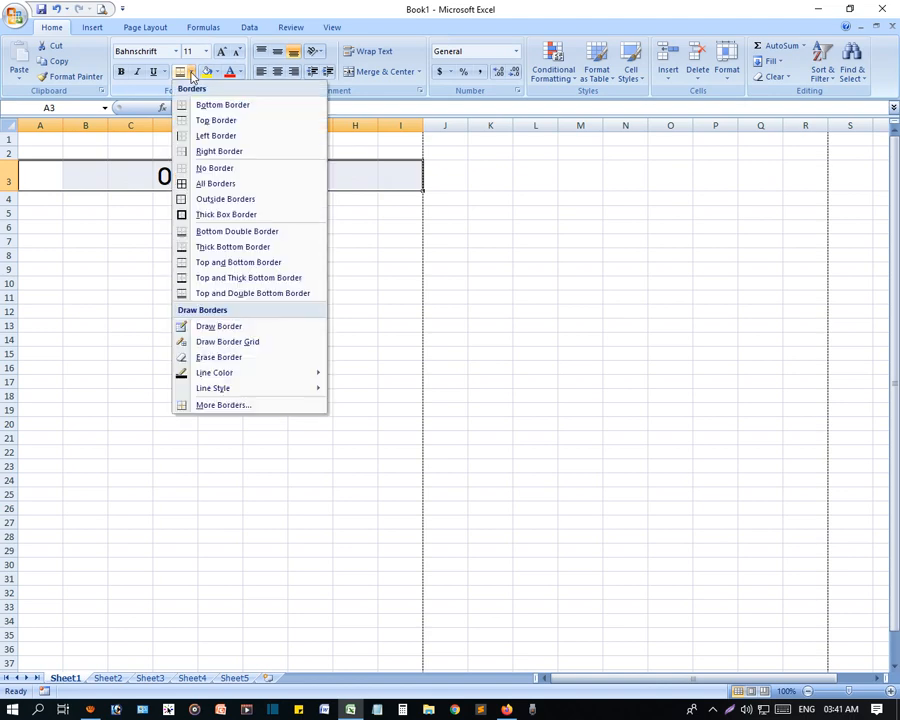
left_click(226, 326)
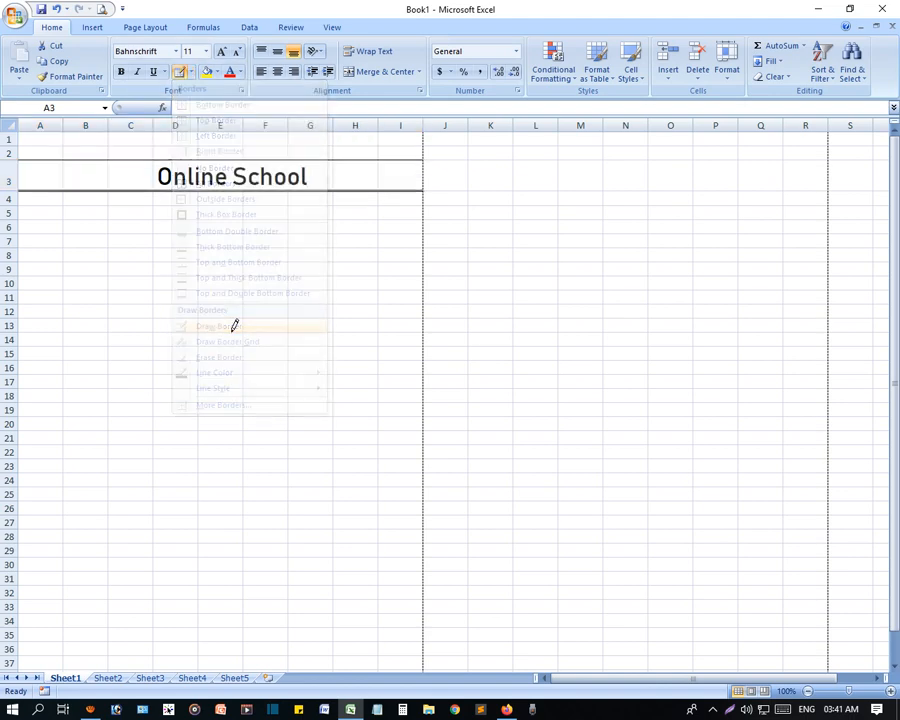
left_click(39, 190)
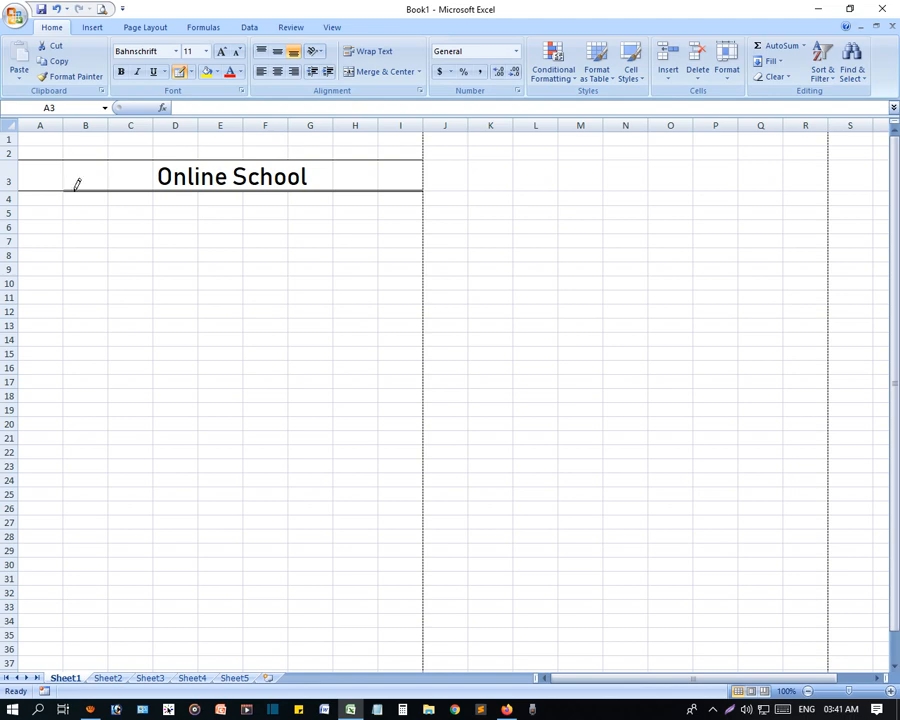
left_click_drag(45, 184, 404, 184)
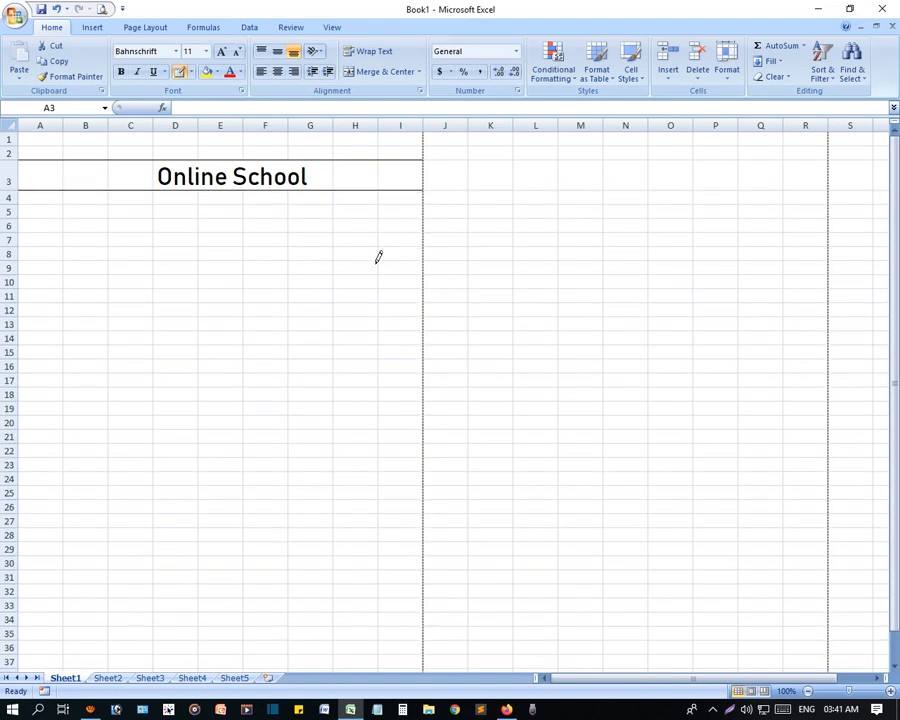
Step: Draw border grids over the cells D7:H18, A15:F30, J11:P21, N5:P10 and K27:O32 with the Draw Border Grid tool
left_click(190, 74)
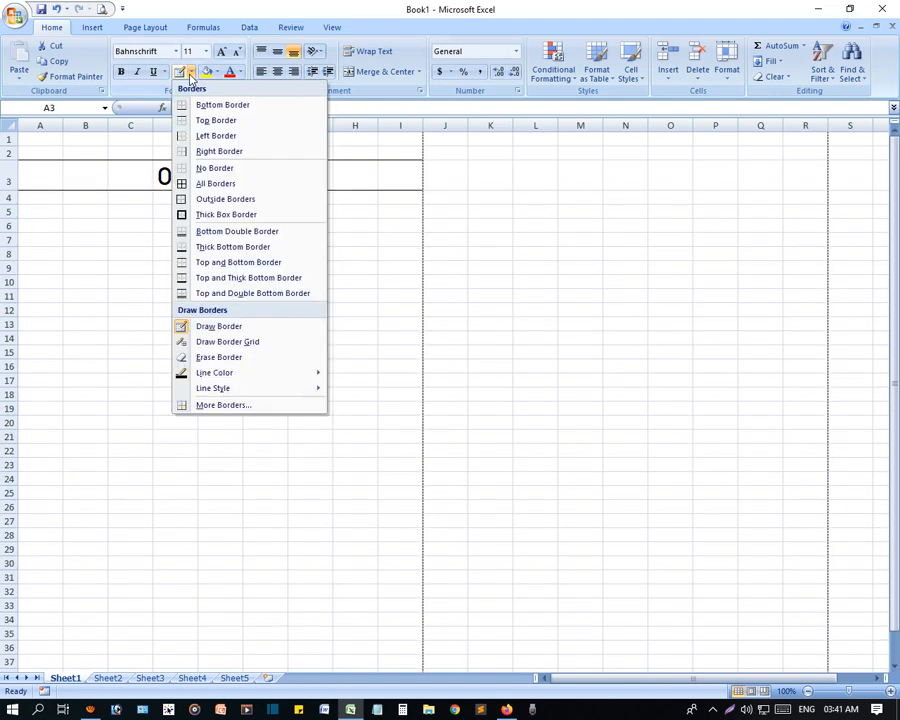
left_click(238, 342)
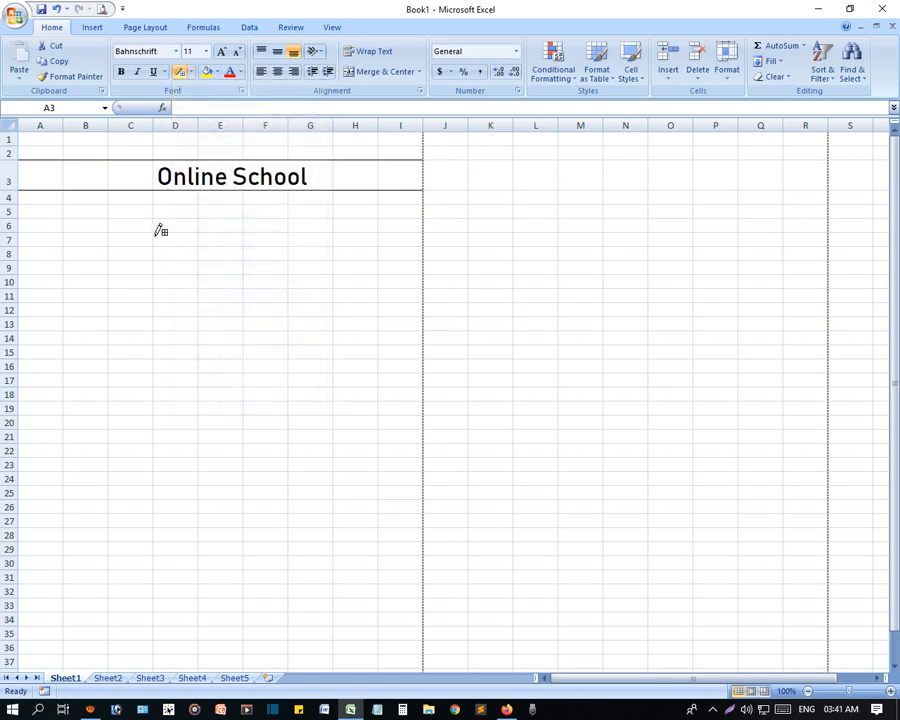
left_click_drag(157, 230, 386, 404)
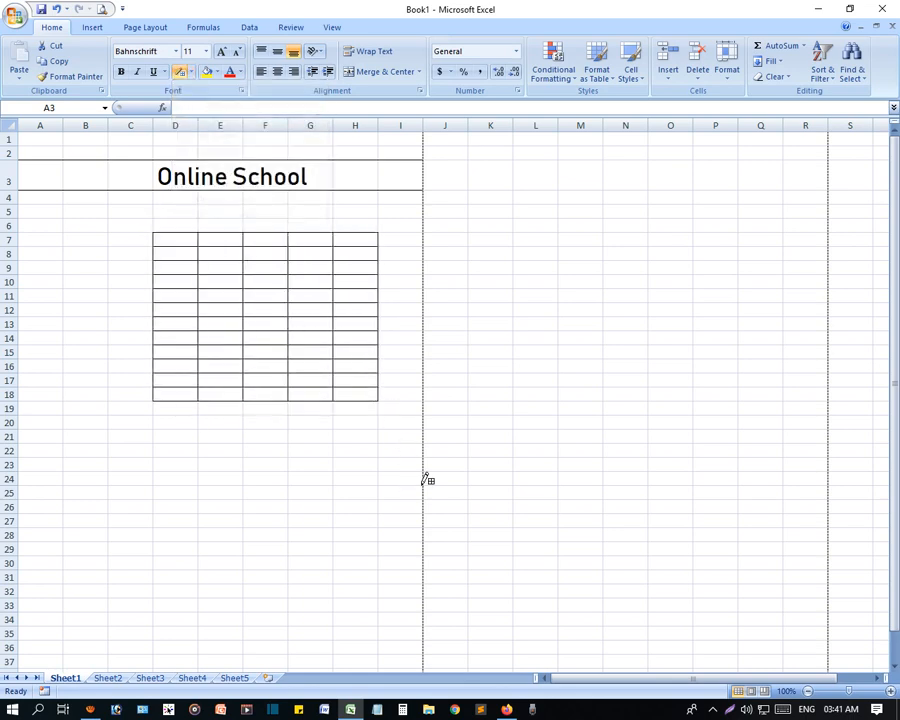
left_click_drag(30, 348, 289, 556)
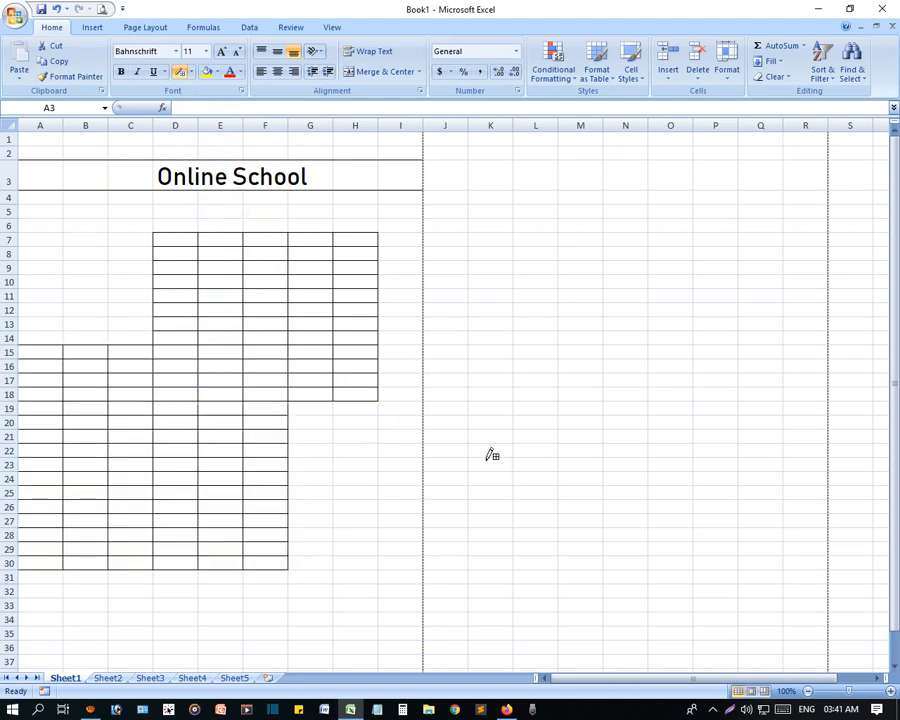
left_click_drag(430, 292, 736, 438)
left_click_drag(620, 210, 733, 284)
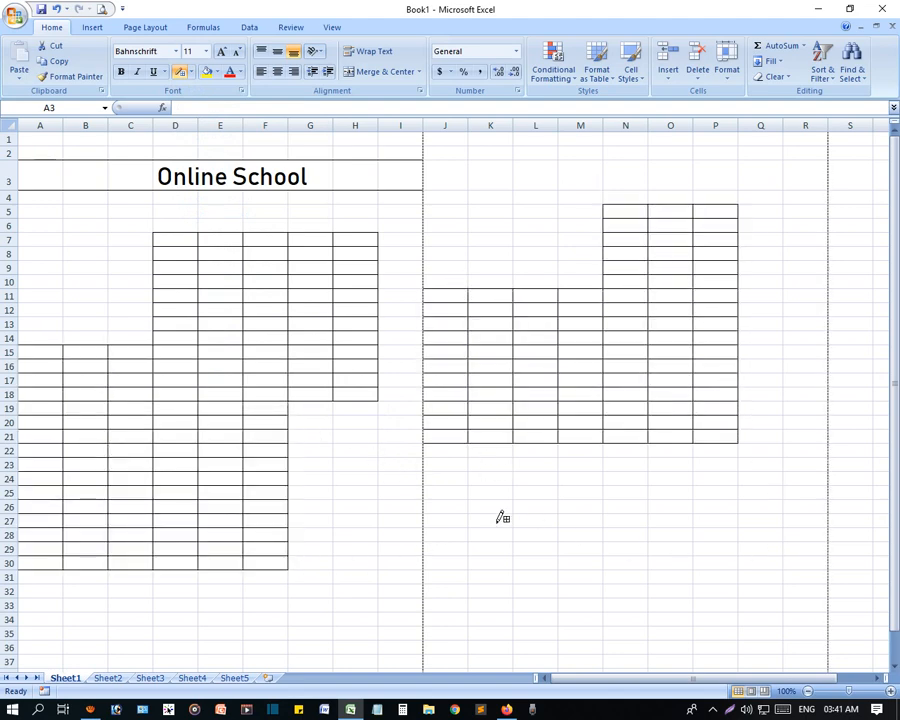
left_click_drag(502, 516, 688, 593)
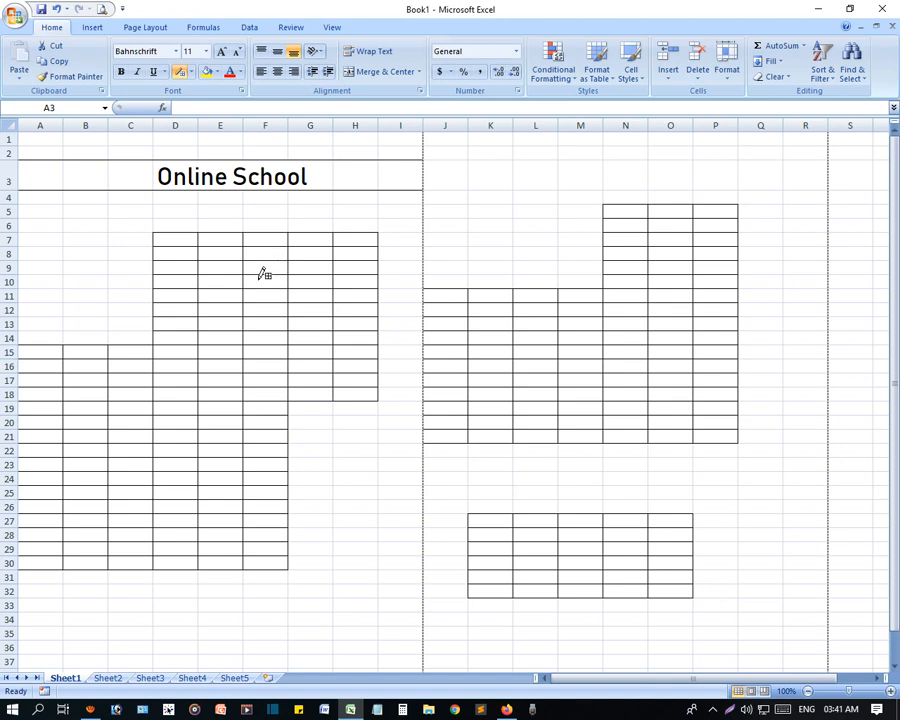
Step: Undo all the border grids drawn below and beside the heading
key("ctrl+z")
key("ctrl+z")
key("ctrl+z")
key("ctrl+z")
key("ctrl+z")
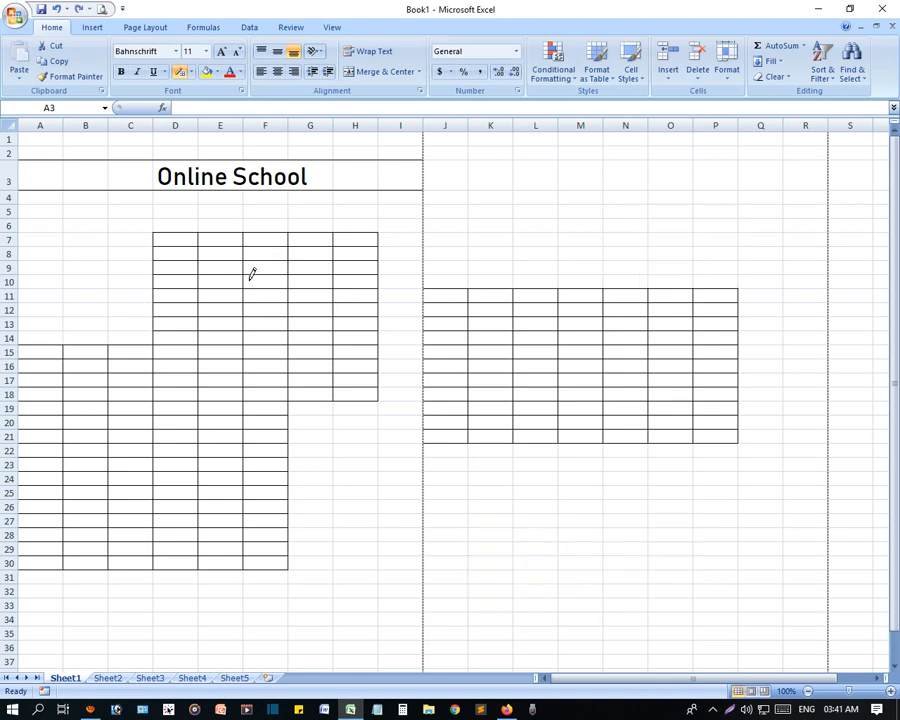
Step: Erase the top and bottom borders of the heading cells A3:I3 with the Erase Border tool
left_click(191, 72)
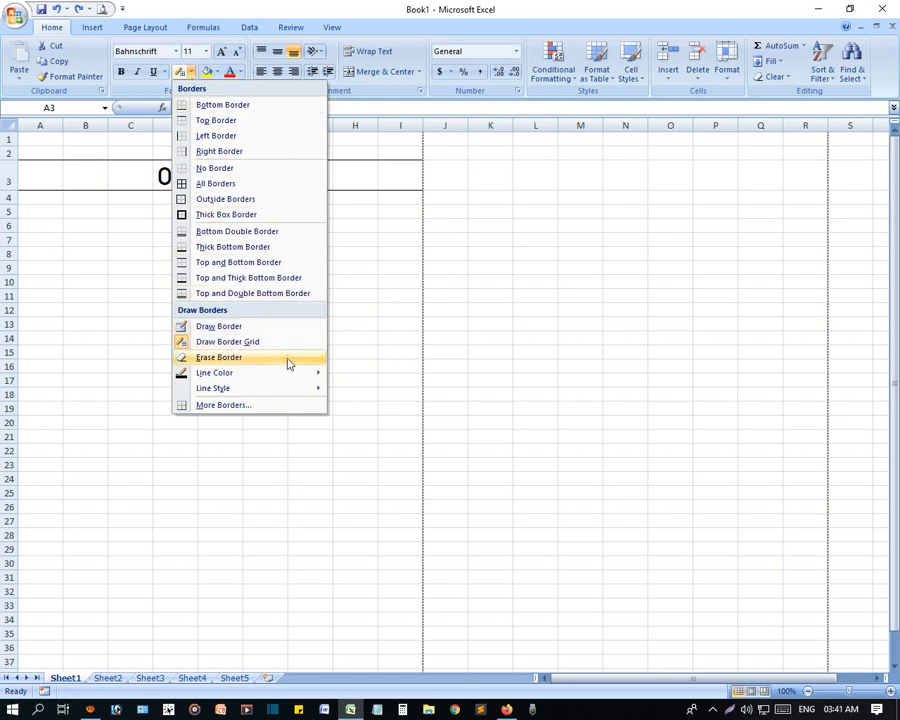
left_click(220, 357)
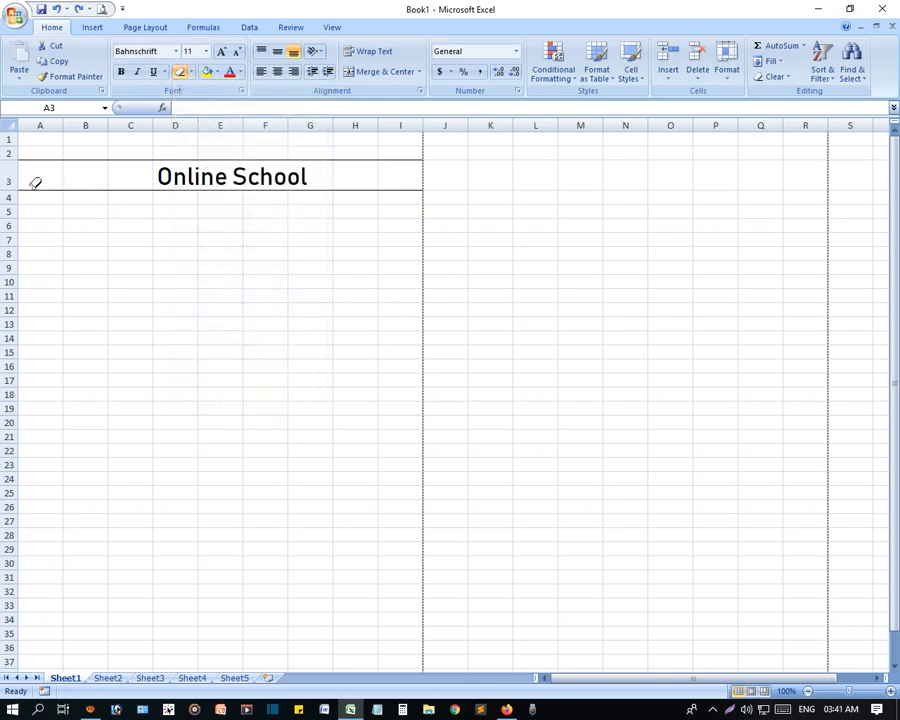
mouse_move(35, 183)
left_mouse_down()
mouse_move(367, 159)
mouse_move(418, 169)
mouse_move(412, 176)
left_mouse_up()
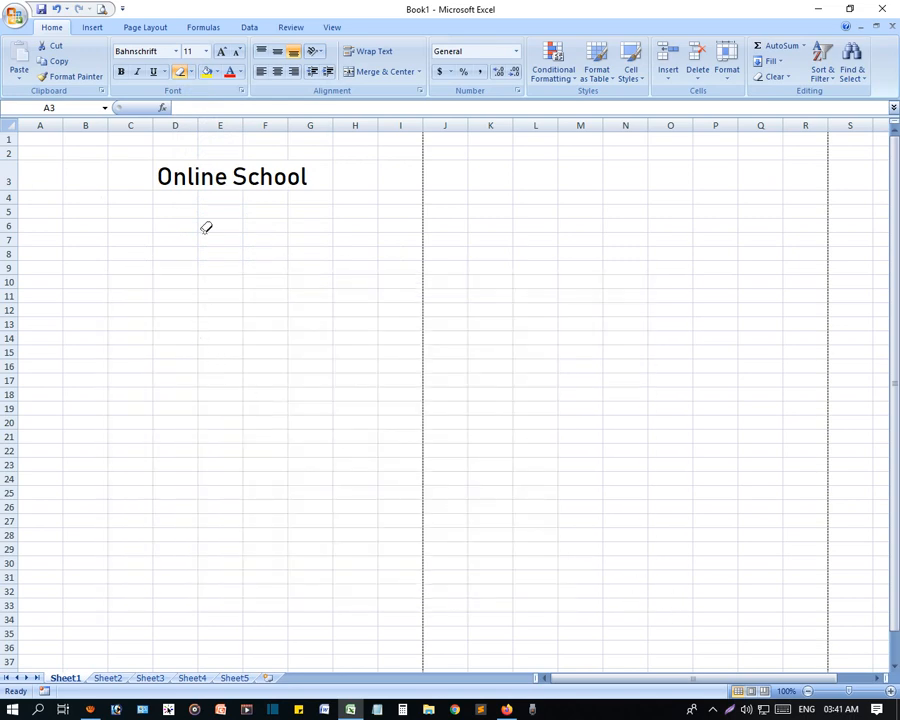
Step: Draw a border grid over the cells B7:H28 and check it in the print preview
left_click(190, 72)
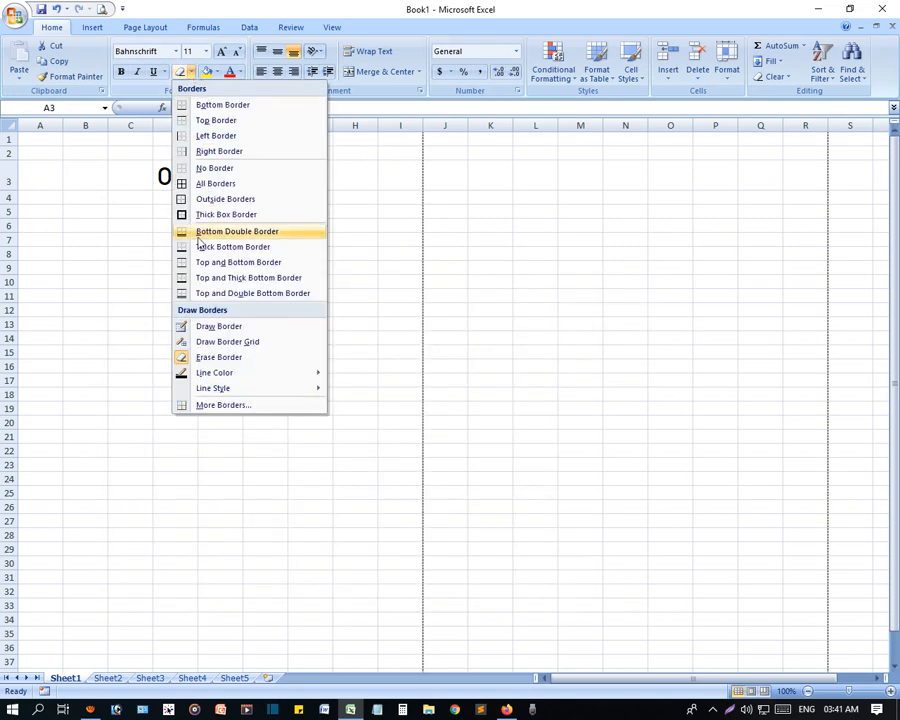
left_click(227, 342)
left_click_drag(68, 238, 375, 537)
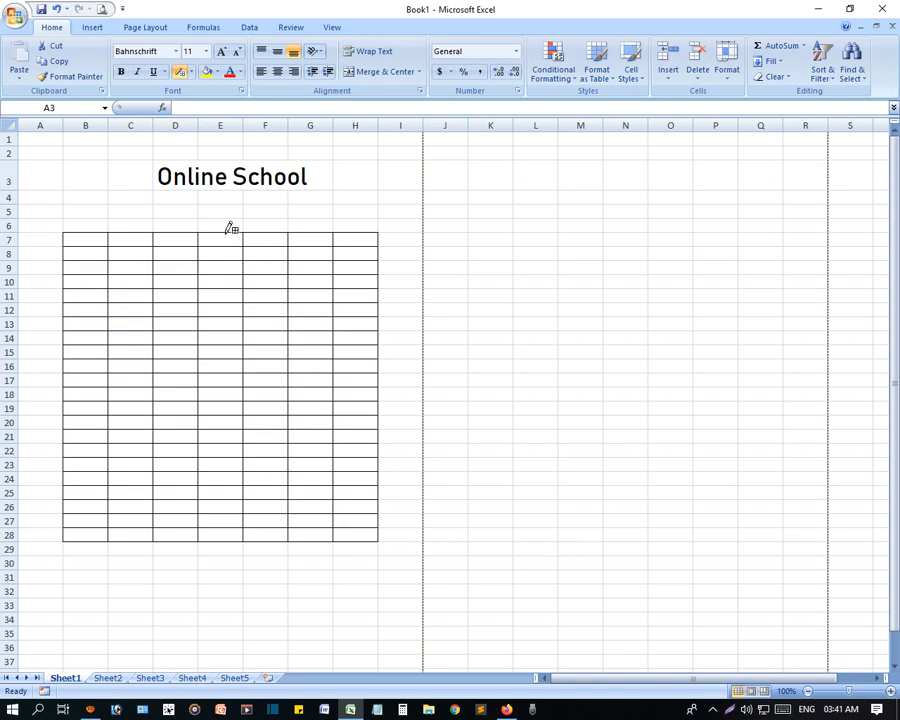
left_click(190, 72)
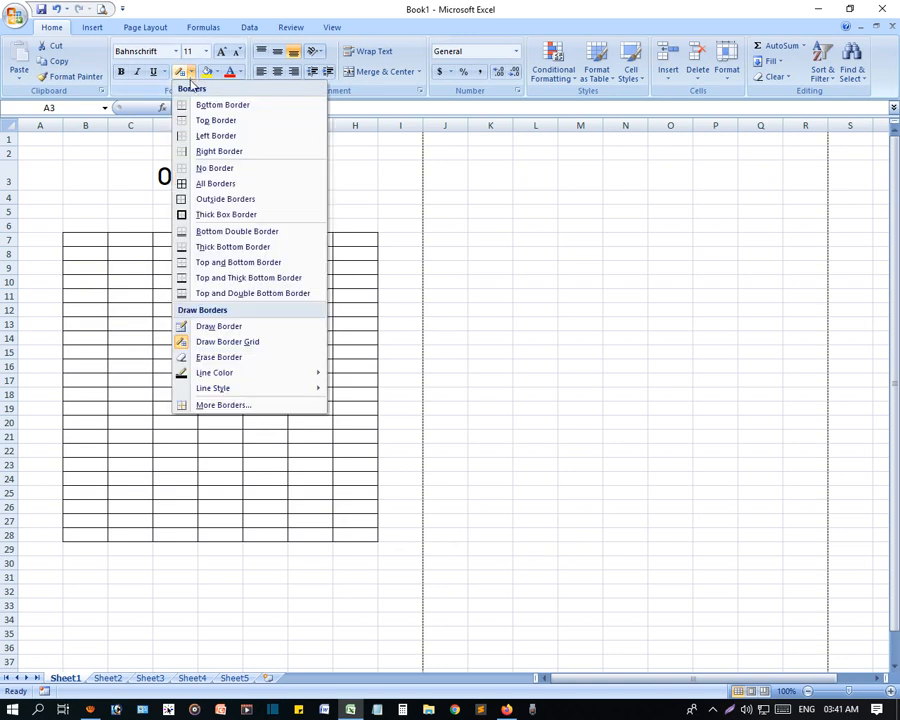
left_click(234, 327)
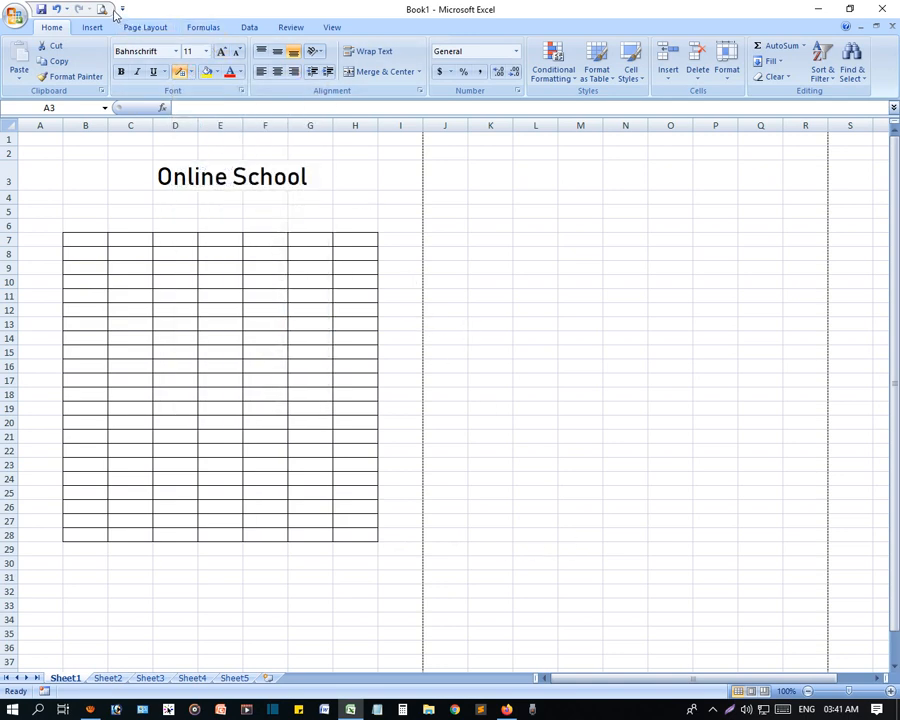
left_click(102, 9)
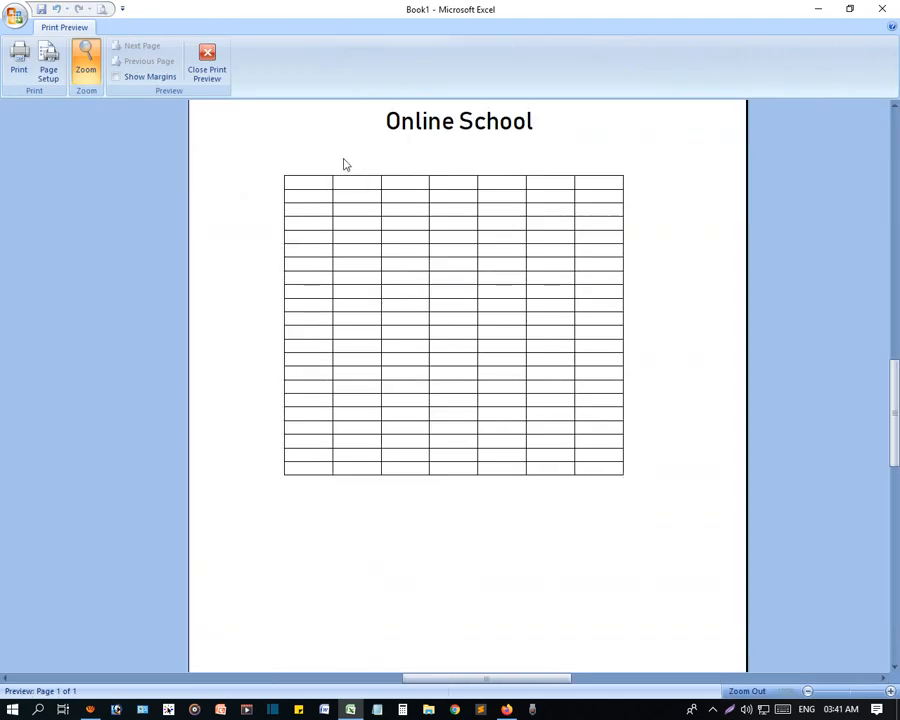
left_click(207, 64)
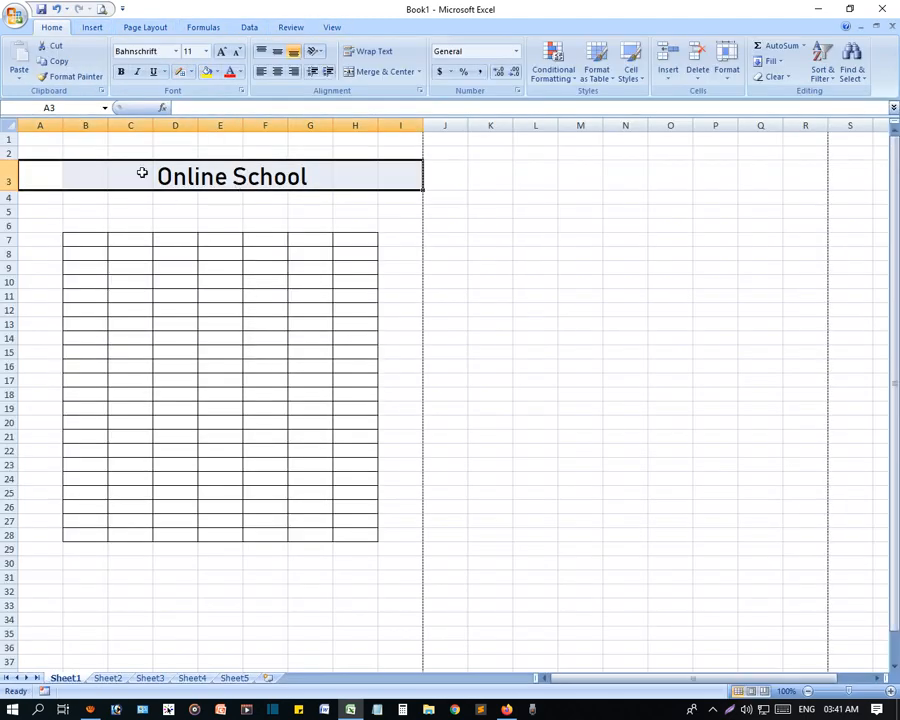
Step: Erase the border grid from the cells B7:H28 with the Erase Border tool and leave the tool
left_click(190, 72)
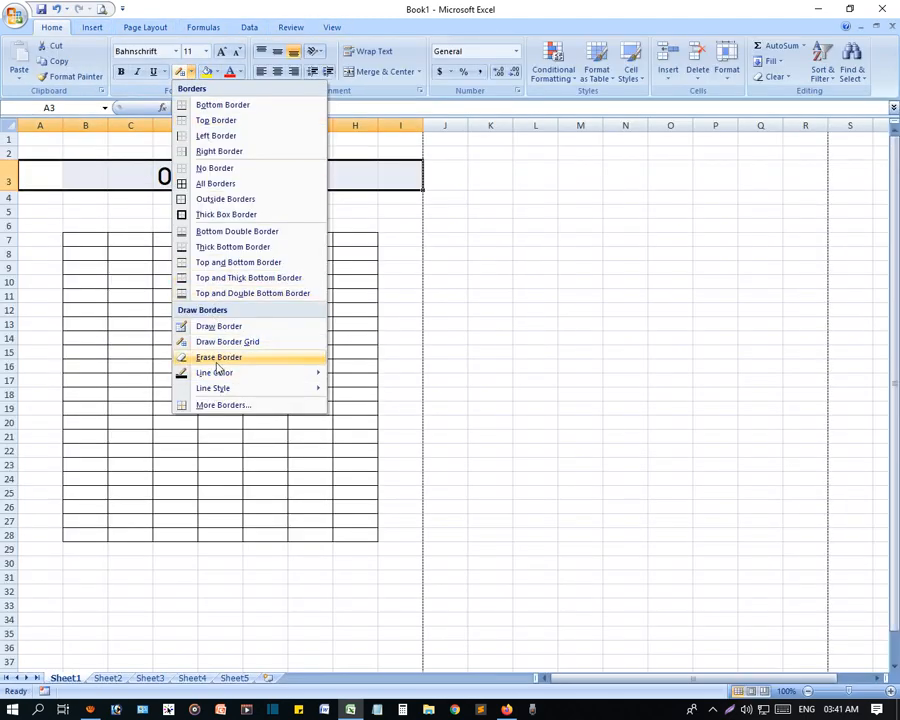
left_click(219, 358)
mouse_move(63, 230)
left_mouse_down()
mouse_move(321, 552)
mouse_move(376, 563)
left_mouse_up()
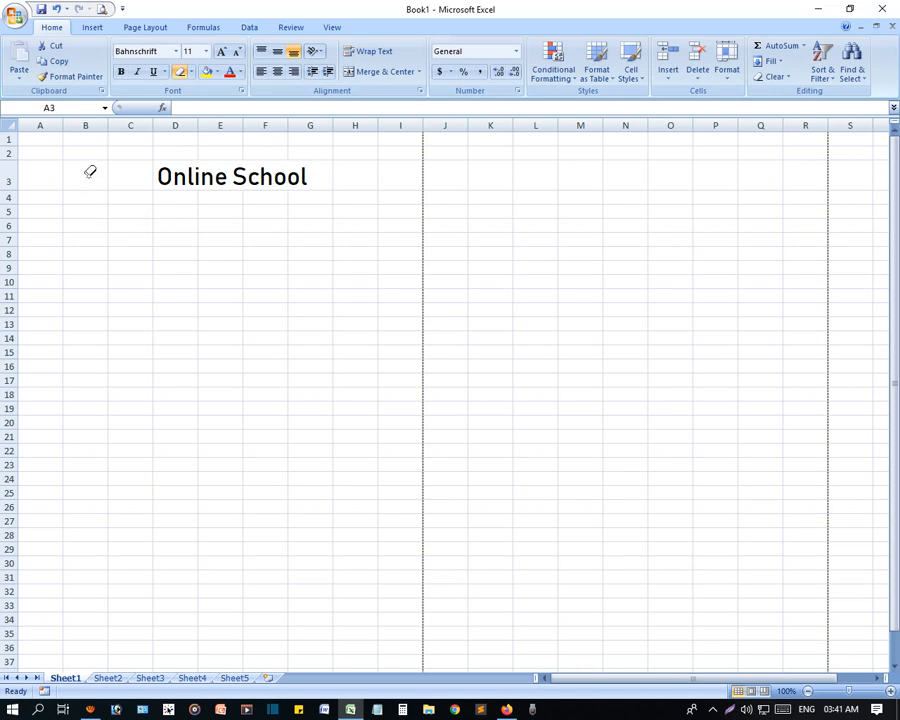
double_click(97, 221)
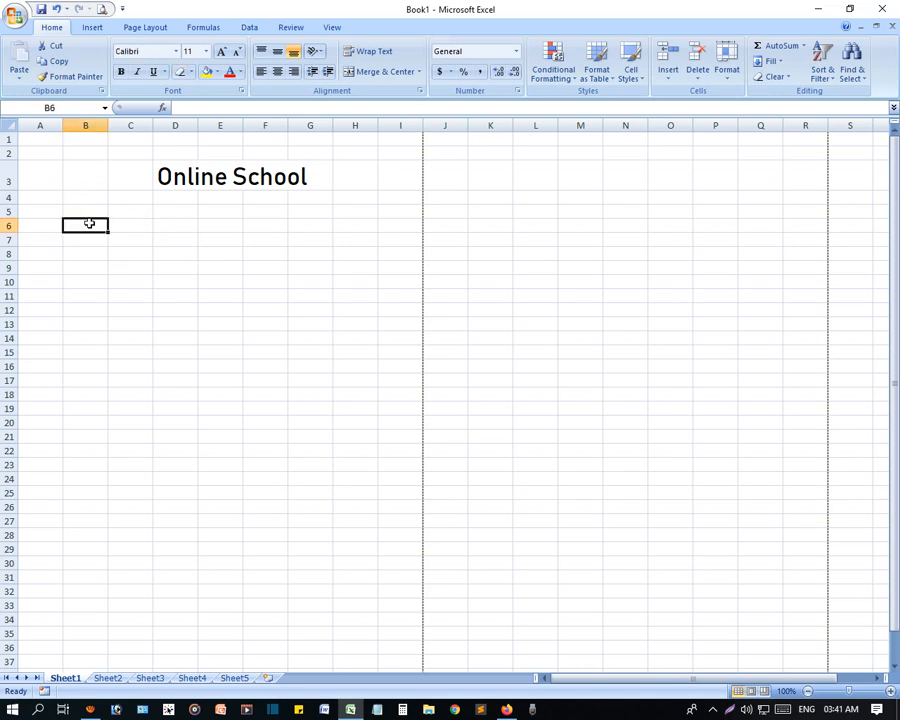
Step: Set the border line color to red and apply all borders to the cells B6:G21
left_click_drag(89, 223, 331, 437)
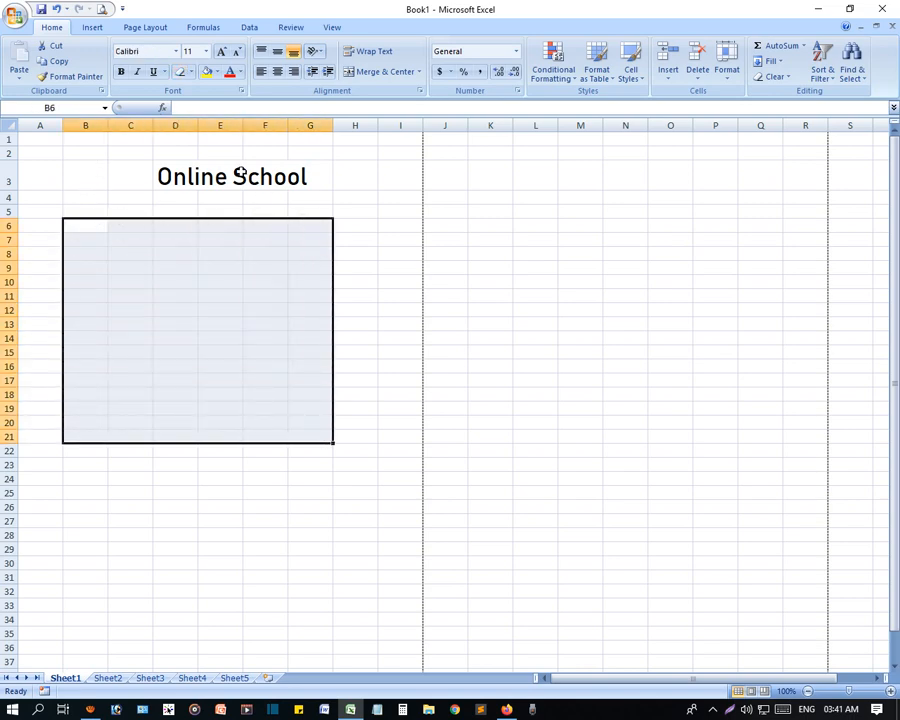
left_click(191, 72)
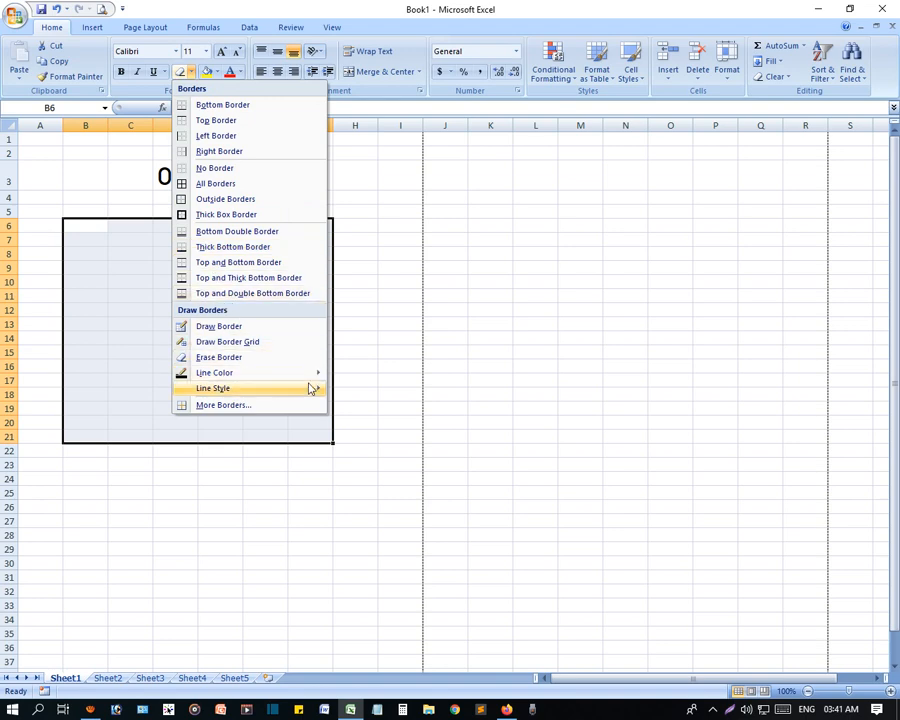
mouse_move(314, 373)
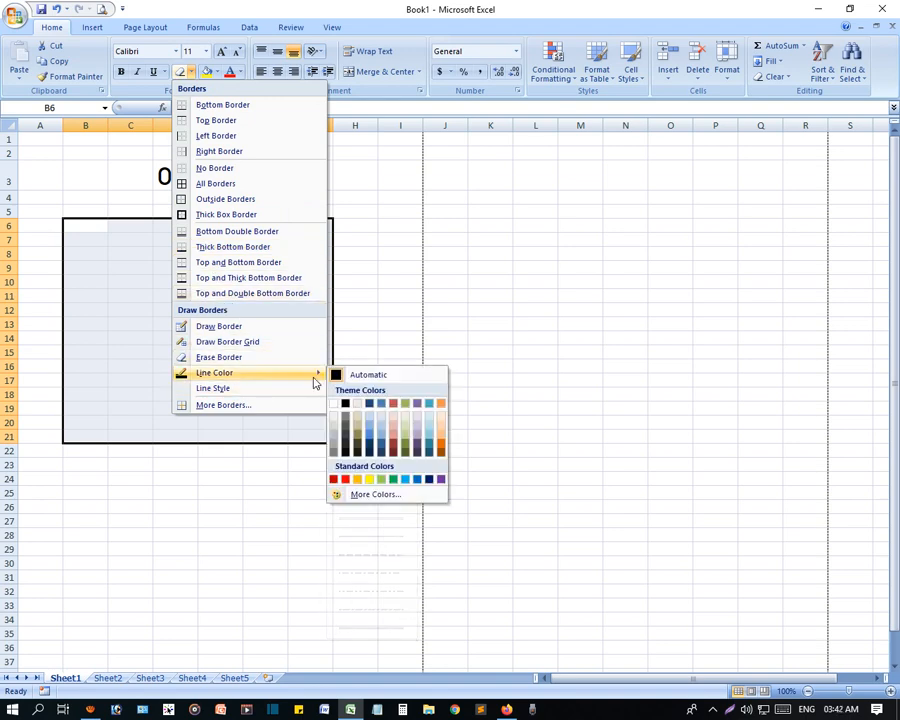
left_click(346, 481)
left_click(191, 72)
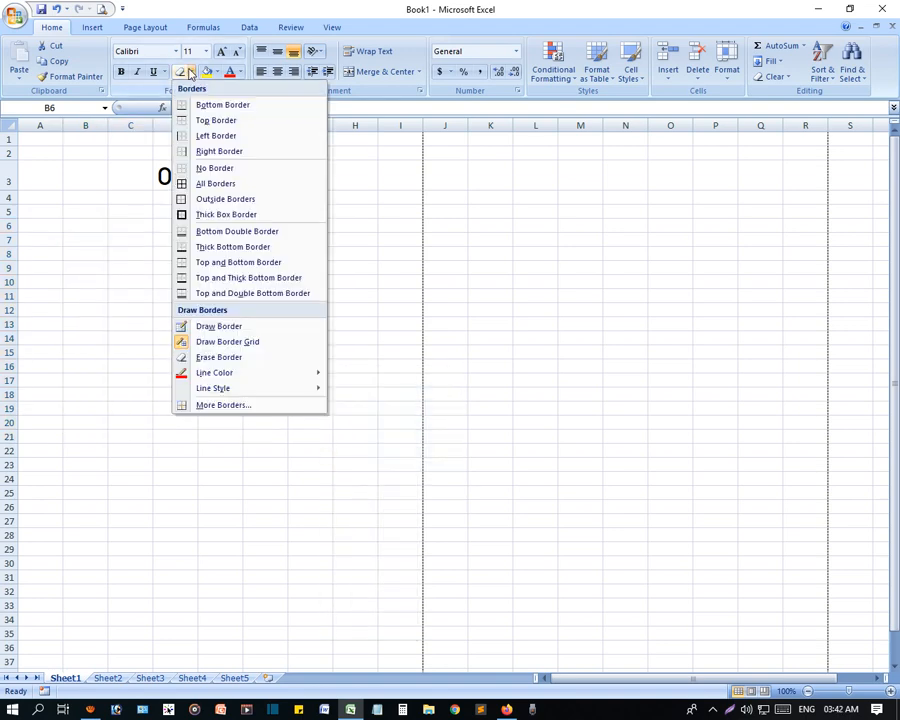
left_click(218, 184)
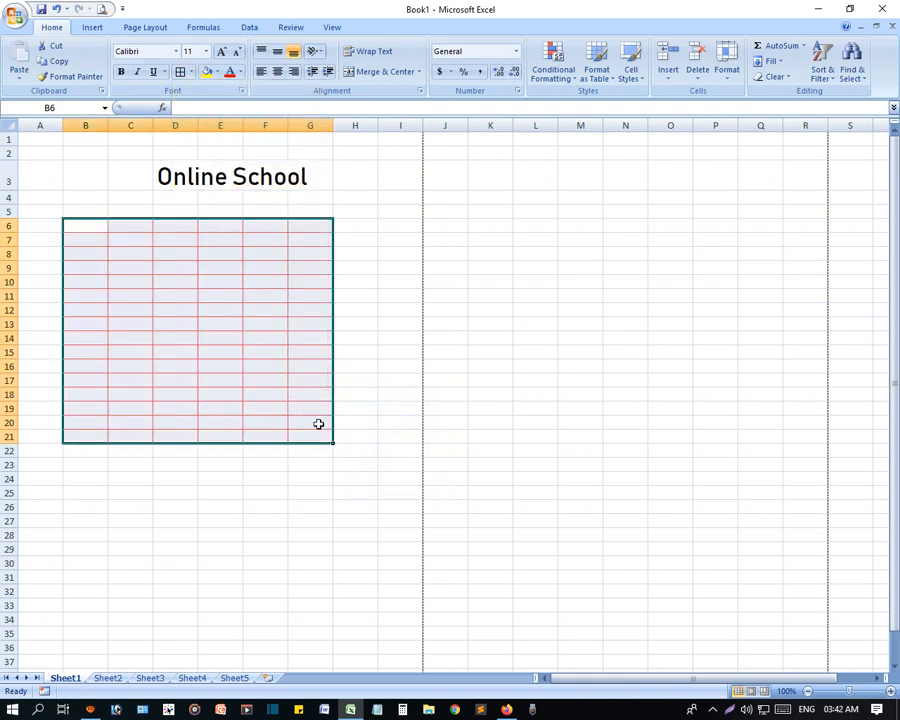
left_click(456, 463)
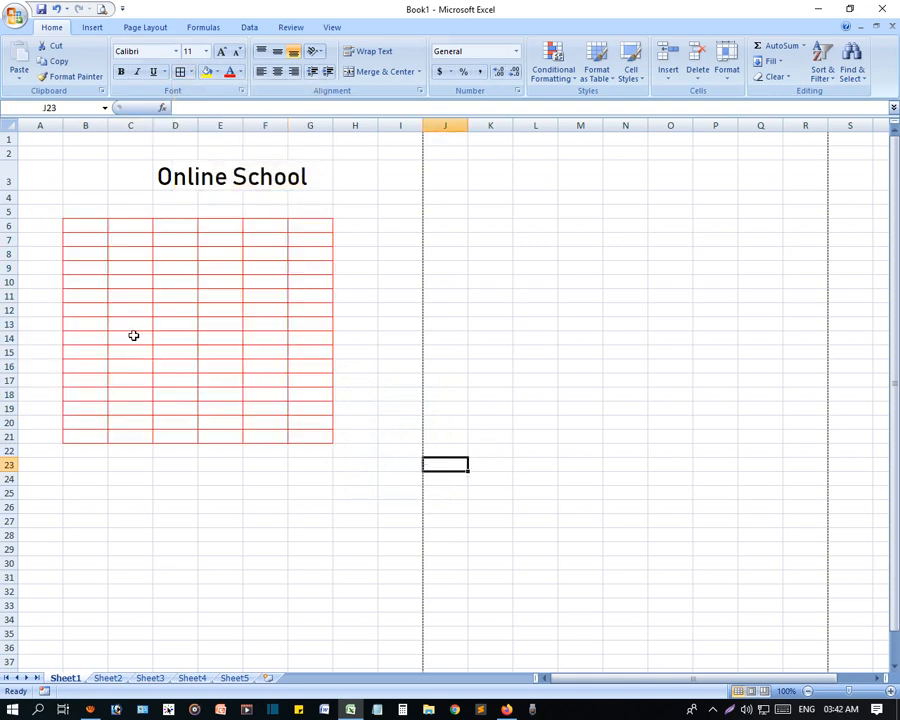
Step: Apply all borders in the same red line color to the cells K7:O20
left_click_drag(494, 235, 668, 426)
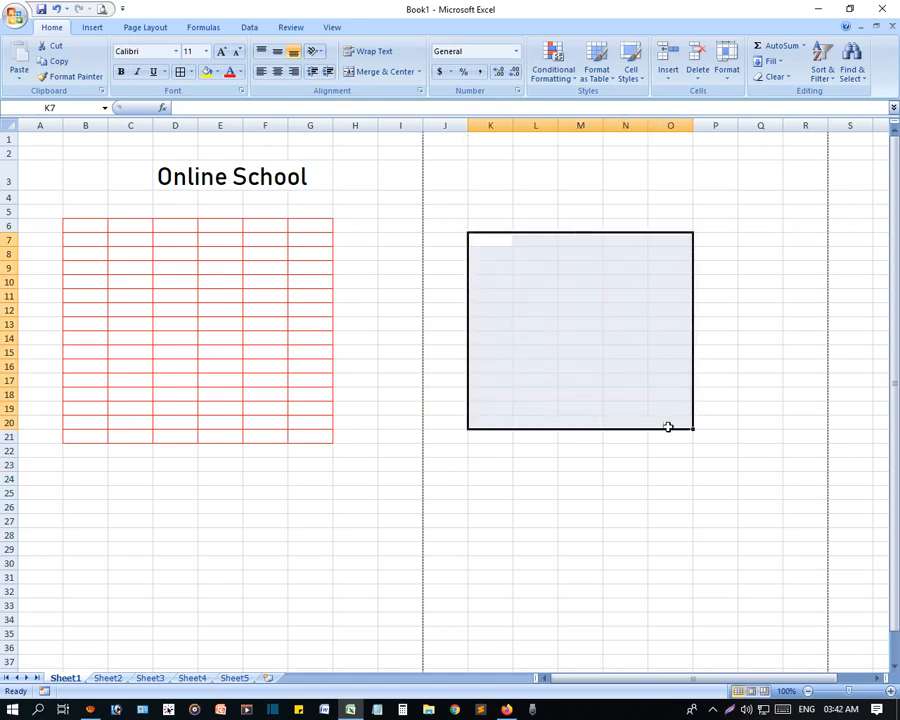
left_click(180, 72)
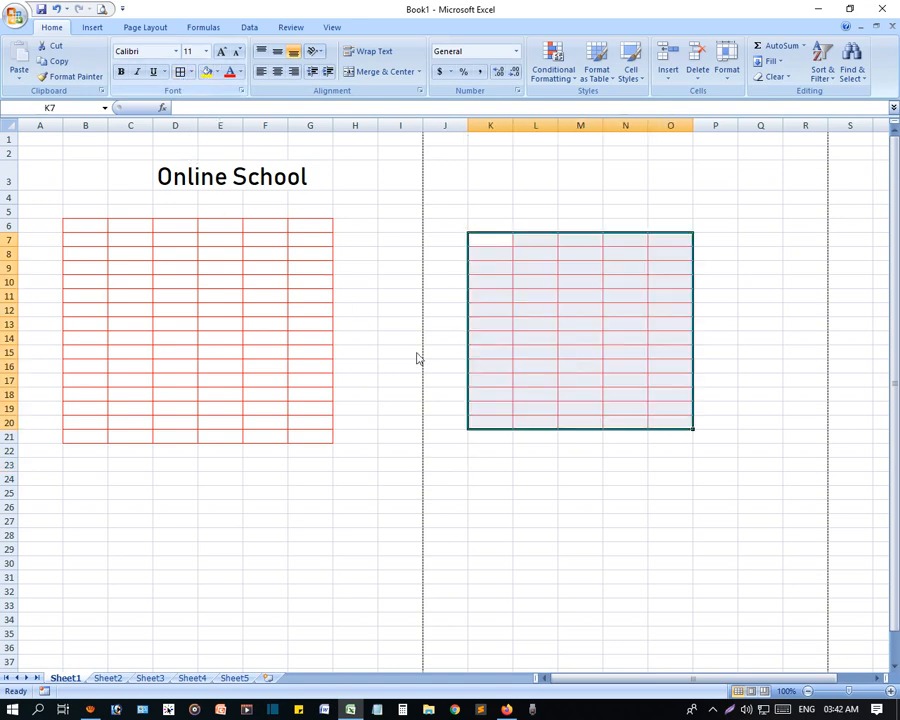
left_click(517, 483)
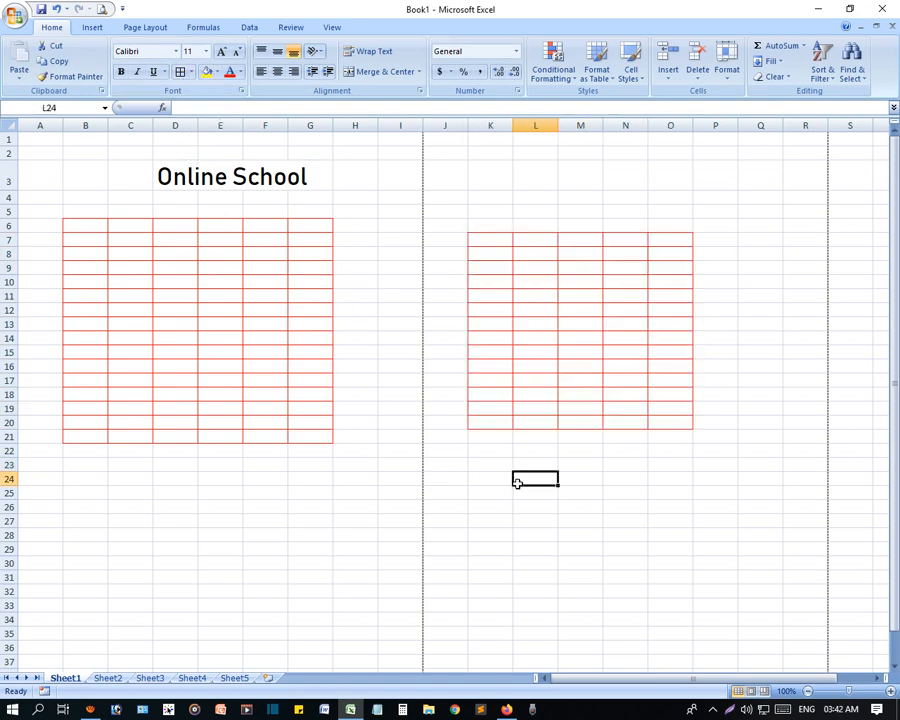
Step: Set the border line color to light blue and draw border grids over the cells K25:P33 and C25:I32
left_click(191, 72)
mouse_move(309, 376)
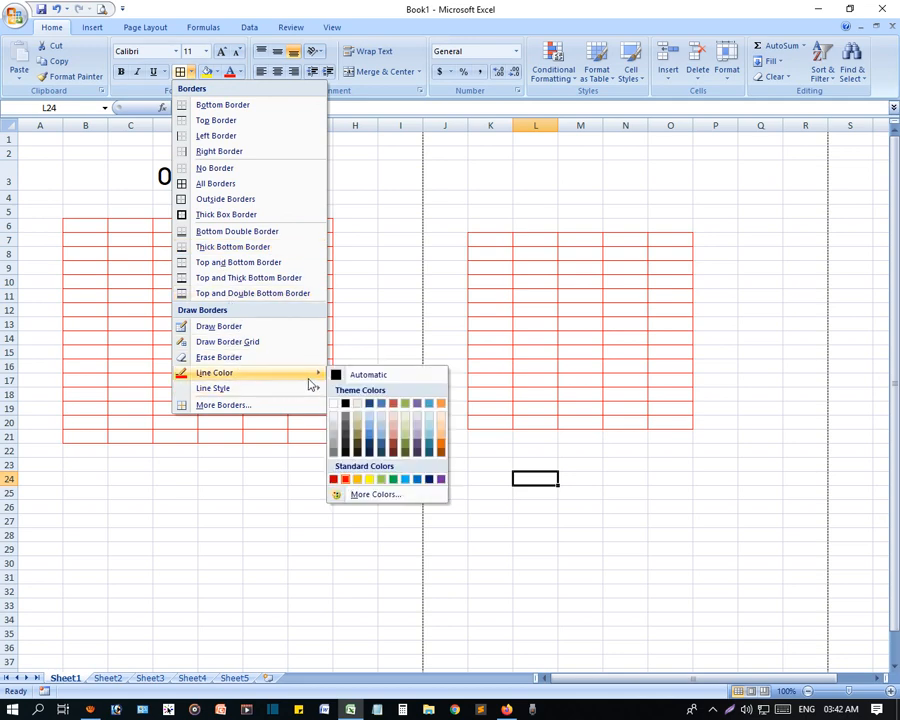
left_click(406, 480)
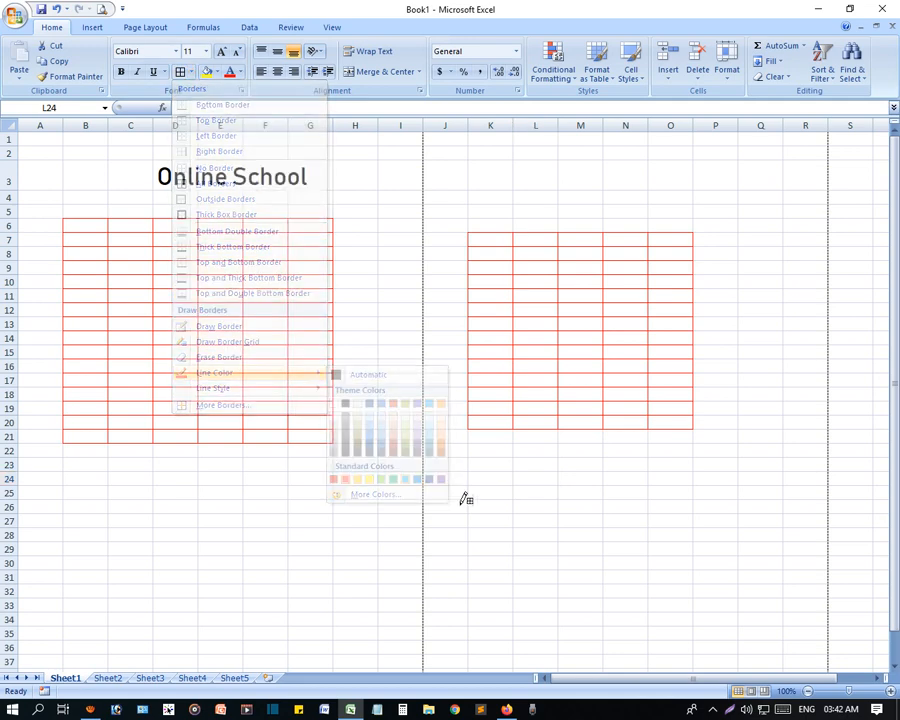
mouse_move(468, 487)
left_mouse_down()
mouse_move(520, 524)
mouse_move(738, 611)
left_mouse_up()
left_click_drag(155, 494, 432, 596)
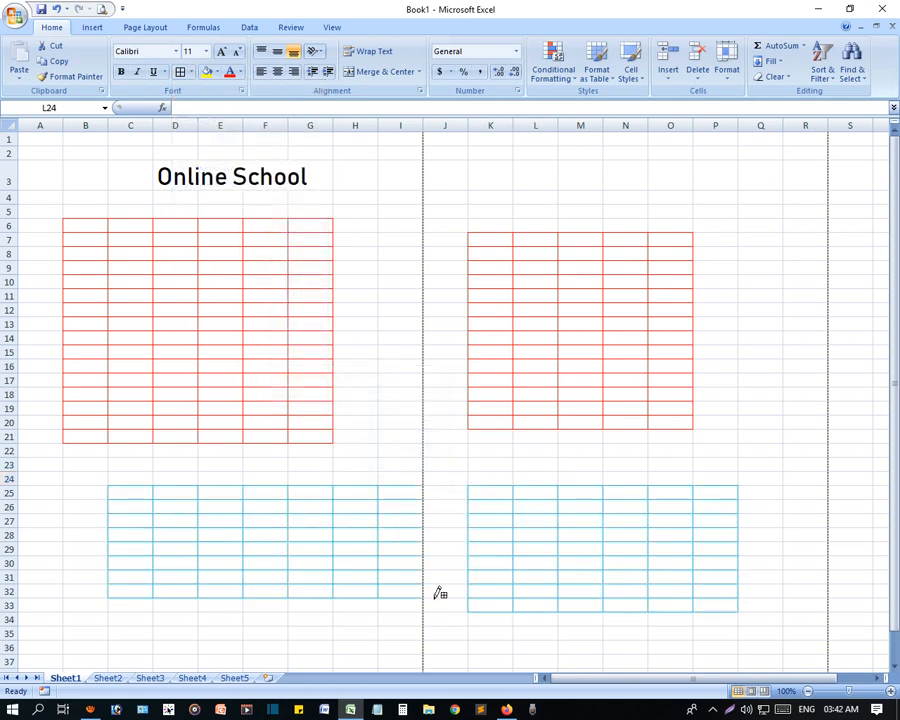
left_click(452, 441)
Step: Set the border line style to thick dash-dot-dot and draw border grids over the cells K6:O21 and C25:Q33
left_click(190, 72)
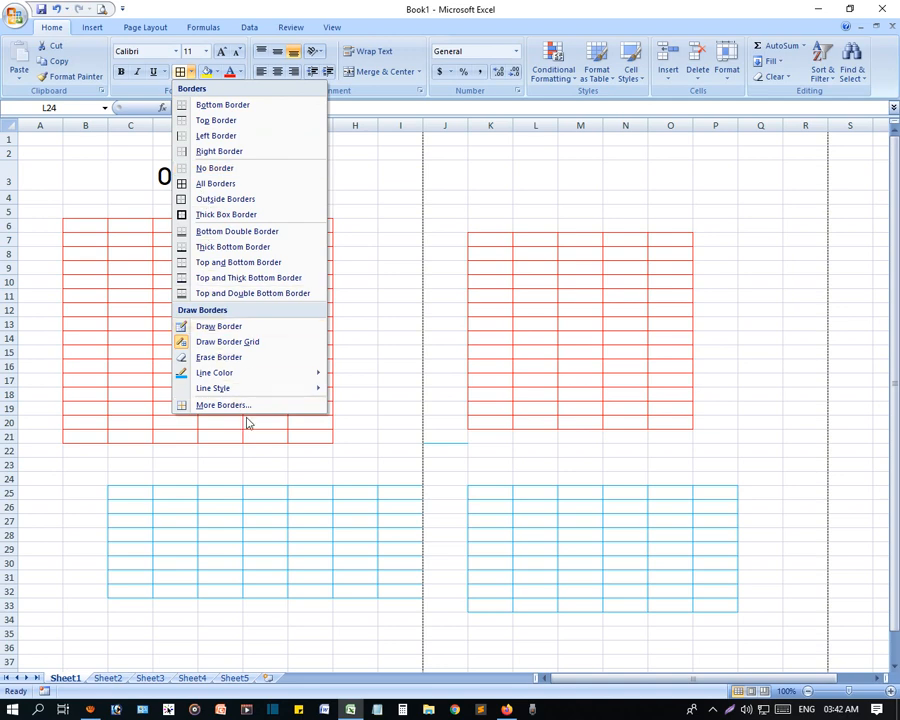
mouse_move(270, 398)
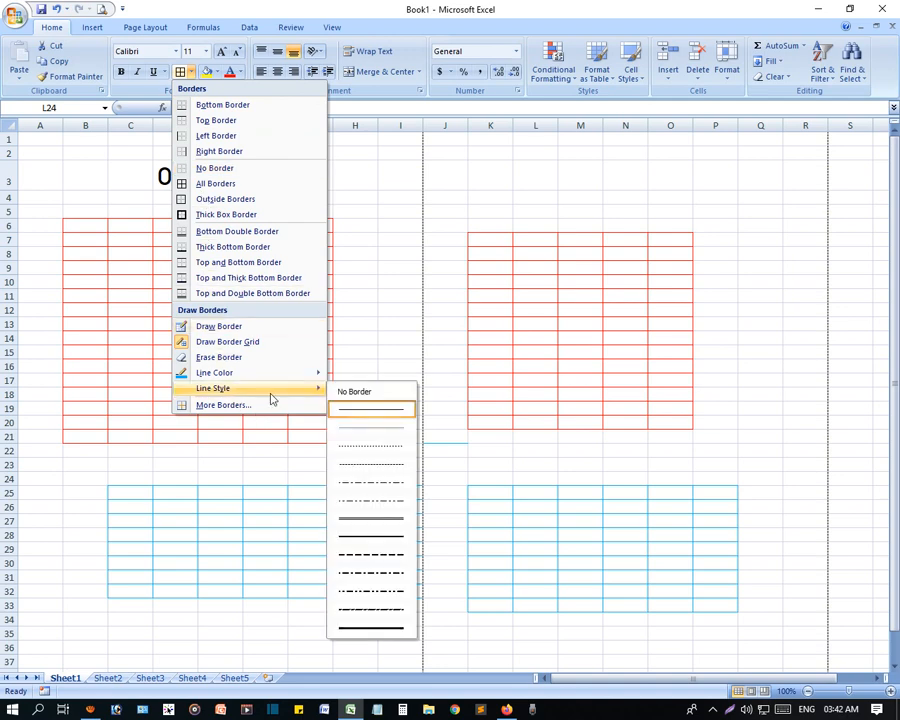
left_click(368, 590)
mouse_move(470, 244)
left_mouse_down()
mouse_move(575, 354)
mouse_move(690, 428)
left_mouse_up()
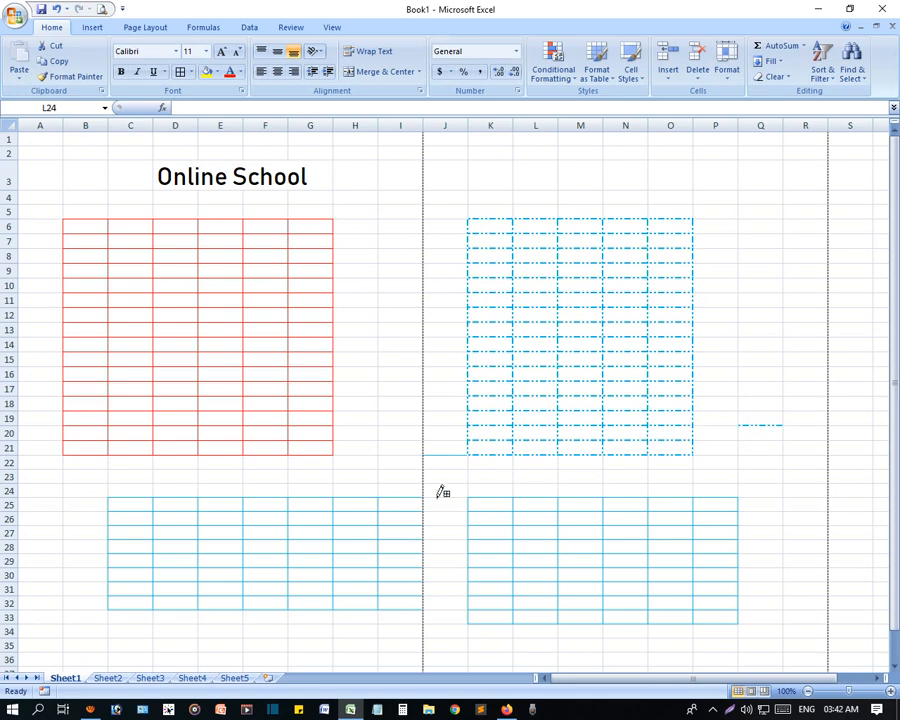
mouse_move(110, 500)
left_mouse_down()
mouse_move(139, 496)
mouse_move(770, 609)
left_mouse_up()
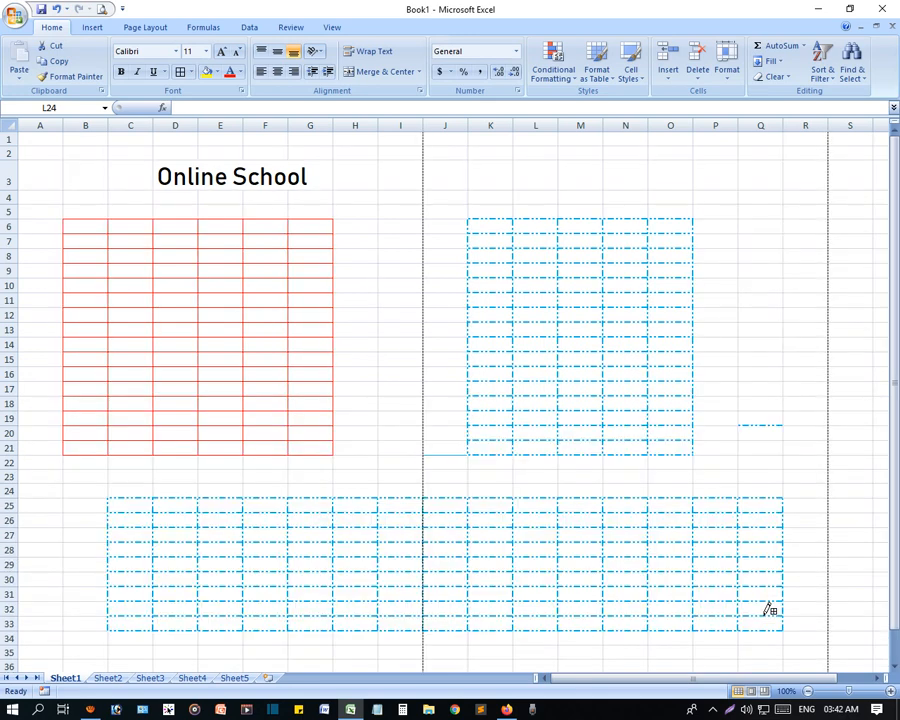
Step: Draw a light blue dash-dot-dot border grid over the cells B6:G21 and check the sheet in print preview
mouse_move(78, 216)
left_mouse_down()
mouse_move(169, 269)
mouse_move(352, 424)
mouse_move(336, 444)
left_mouse_up()
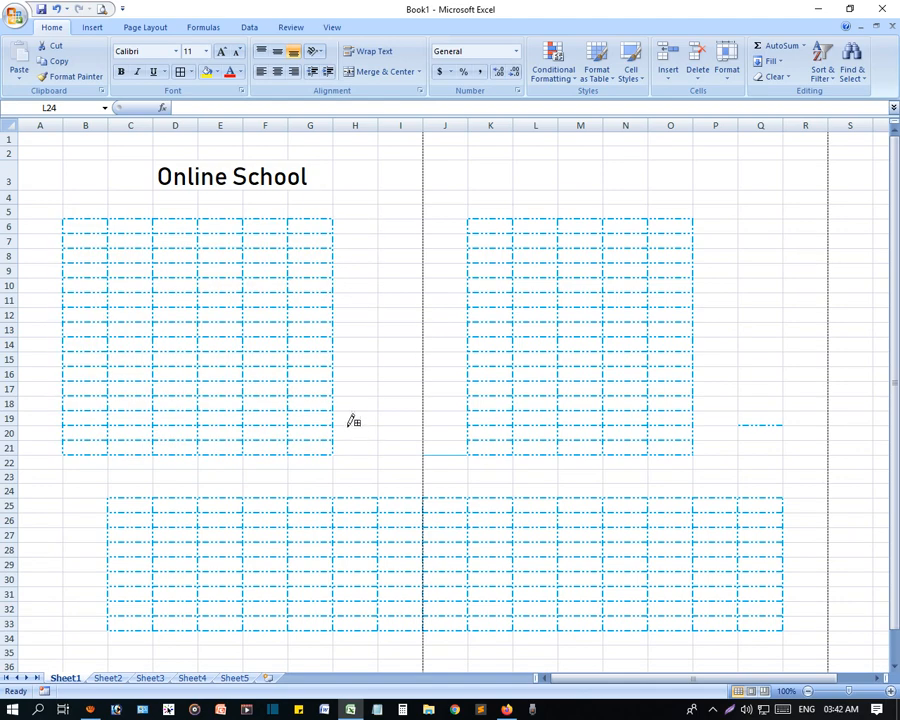
left_click(103, 10)
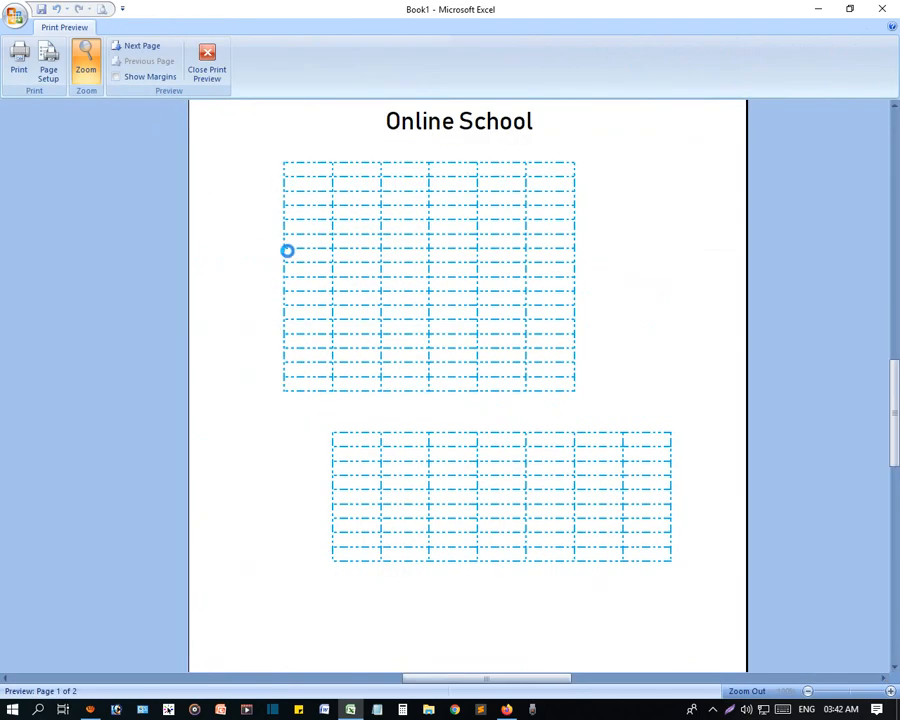
scroll(558, 415, "down", 3)
scroll(562, 474, "up", 10)
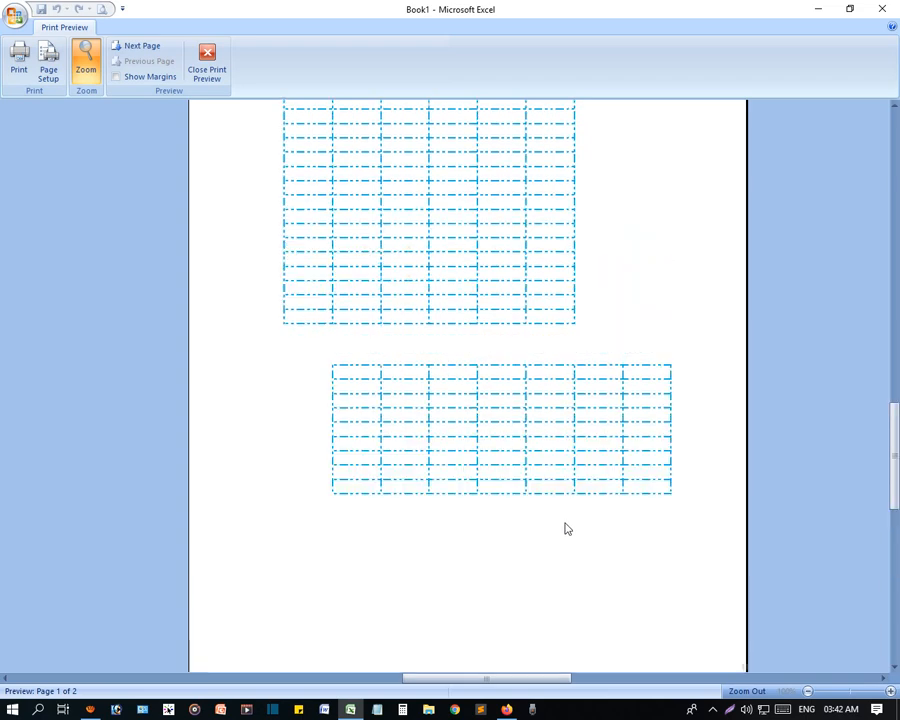
scroll(556, 486, "down", 3)
scroll(550, 486, "down", 3)
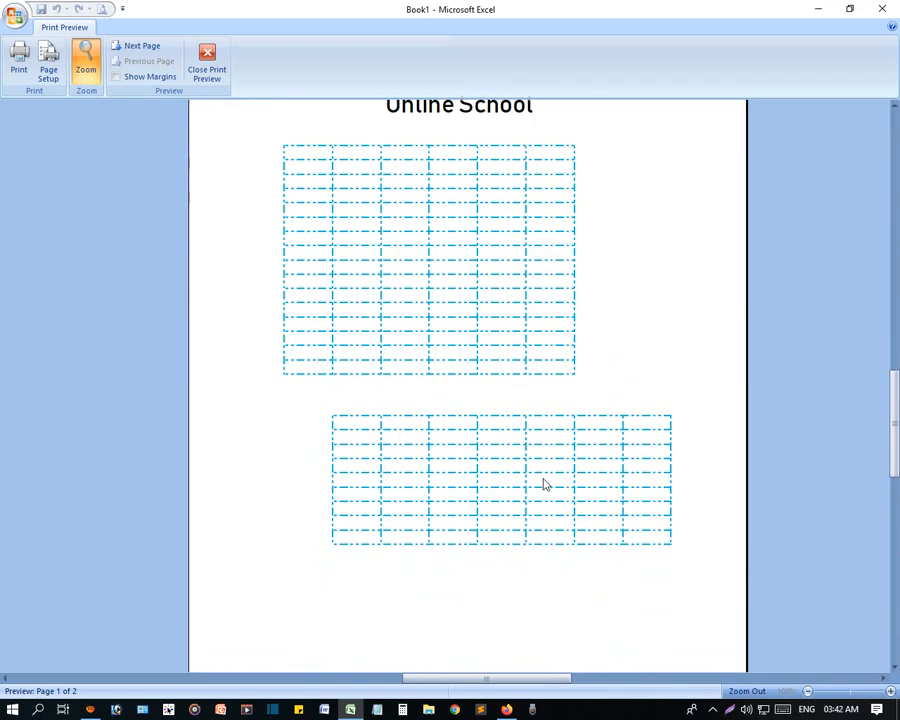
left_click(207, 62)
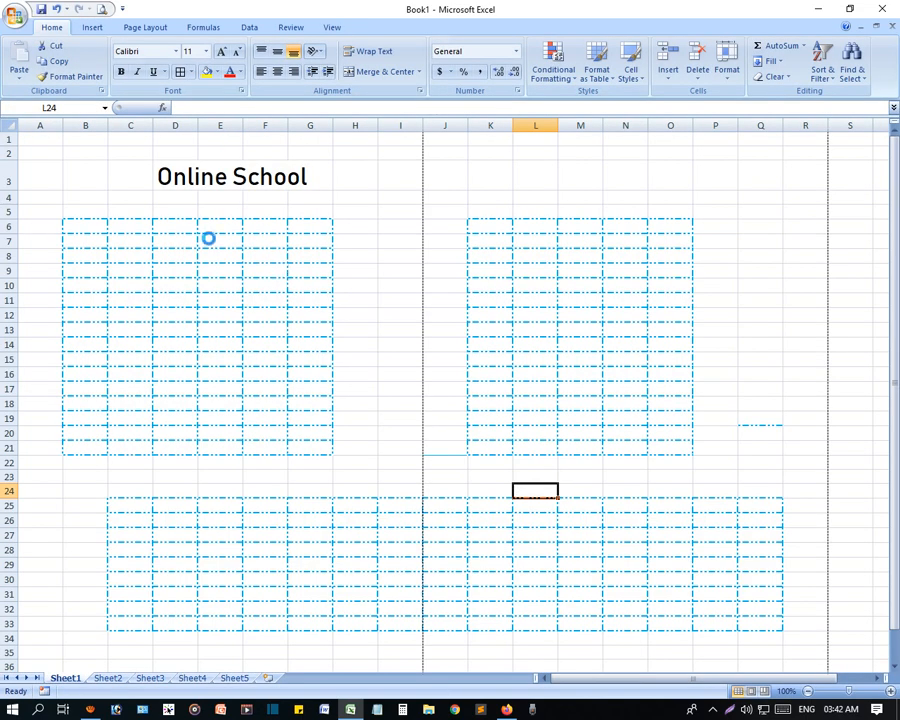
Step: Set the border line color to Automatic and draw border grids over the cells B6:G22, K6:O16 and C25:H31
mouse_move(79, 223)
left_mouse_down()
mouse_move(310, 450)
mouse_move(310, 440)
left_mouse_up()
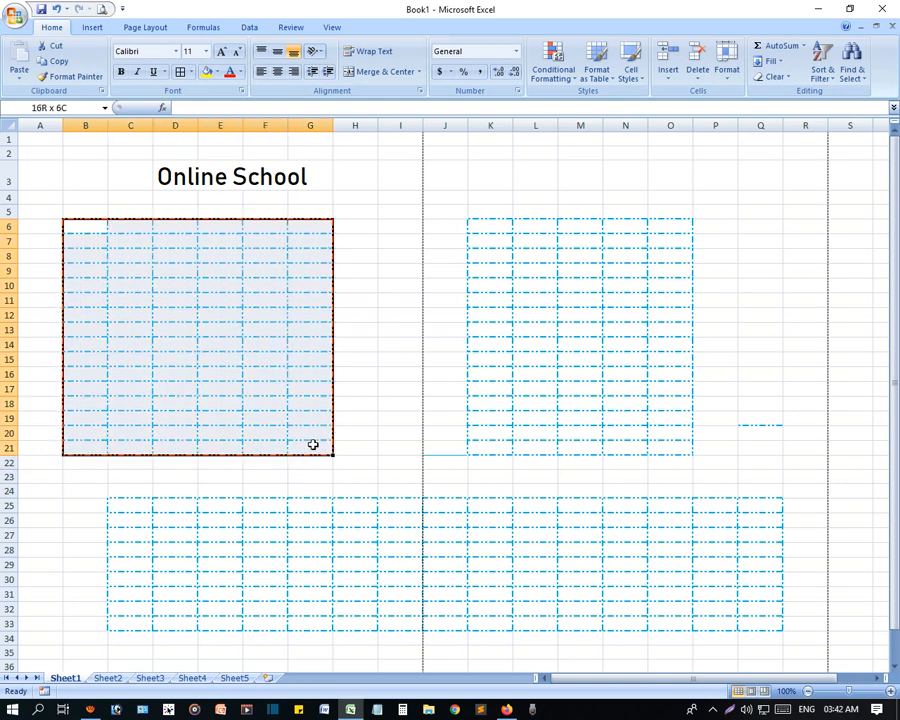
left_click(190, 72)
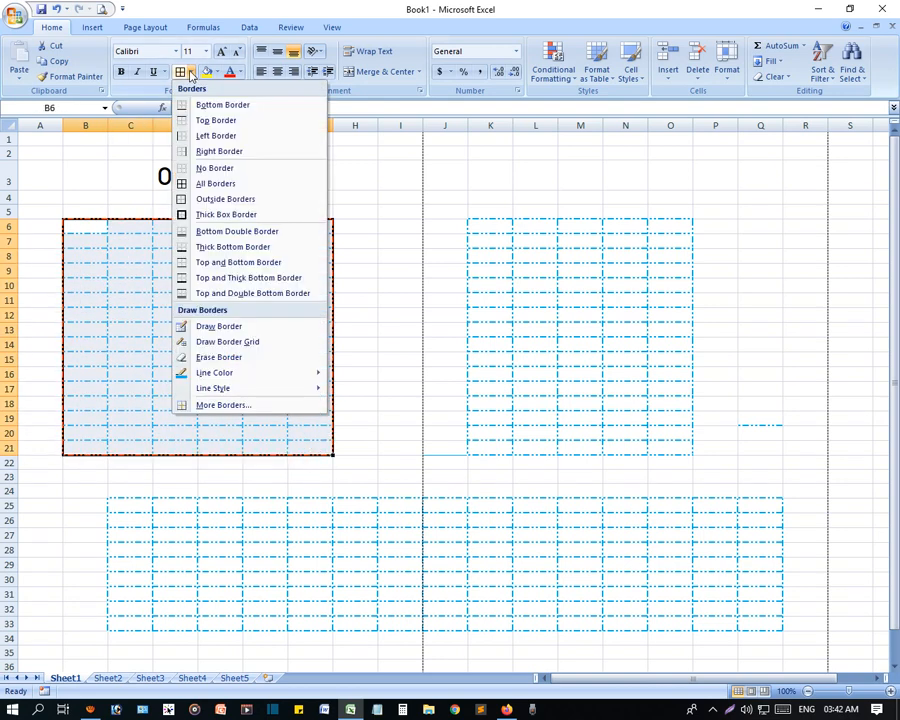
mouse_move(292, 374)
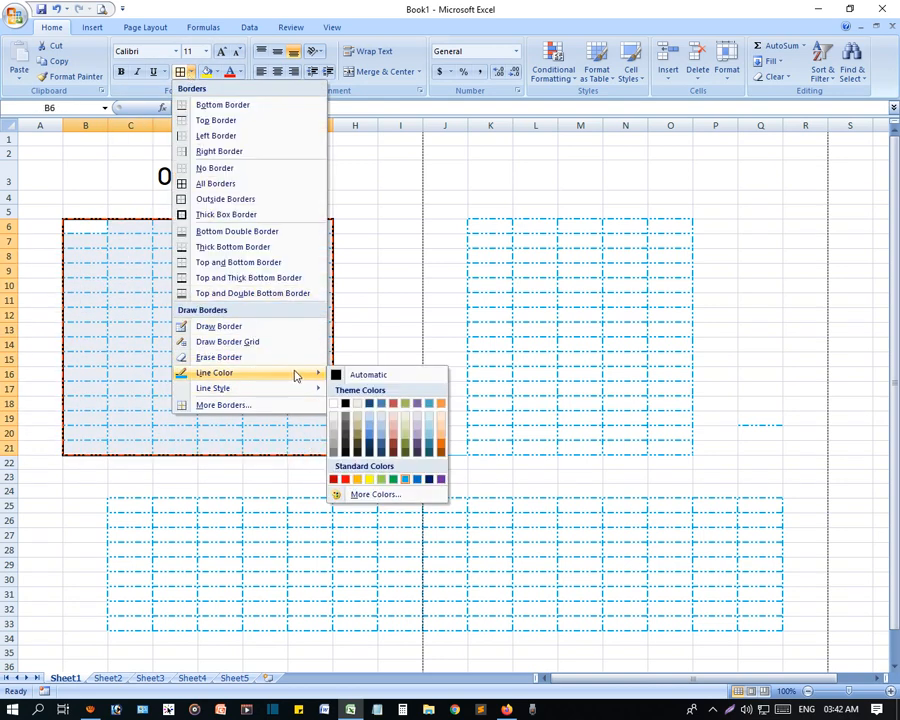
left_click(344, 372)
mouse_move(66, 220)
left_mouse_down()
mouse_move(221, 342)
mouse_move(318, 457)
left_mouse_up()
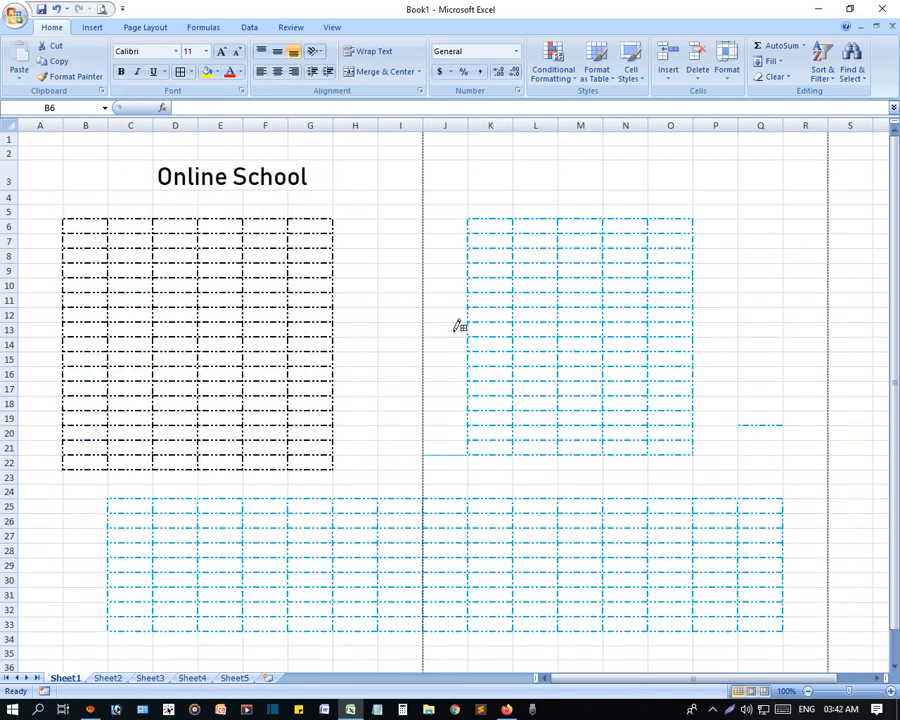
mouse_move(481, 229)
left_mouse_down()
mouse_move(558, 299)
mouse_move(658, 361)
mouse_move(662, 378)
left_mouse_up()
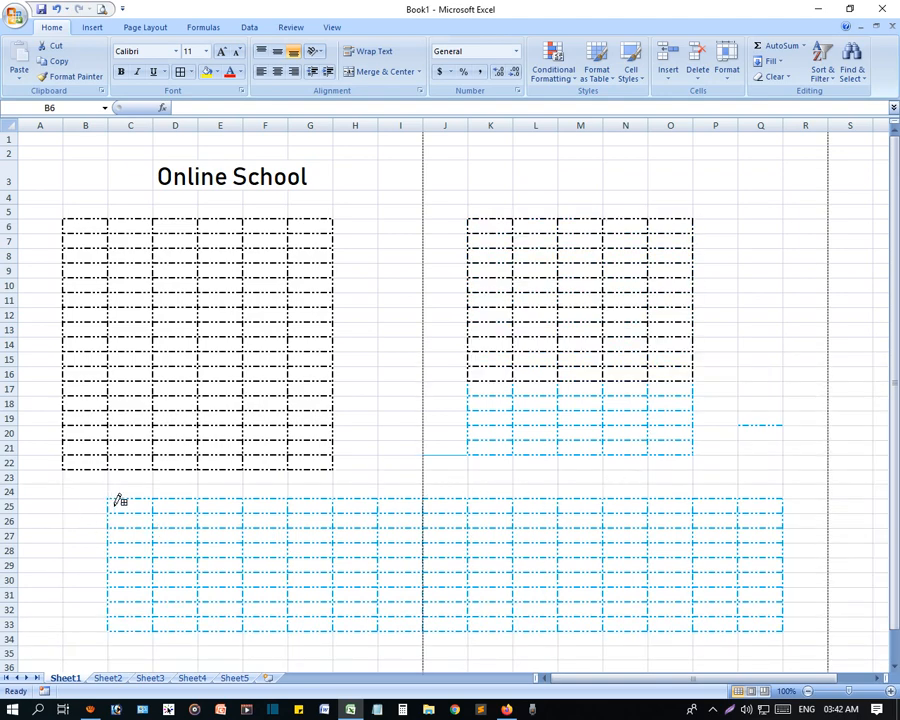
left_click_drag(110, 500, 373, 587)
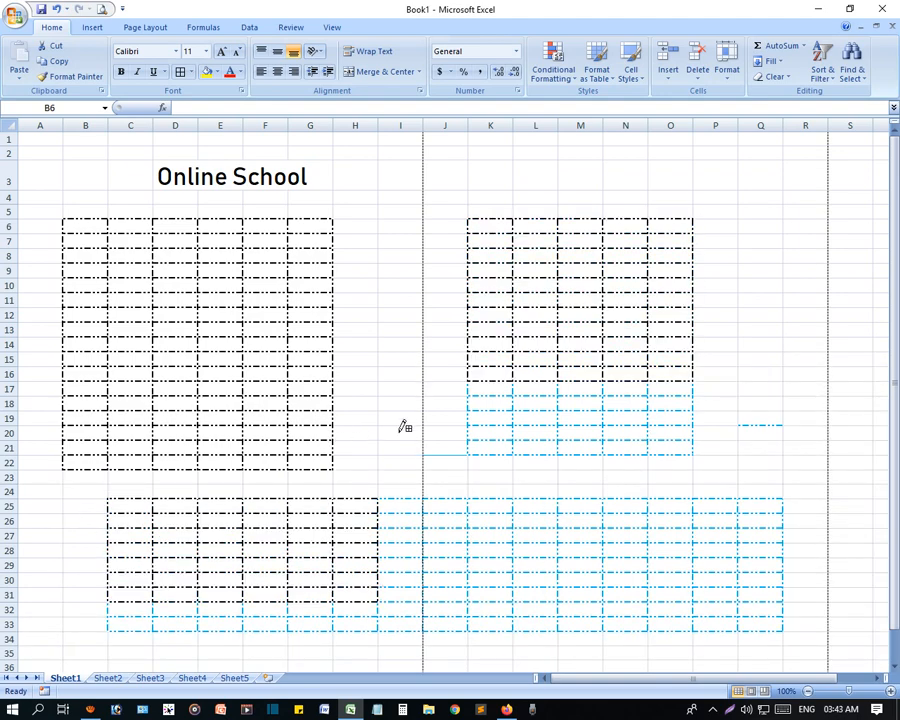
left_click(400, 334)
key("Escape")
Step: Open the detailed border settings for cell I9 and choose the thick dashed line style in green
left_click(392, 267)
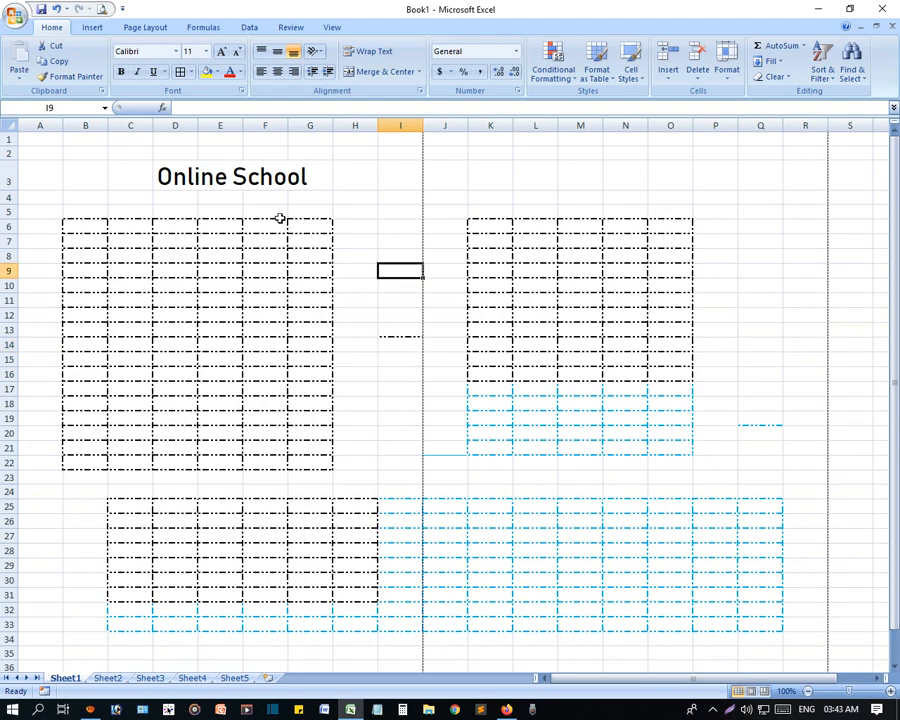
left_click(191, 72)
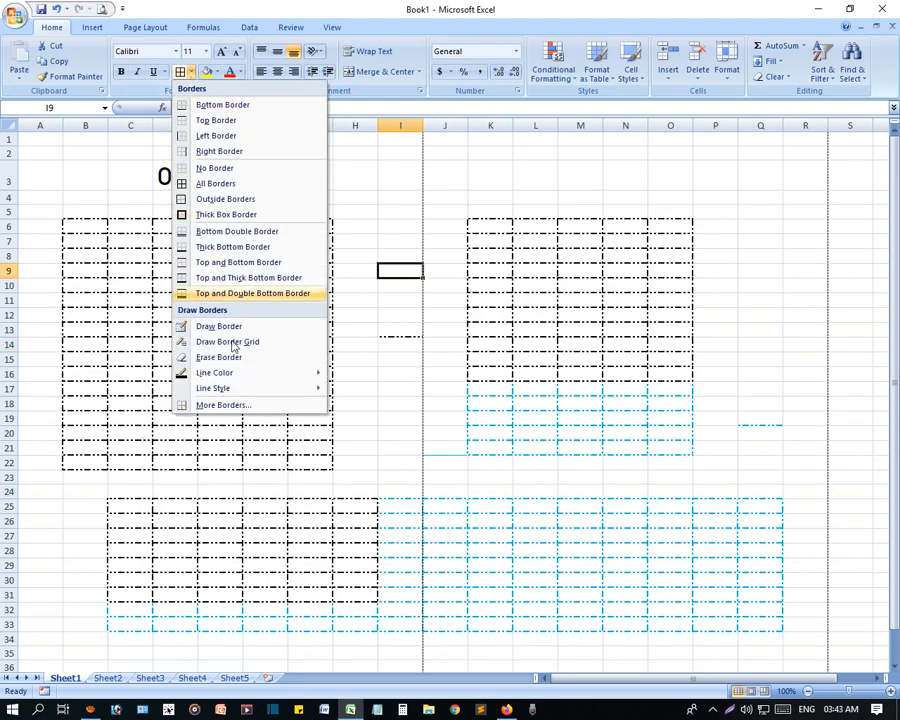
left_click(232, 406)
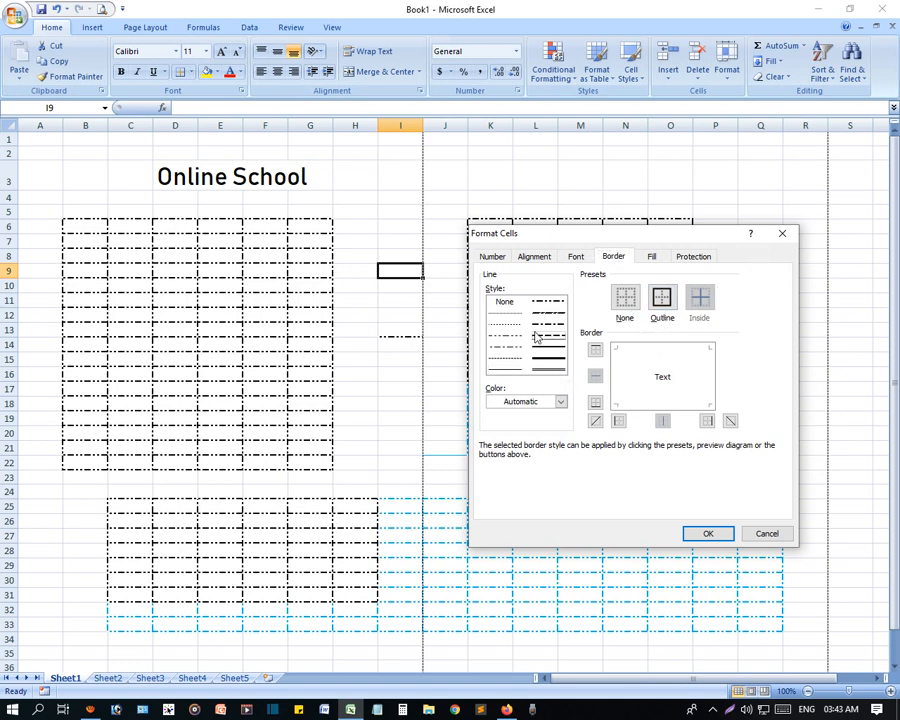
left_click(549, 303)
left_click(561, 401)
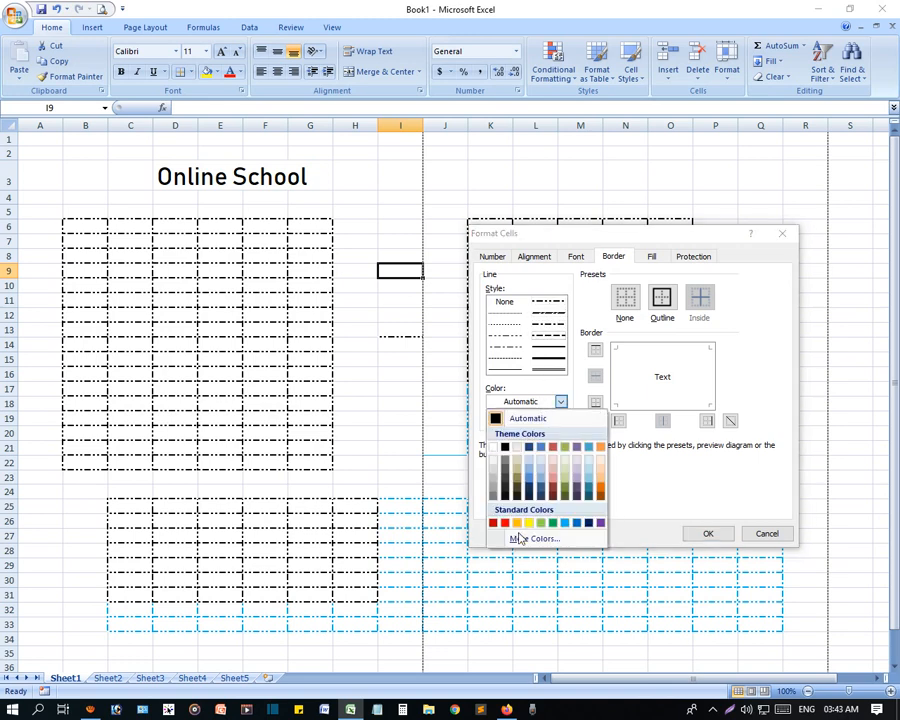
left_click(552, 522)
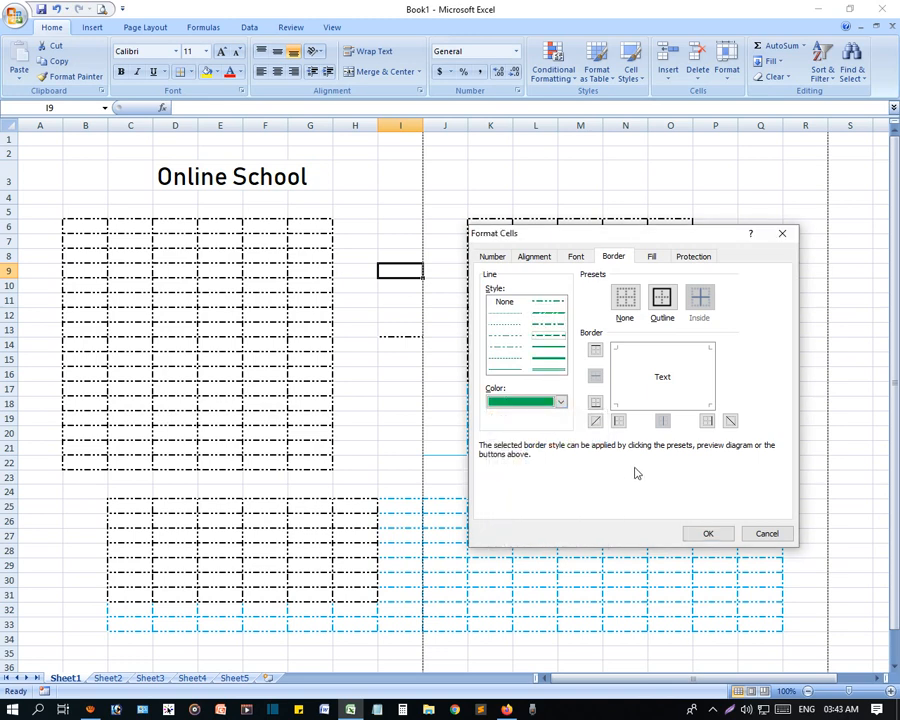
Step: Apply bottom, top, left, right and both diagonal borders to cell I9
left_click(596, 403)
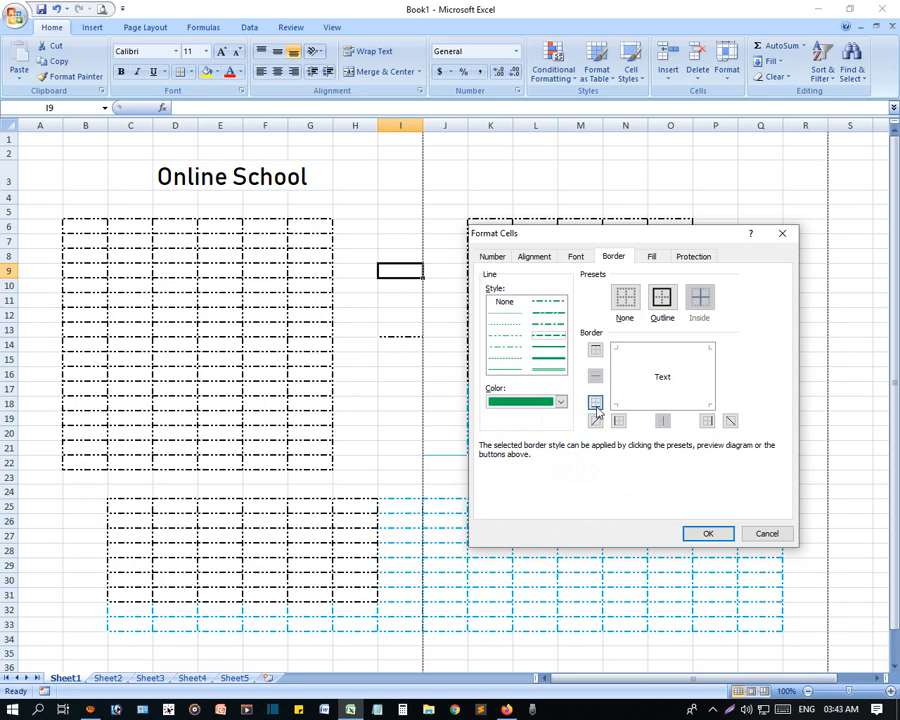
left_click(595, 350)
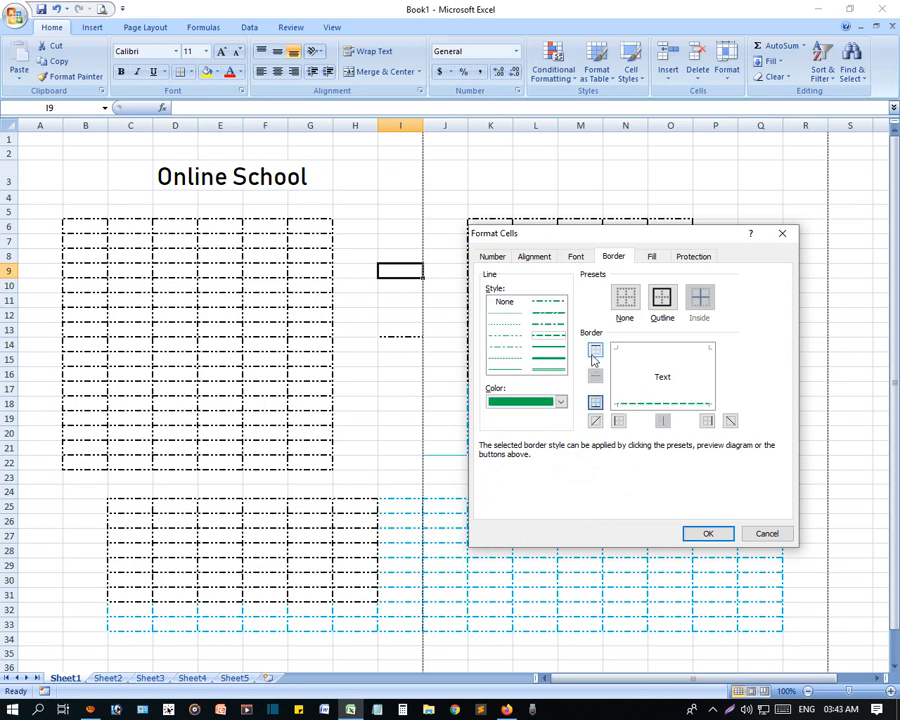
left_click(618, 421)
left_click(707, 421)
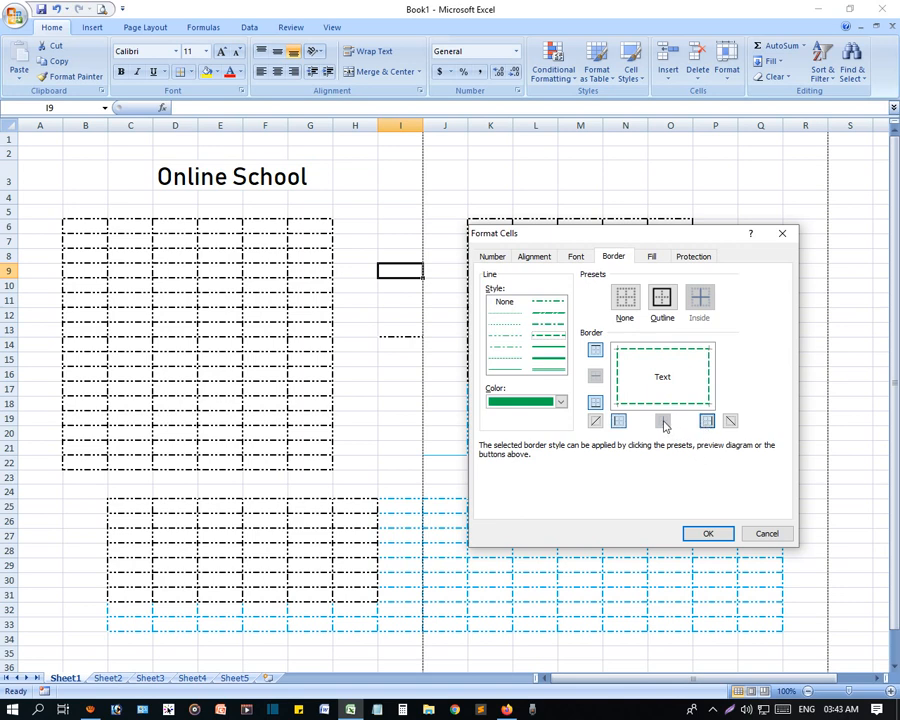
left_click(596, 421)
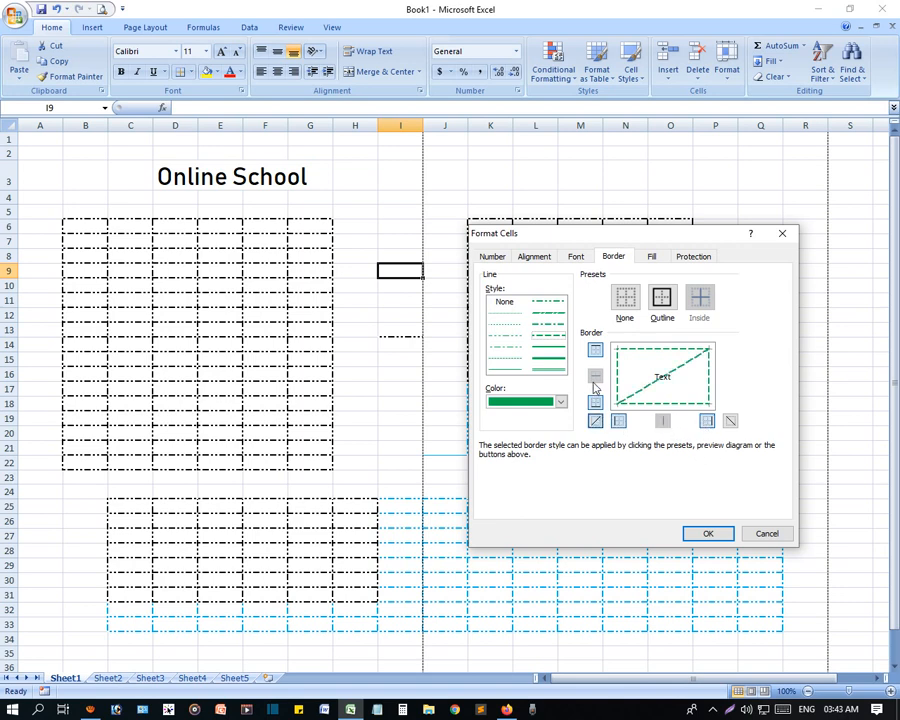
left_click(731, 421)
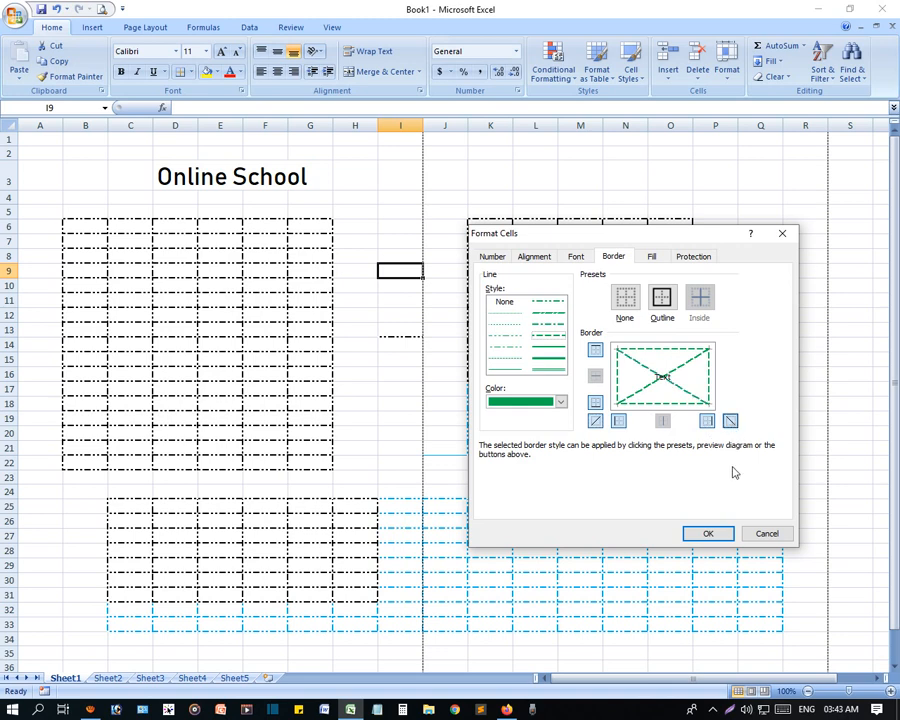
left_click(708, 533)
left_click(434, 371)
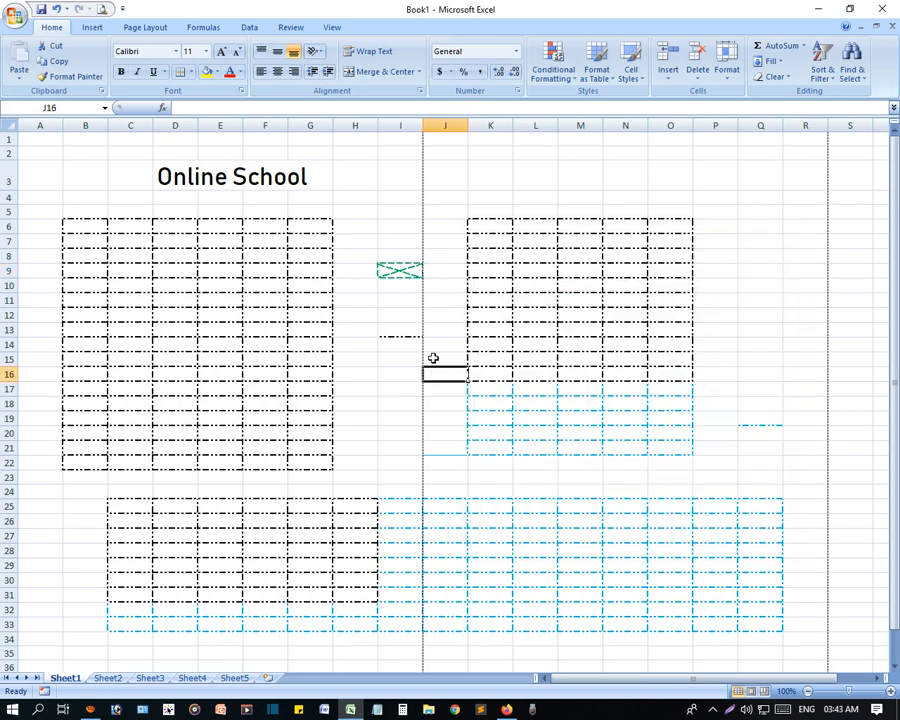
left_click(401, 269)
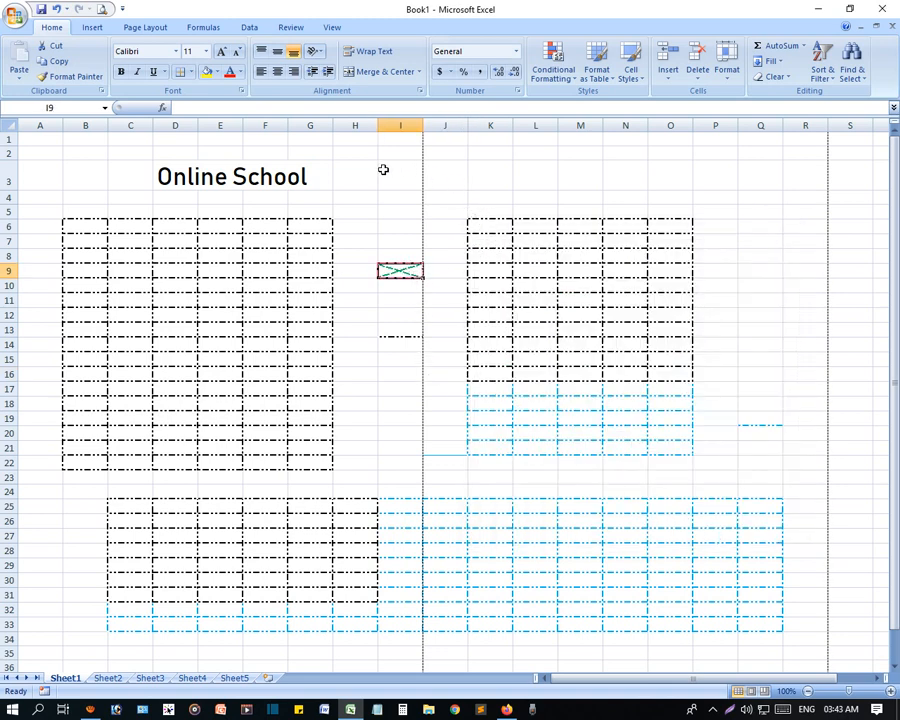
left_click(400, 358)
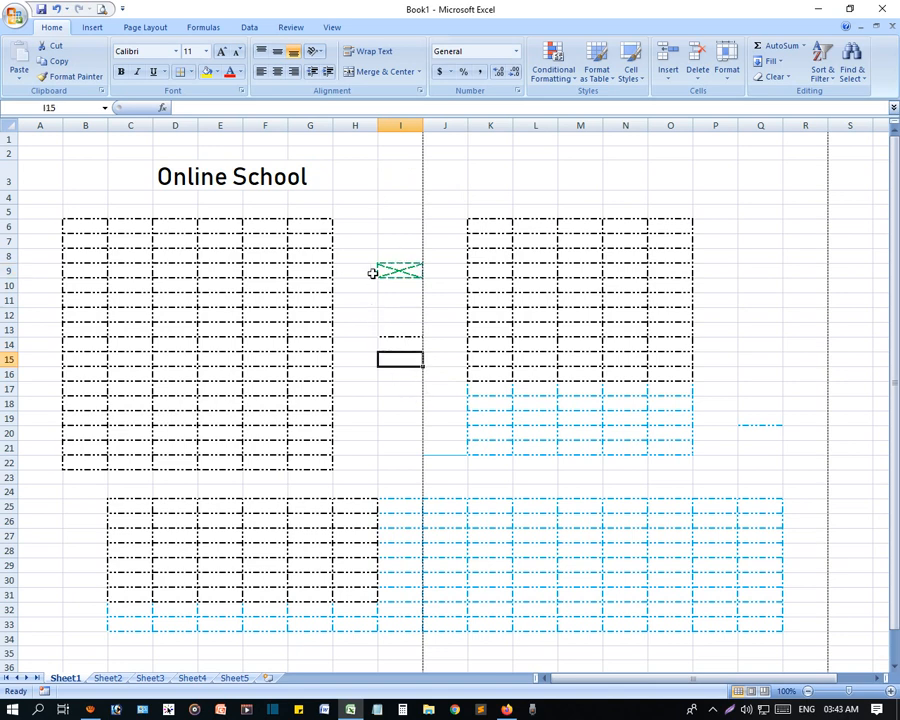
left_click(346, 313)
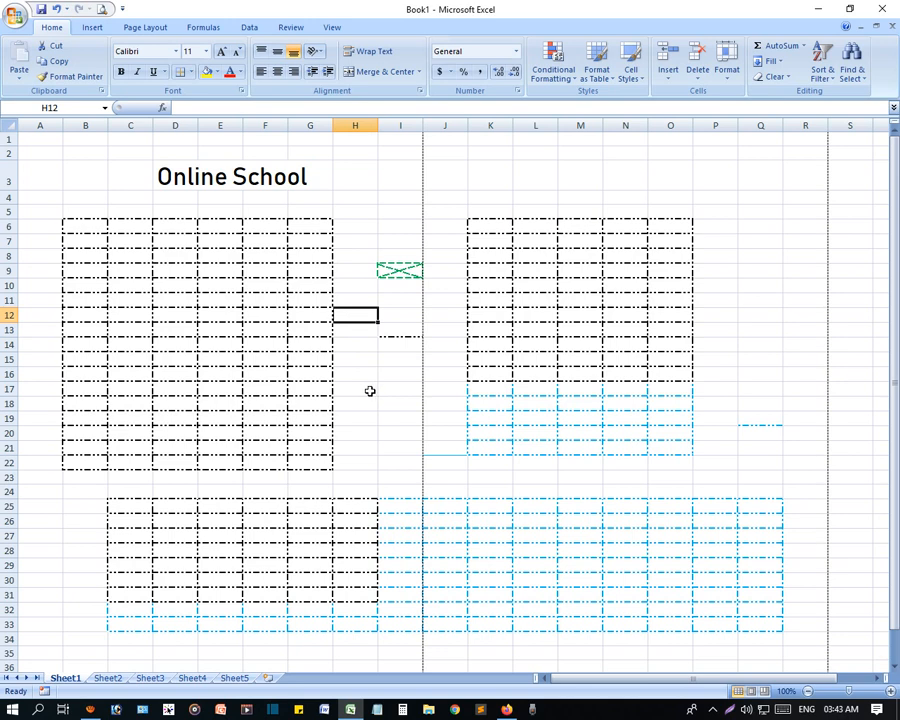
left_click(391, 347)
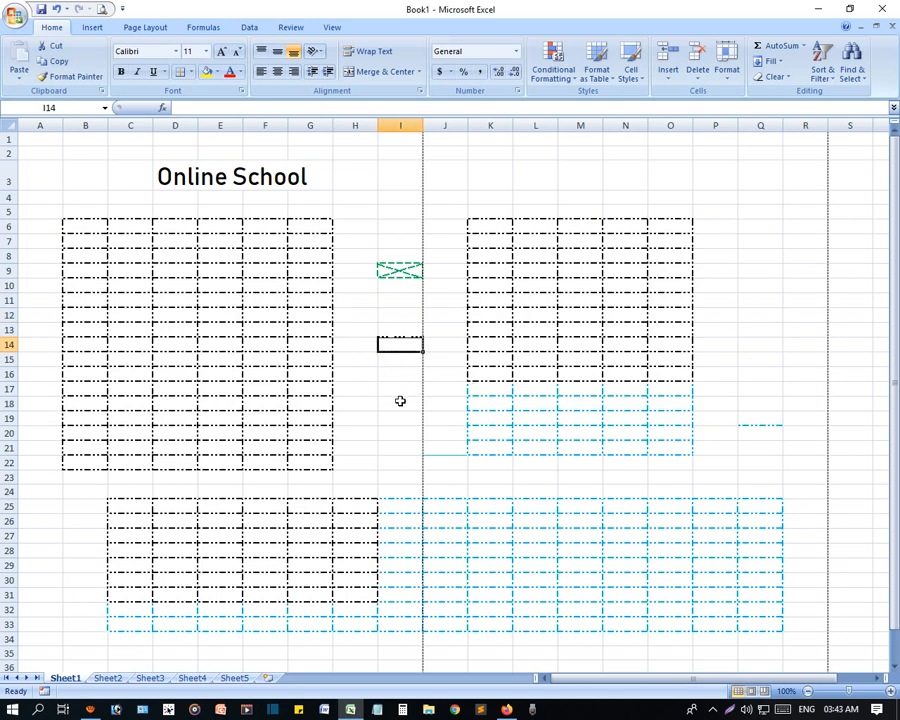